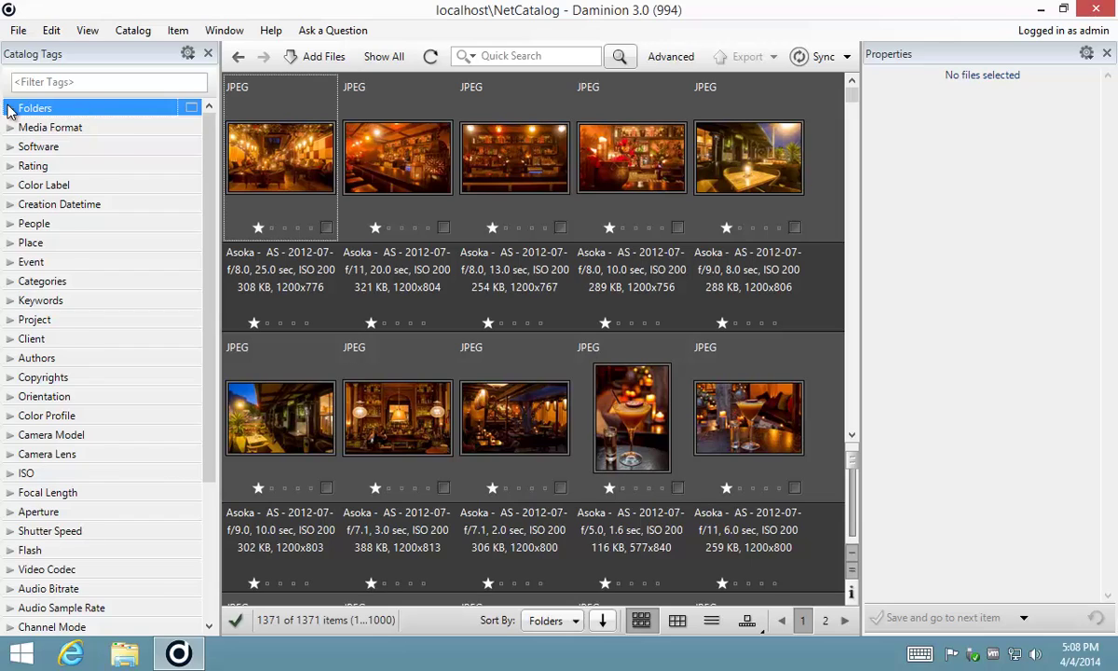
# Expand Folders, the shared root and Bars And Clubs to reveal Asoka, Gorgeous and Obz Cafe.
pyautogui.click(10, 108)
pyautogui.click(26, 127)
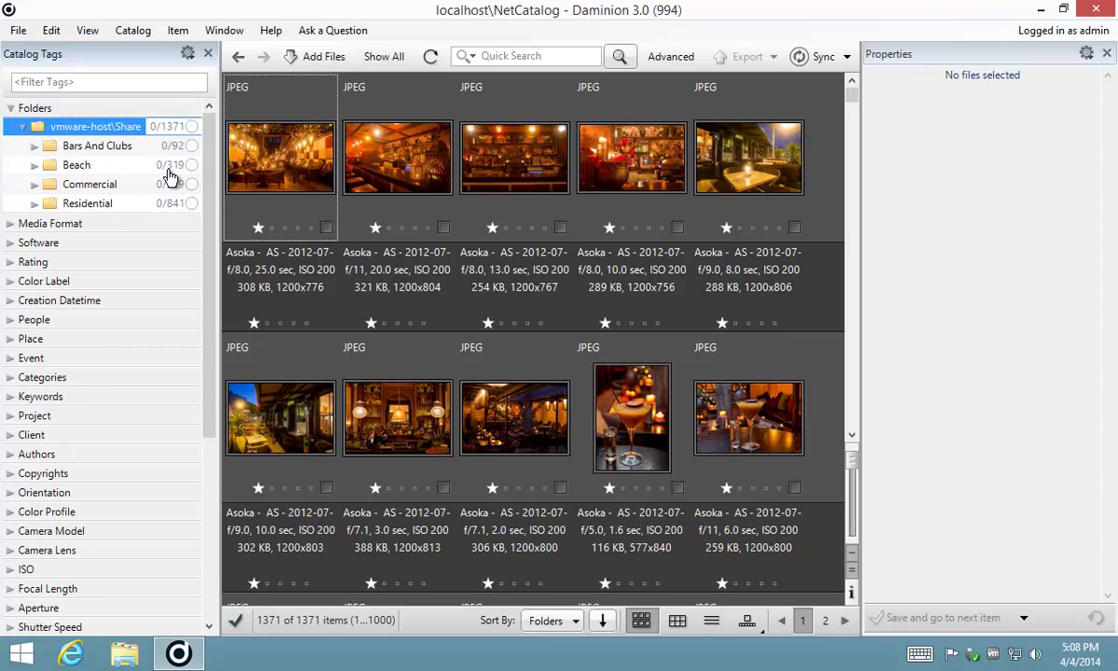
pyautogui.click(36, 147)
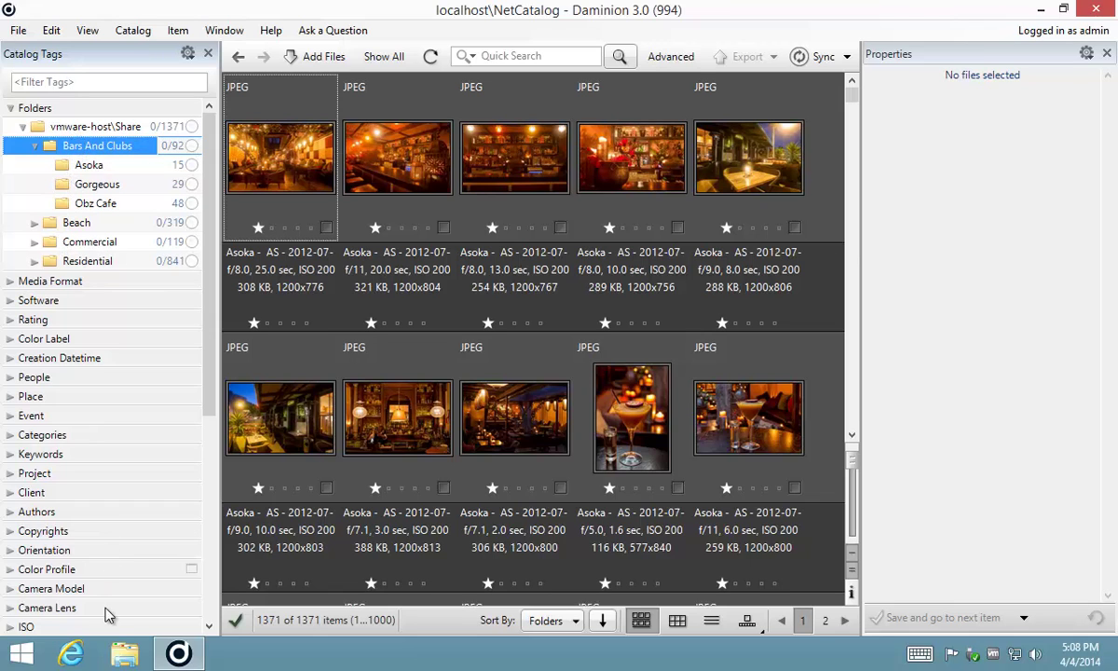
# Open File Explorer and go to Shared Folders > VM Shared Folder > Amazing Spaces.
pyautogui.click(124, 653)
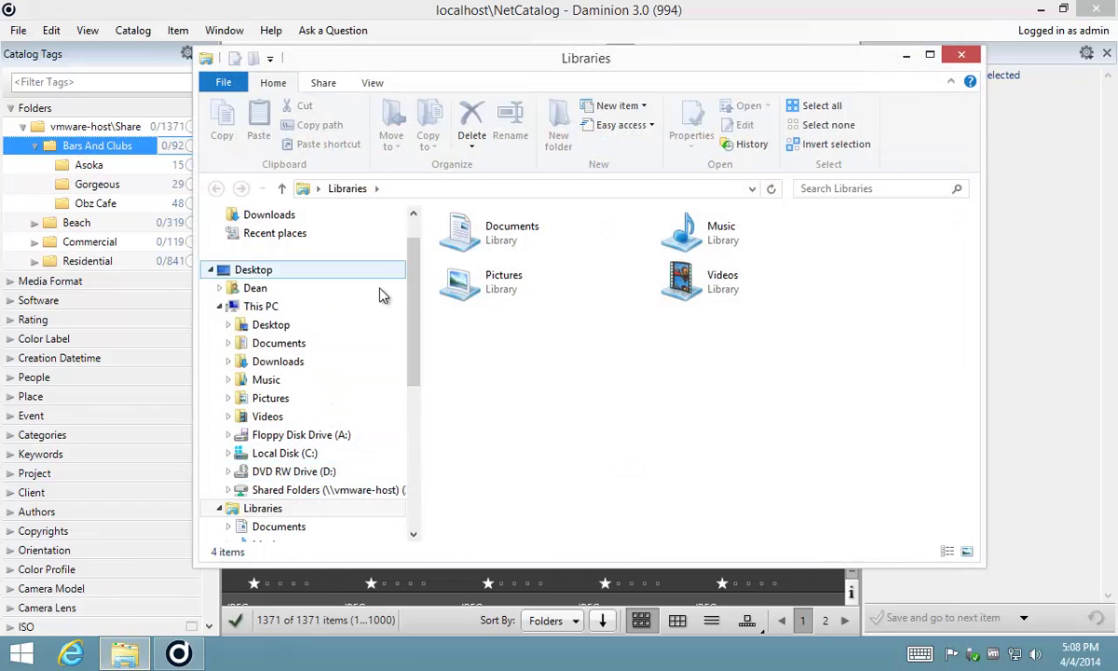
pyautogui.scroll(-2, 384, 280)
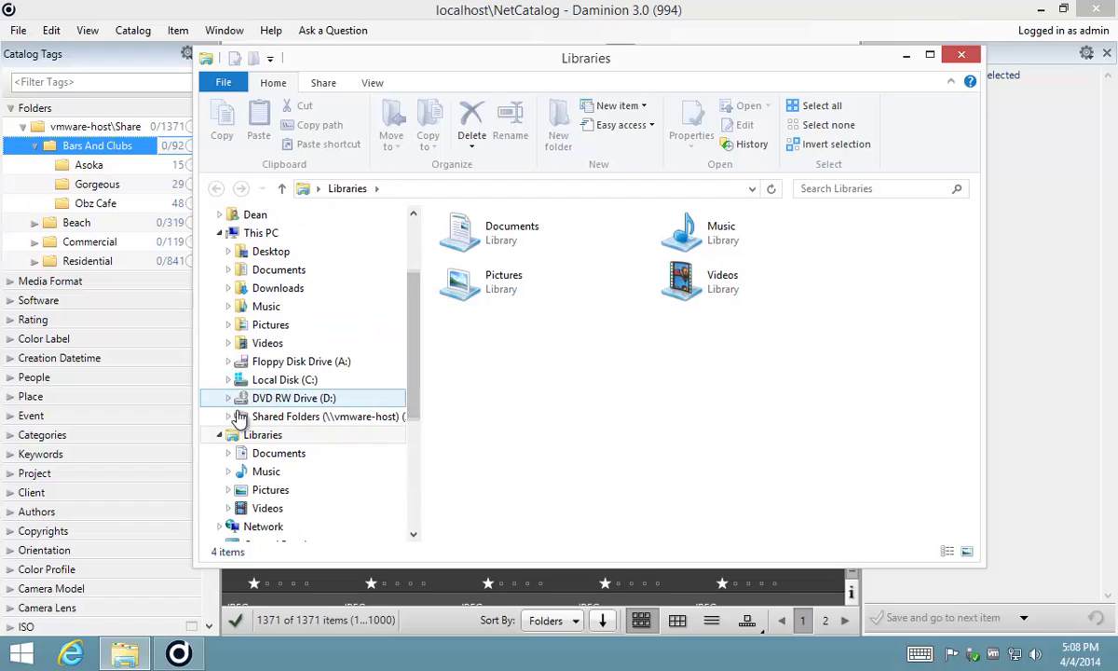
pyautogui.click(231, 417)
pyautogui.click(239, 435)
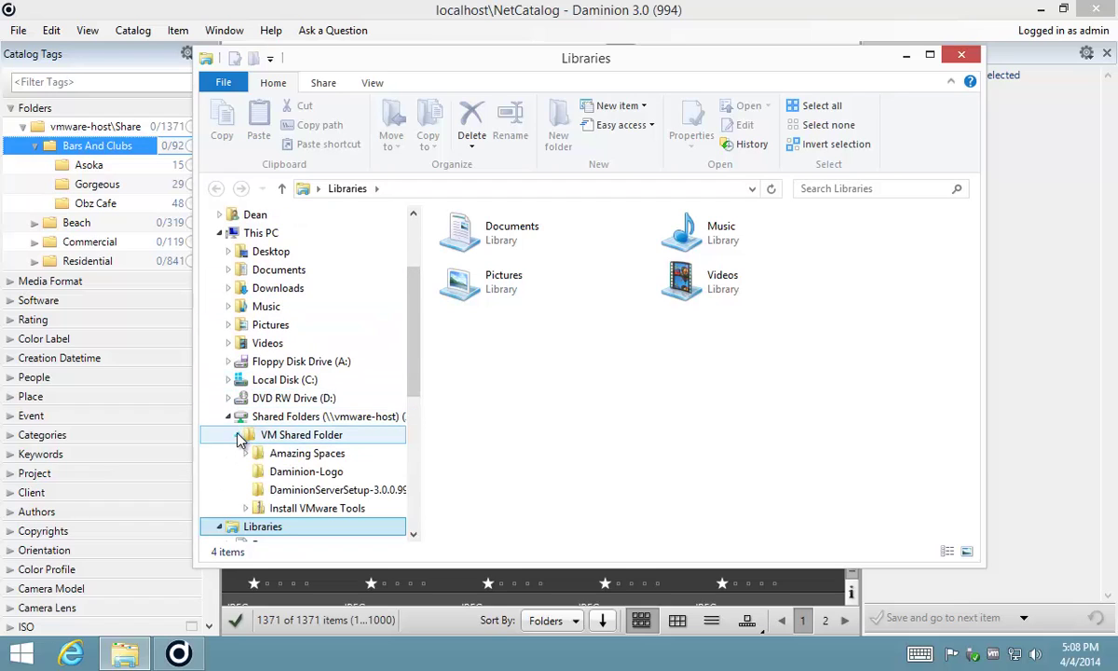
pyautogui.click(350, 456)
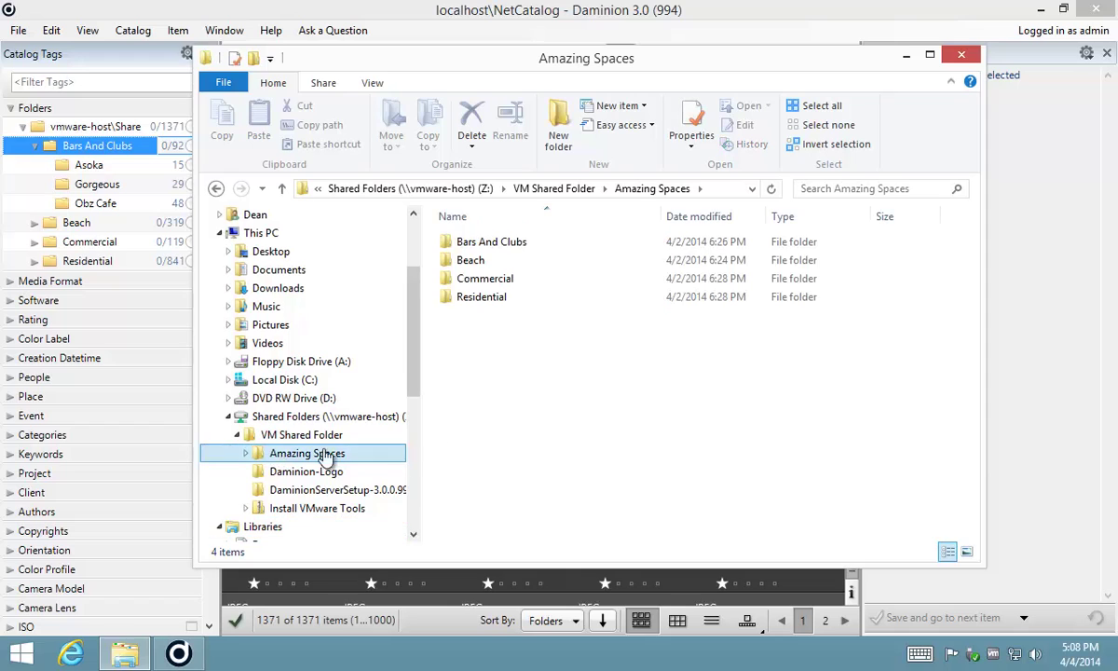
# Expand Amazing Spaces and Bars And Clubs to show Asoka, Gorgeous and Obz Cafe.
pyautogui.click(246, 453)
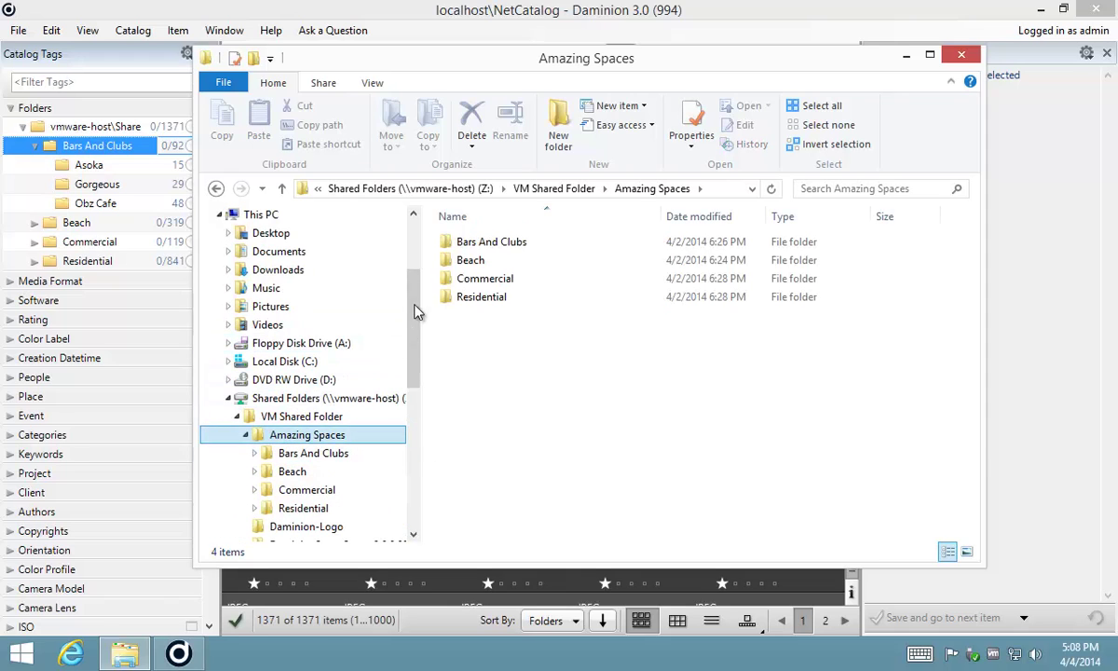
pyautogui.moveTo(413, 287); pyautogui.dragTo(413, 329)
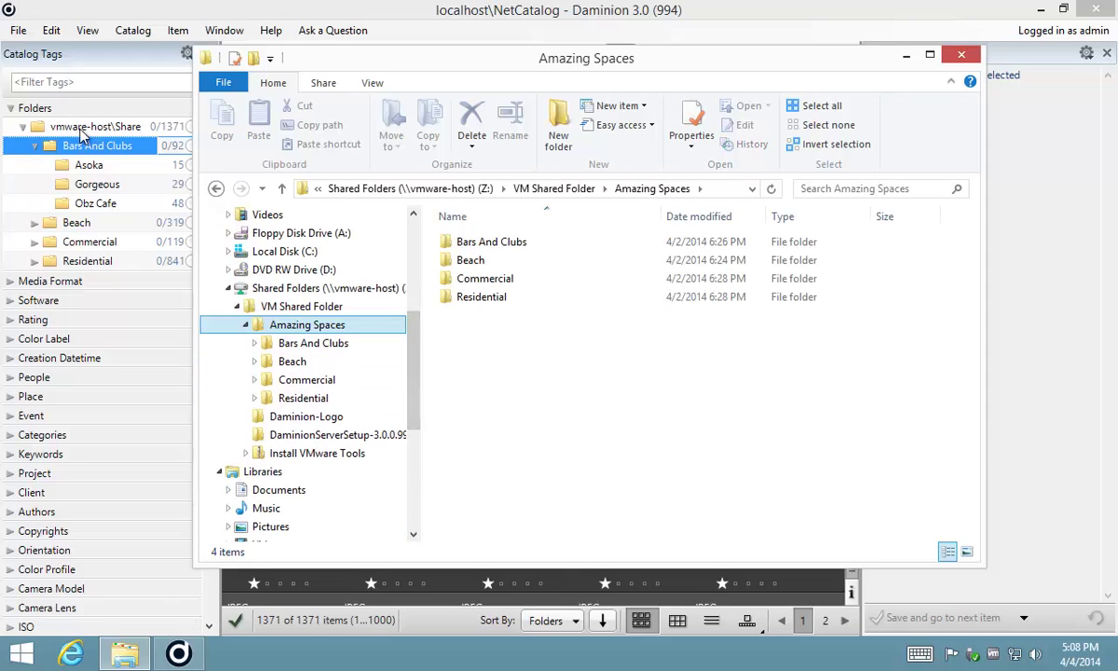
pyautogui.click(471, 260)
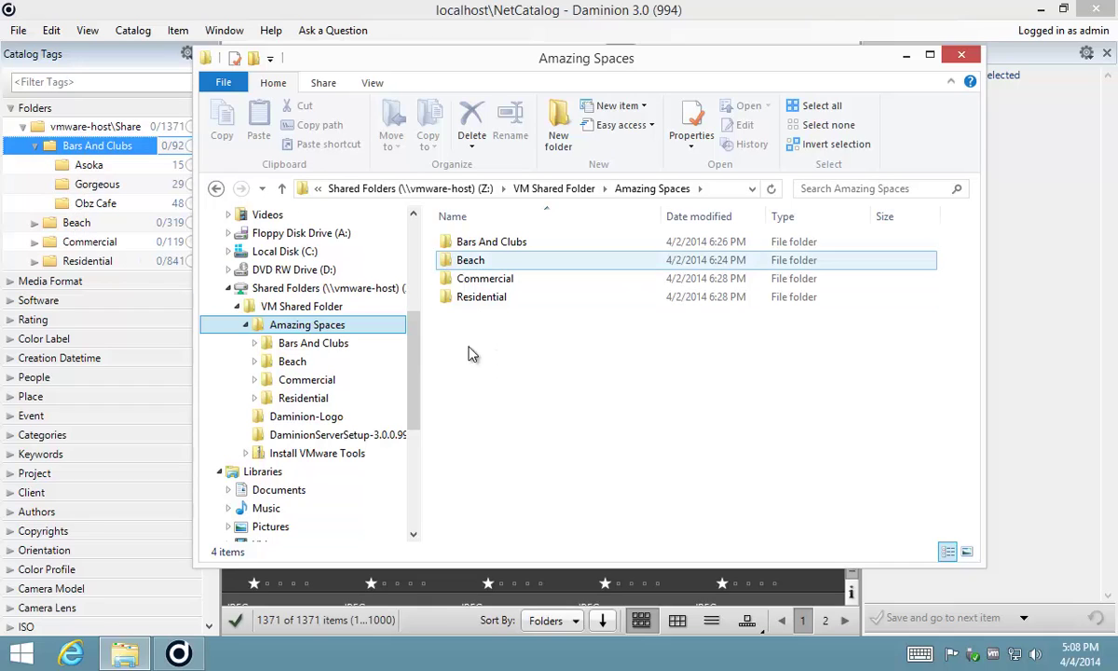
pyautogui.click(255, 343)
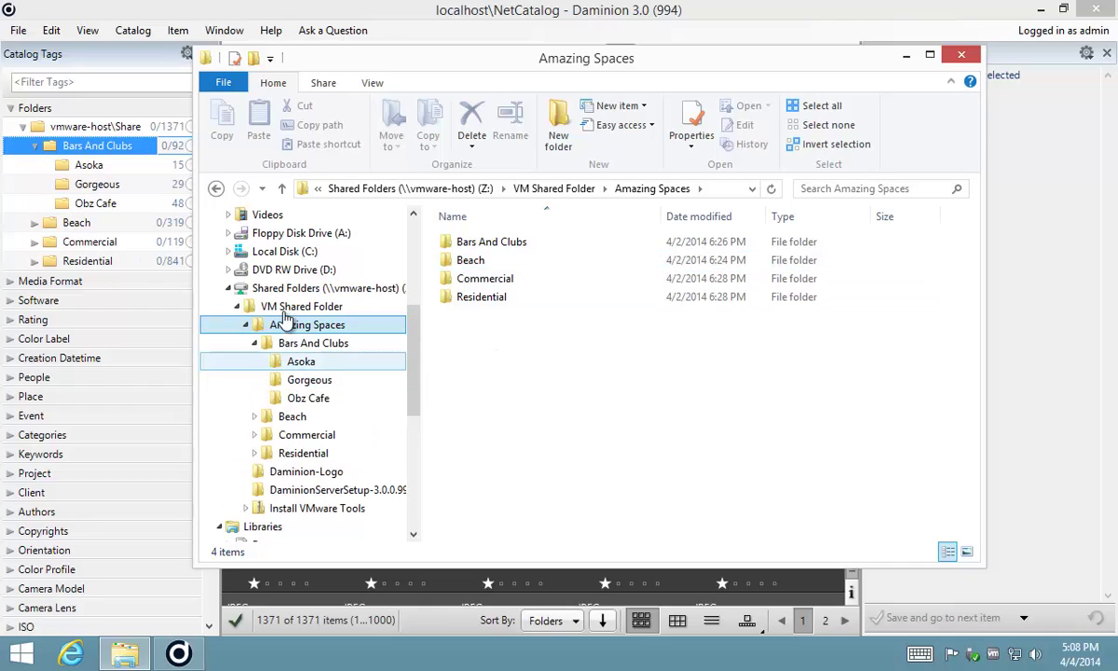
# Back in Daminion, try the Asoka filter, then filter Bars And Clubs with subfolders to 92 items.
pyautogui.click(124, 56)
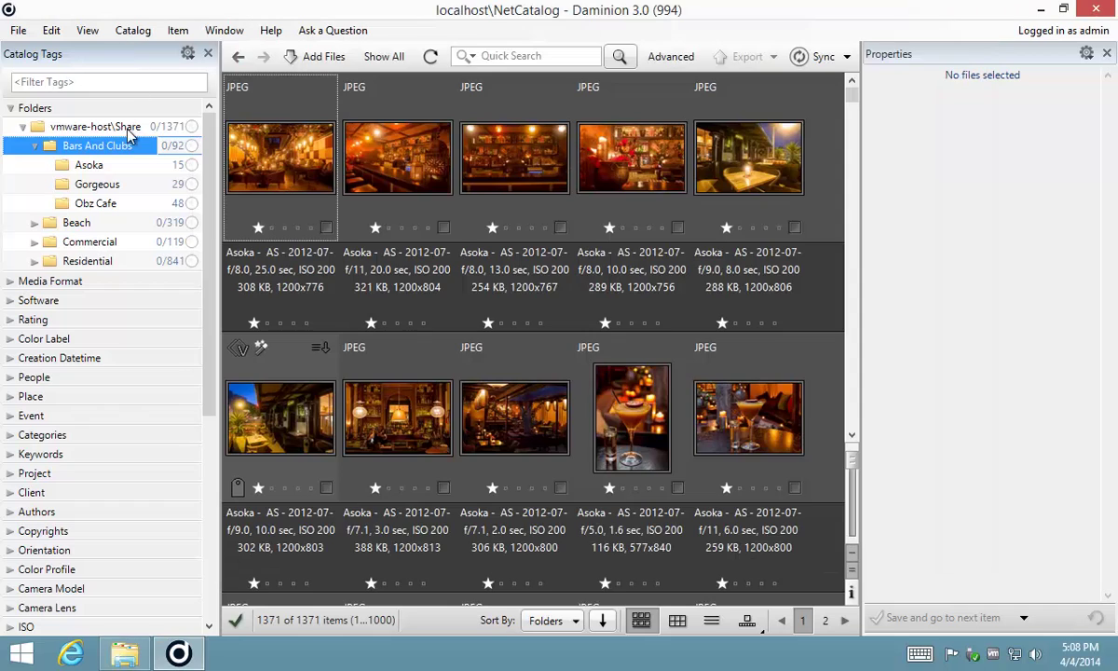
pyautogui.click(191, 166)
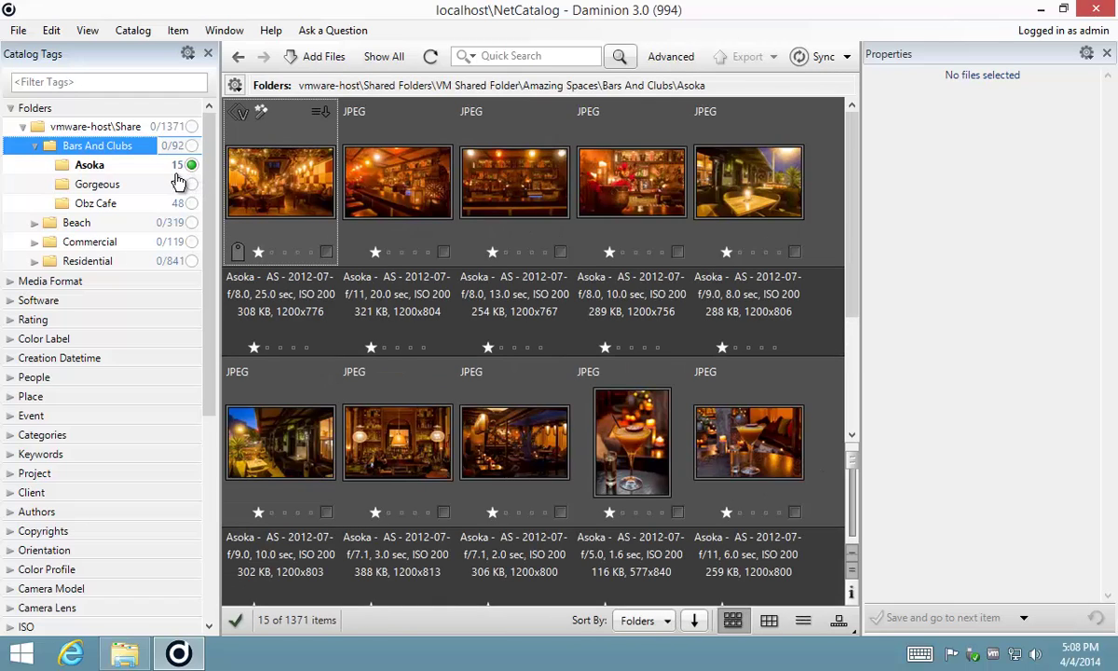
pyautogui.rightClick(99, 170)
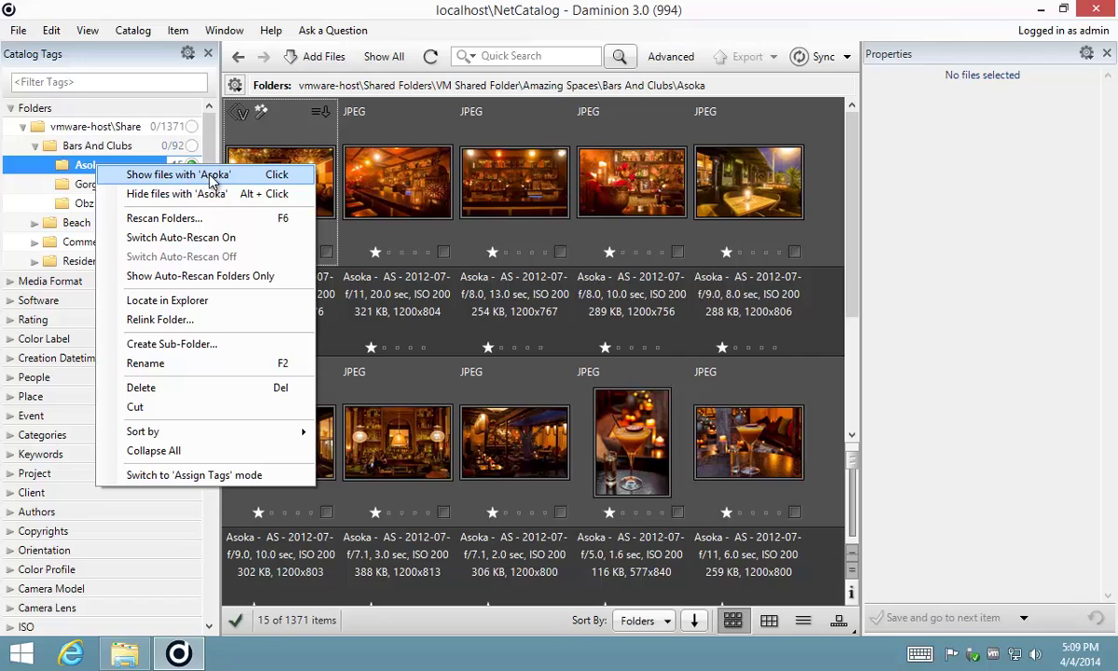
pyautogui.click(72, 168)
pyautogui.click(109, 147)
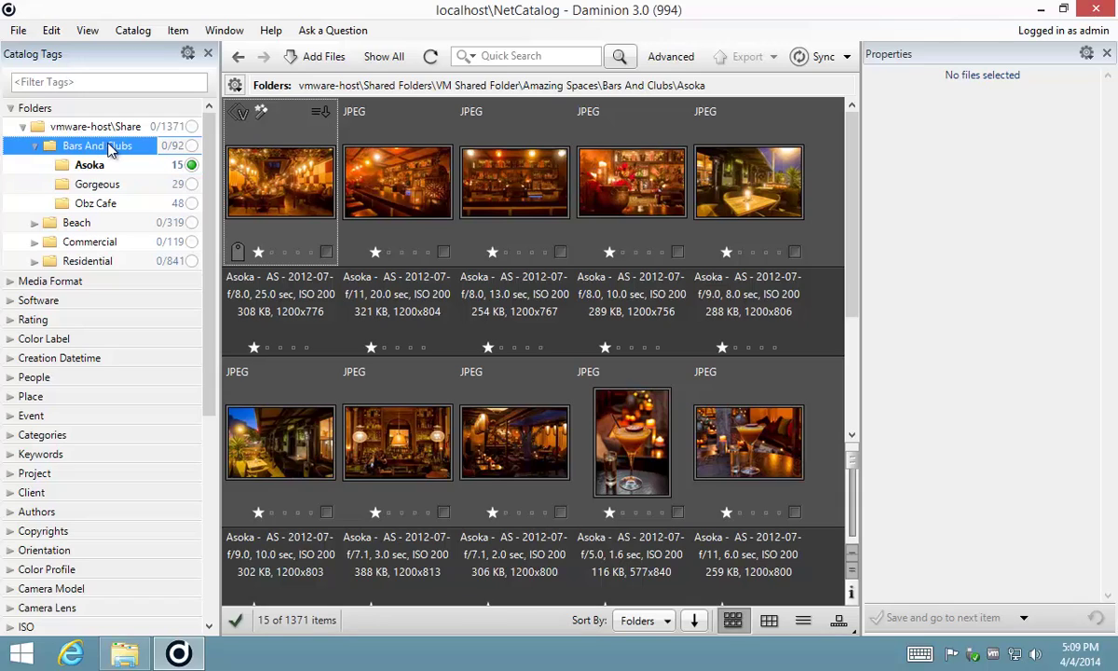
pyautogui.click(192, 147)
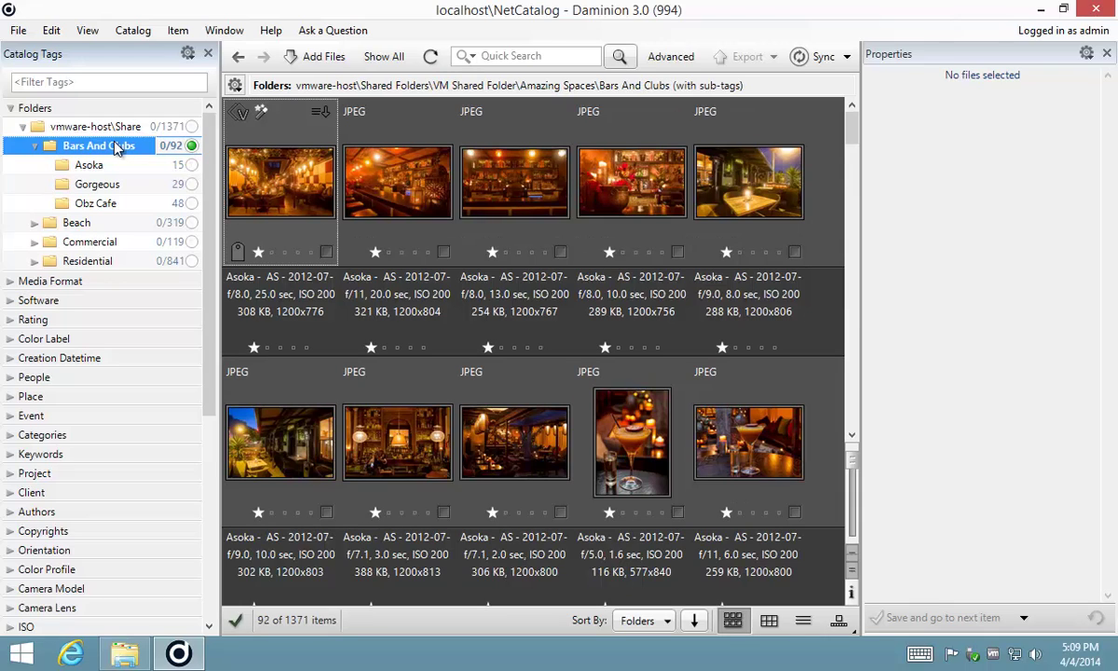
# Clear the Bars And Clubs filter, then re-filter it without subfolders, which matches no images.
pyautogui.rightClick(101, 152)
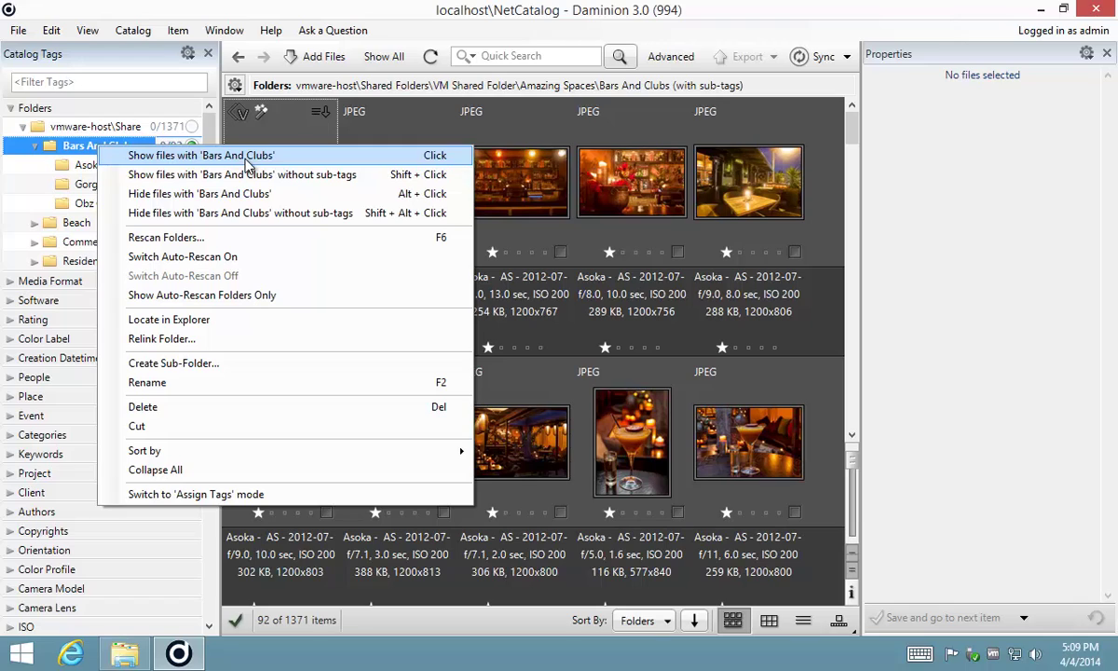
pyautogui.click(65, 144)
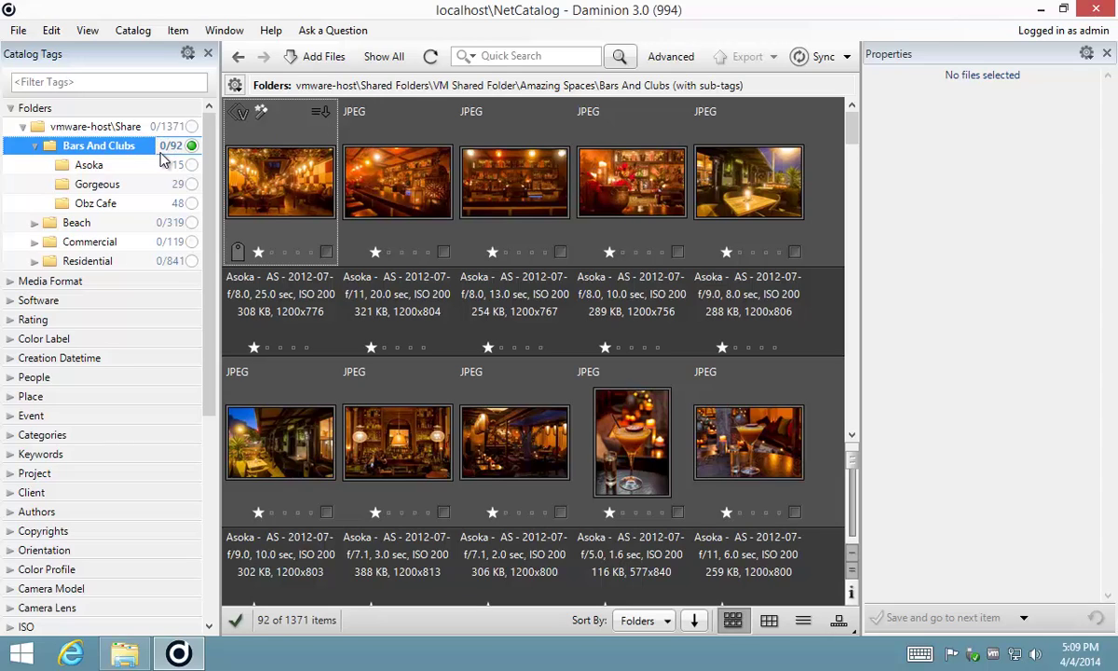
pyautogui.click(191, 148)
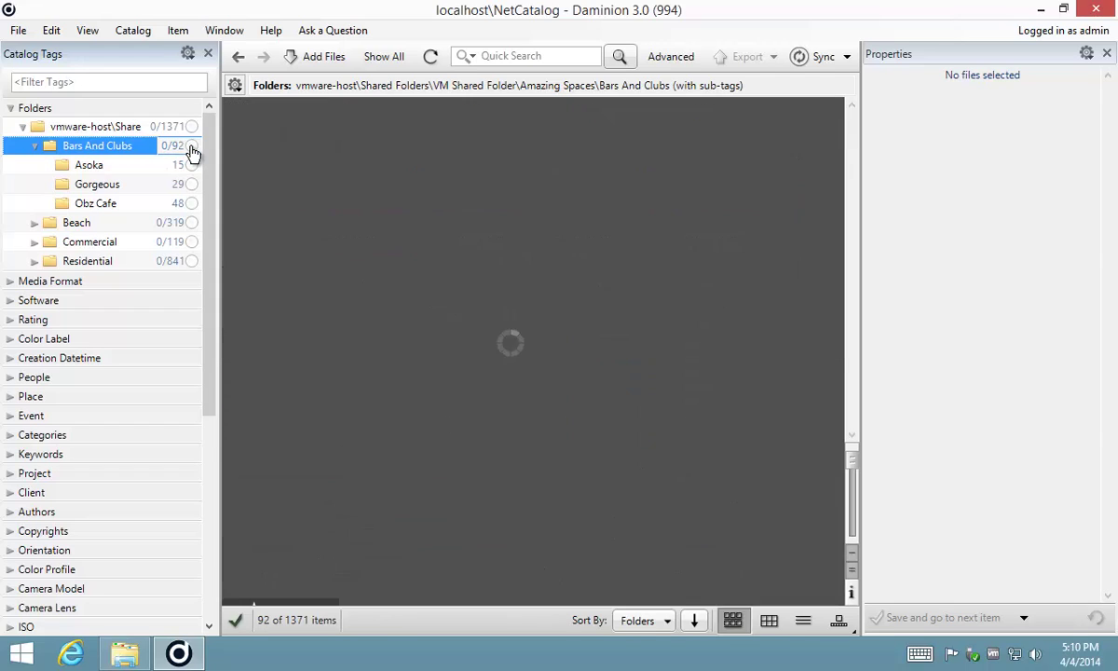
pyautogui.click(191, 147)
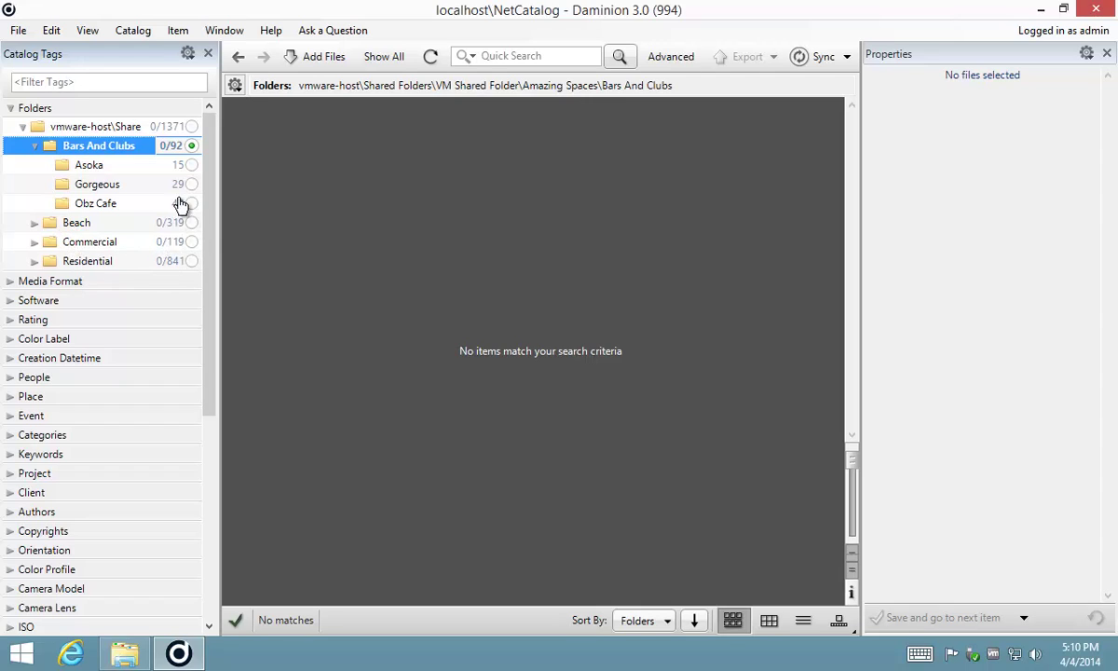
# Set Bars And Clubs to an exclude filter and expand the Beach, Commercial and Residential folders.
pyautogui.click(192, 149)
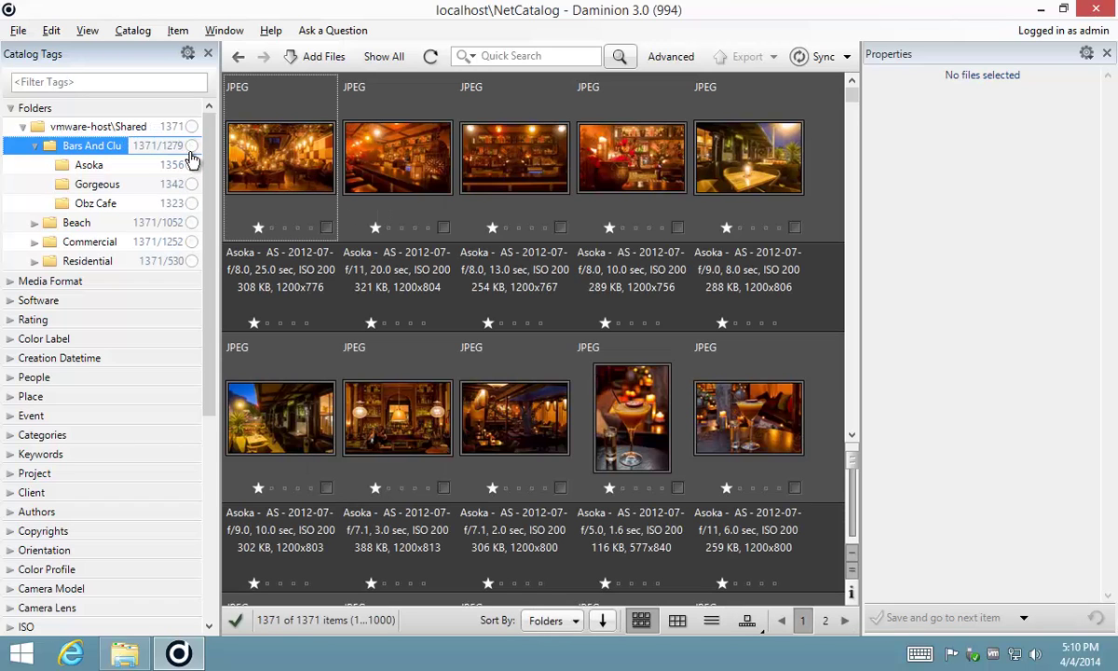
pyautogui.click(192, 149)
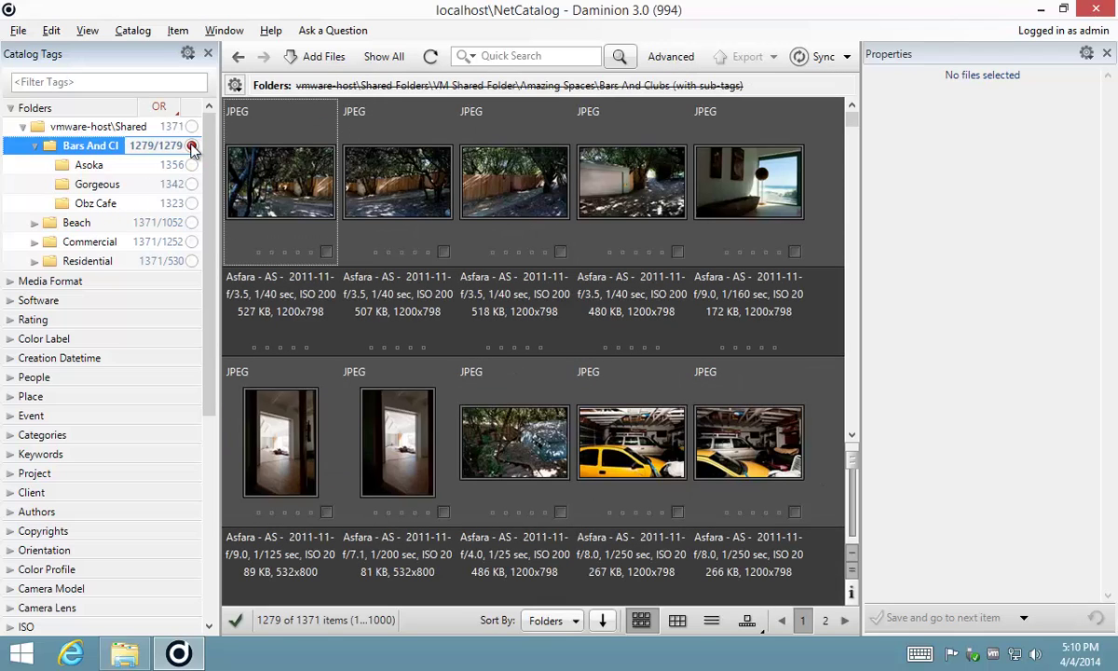
pyautogui.click(37, 225)
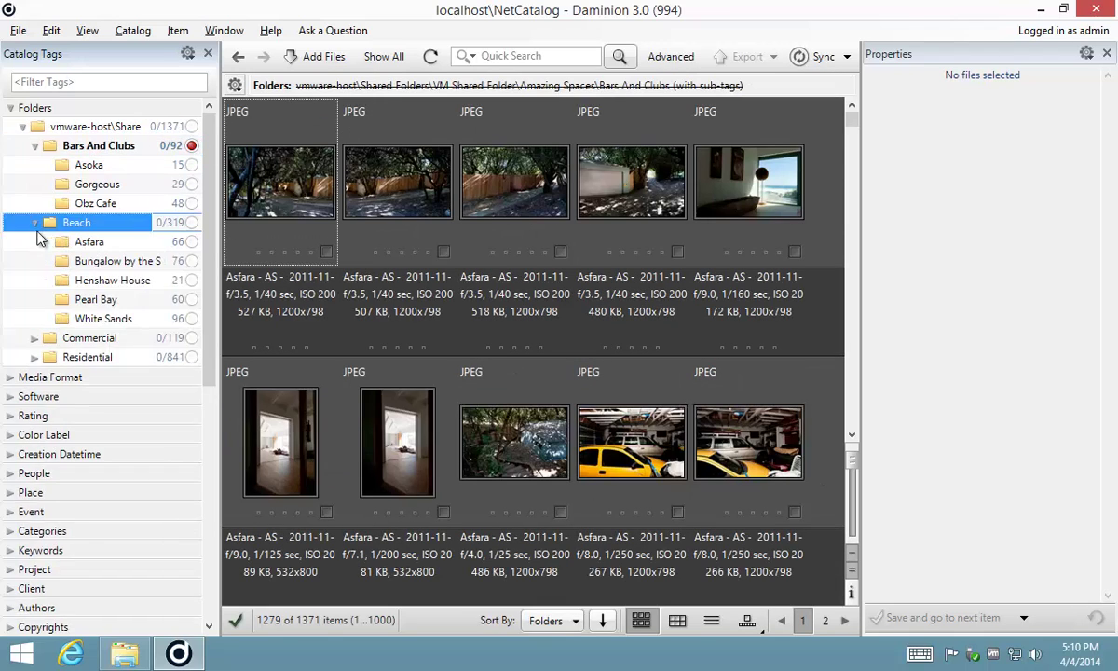
pyautogui.click(36, 337)
pyautogui.click(35, 395)
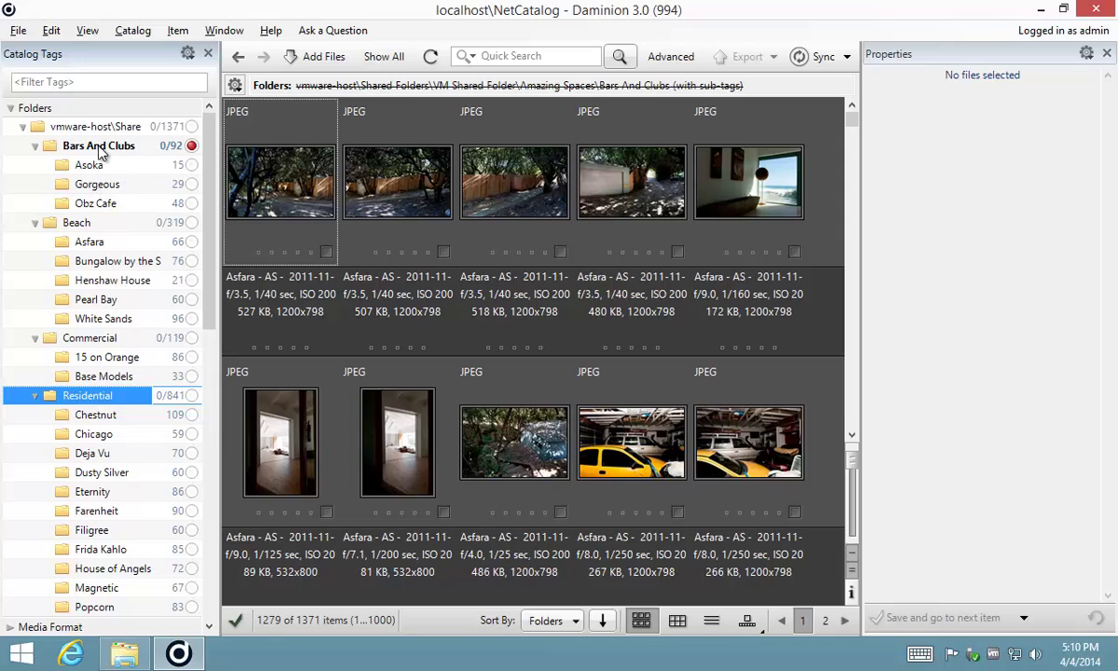
# Toggle the Bars And Clubs filter to include, clear it, then set it to exclude again.
pyautogui.click(191, 146)
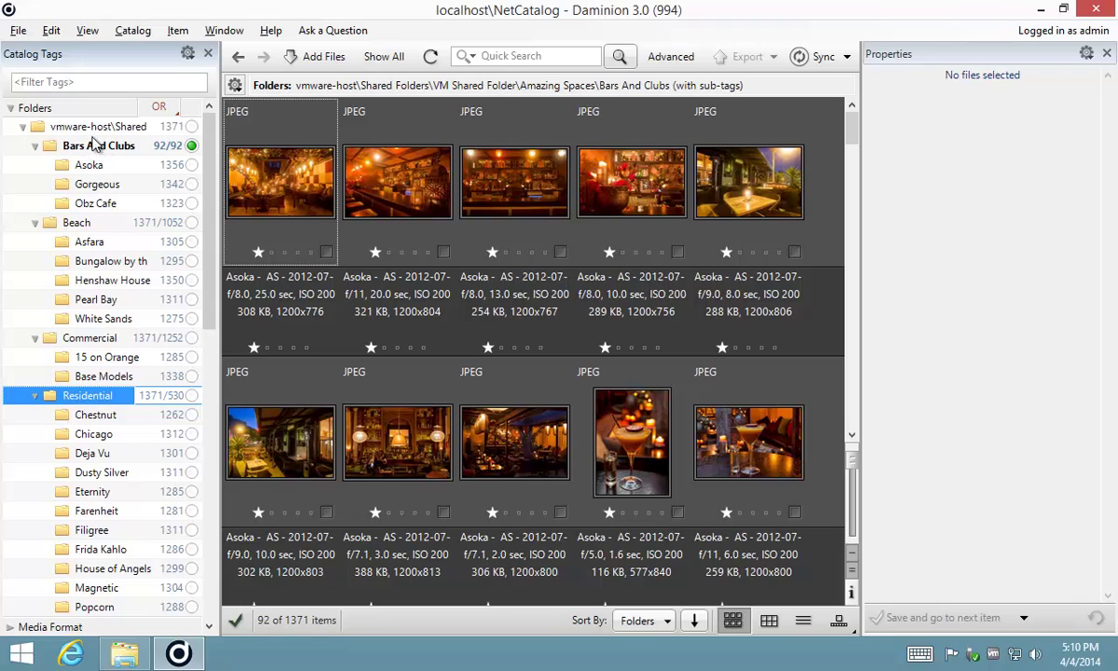
pyautogui.click(191, 148)
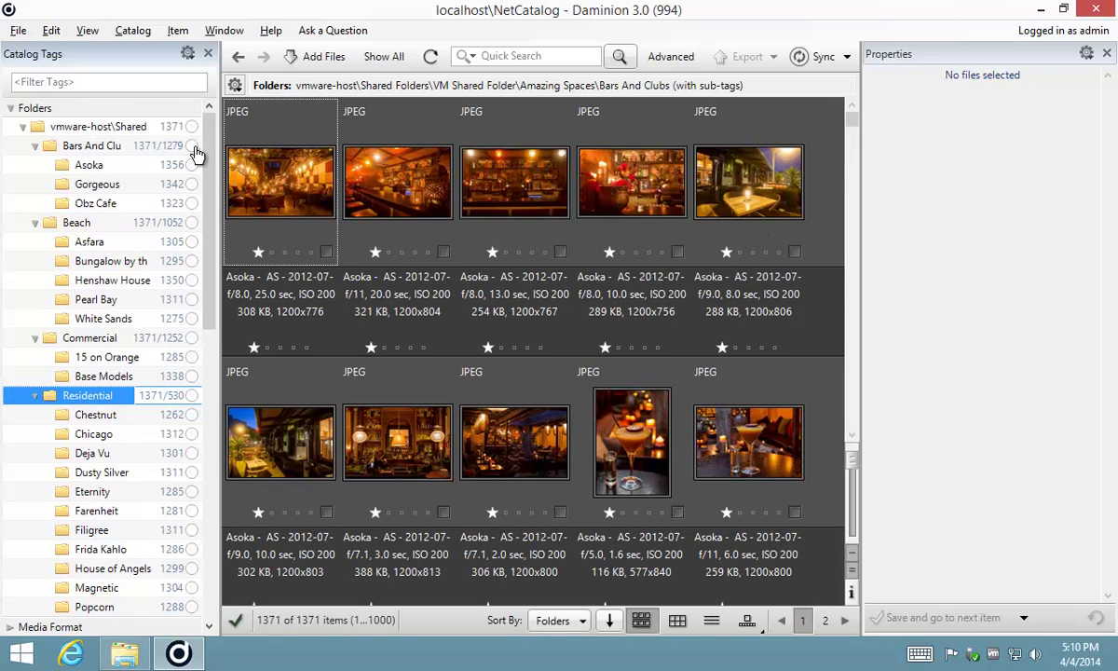
pyautogui.click(191, 147)
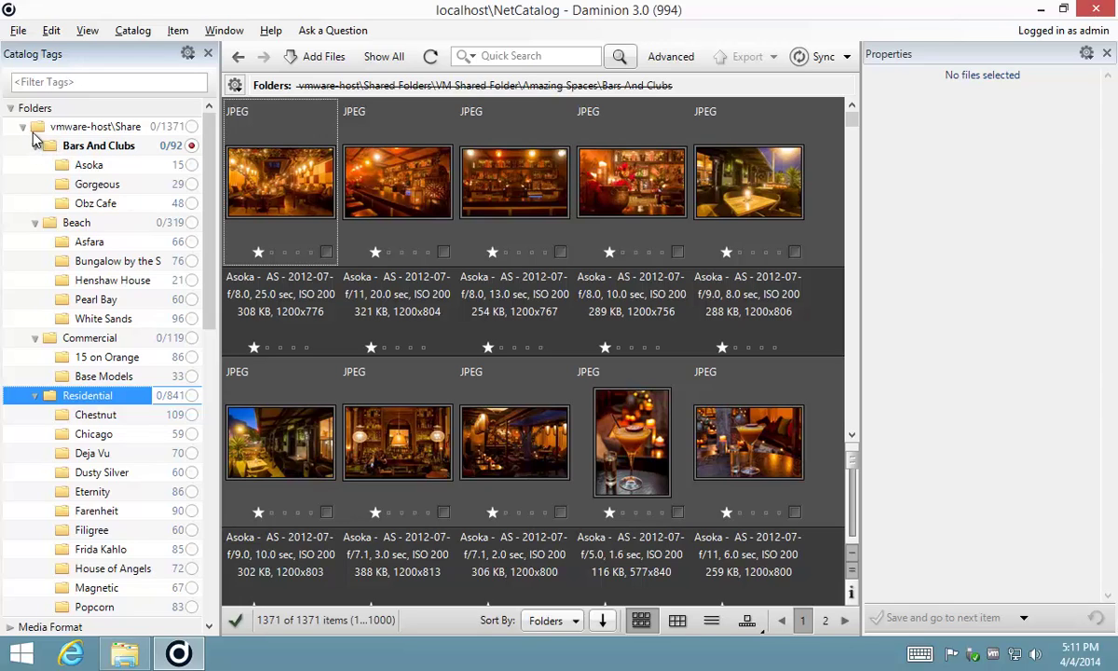
pyautogui.click(35, 145)
pyautogui.click(34, 165)
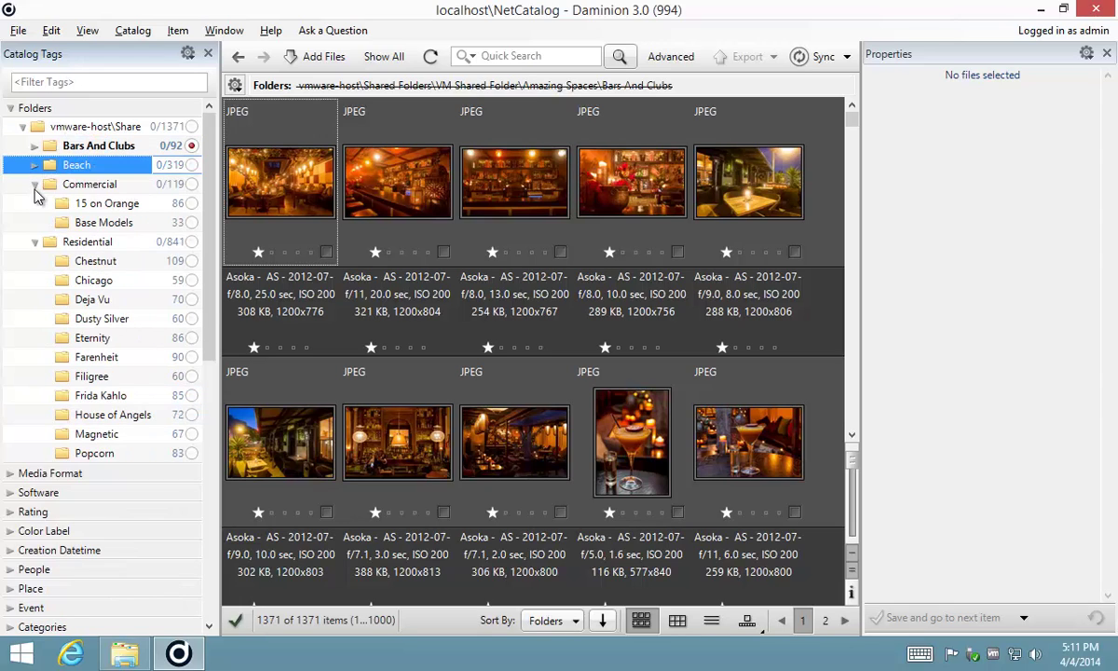
pyautogui.click(35, 186)
pyautogui.click(34, 203)
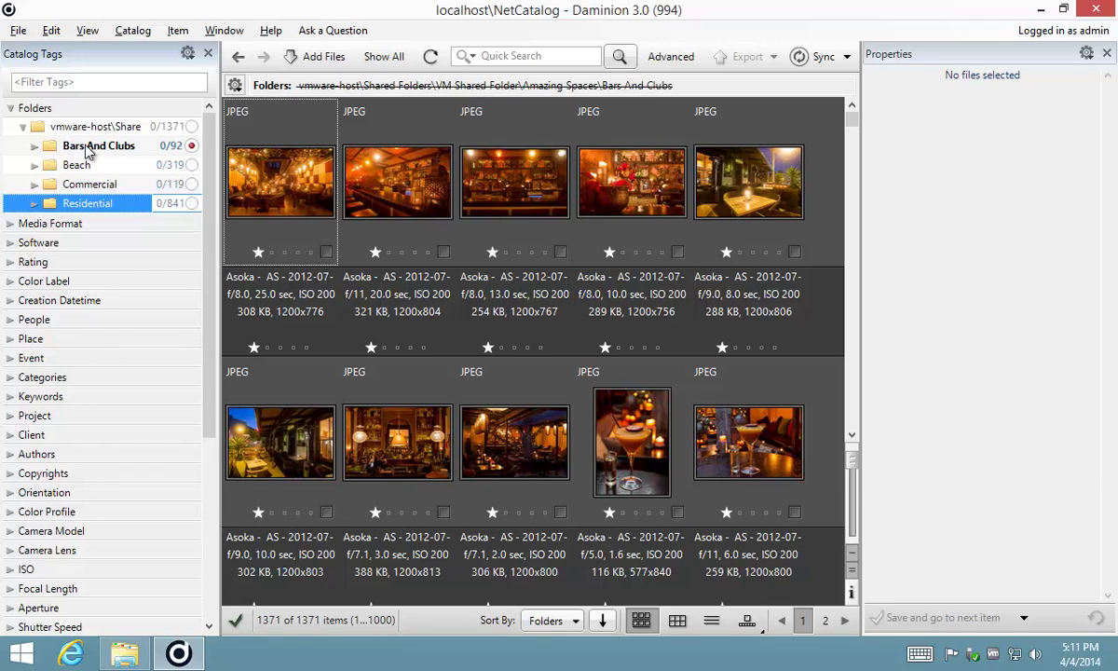
pyautogui.click(23, 128)
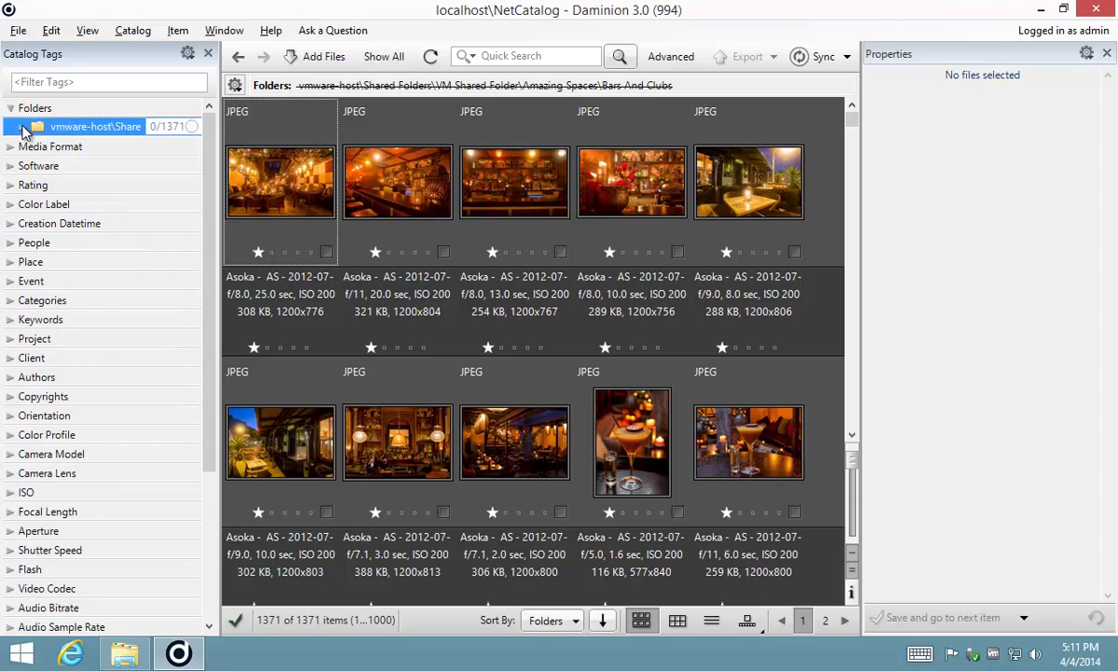
pyautogui.click(22, 128)
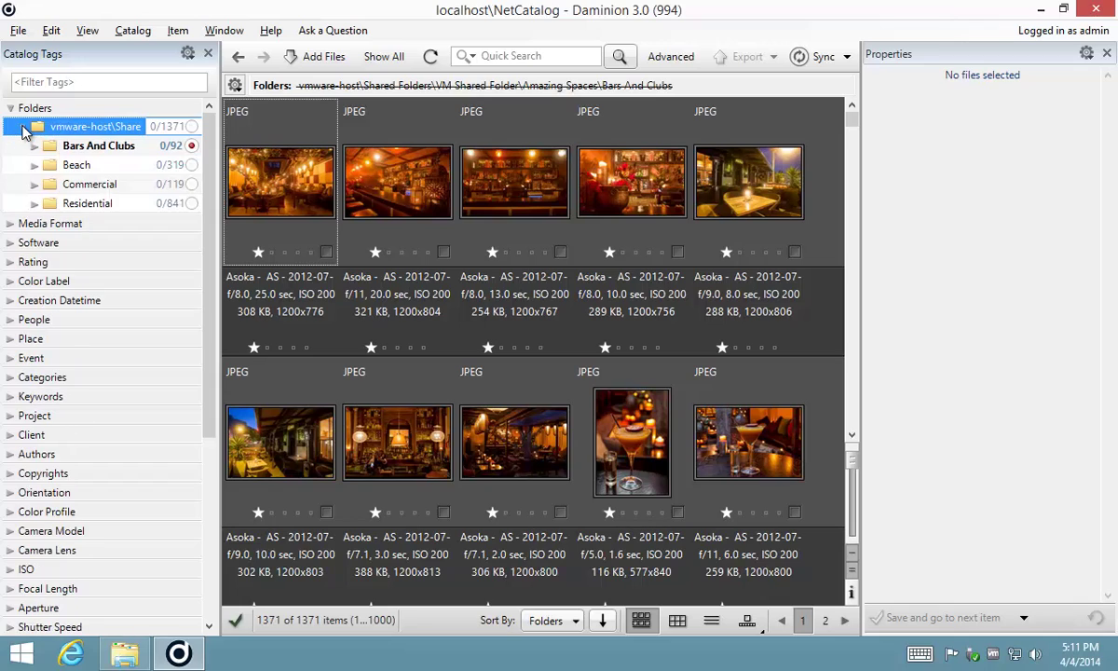
pyautogui.click(69, 149)
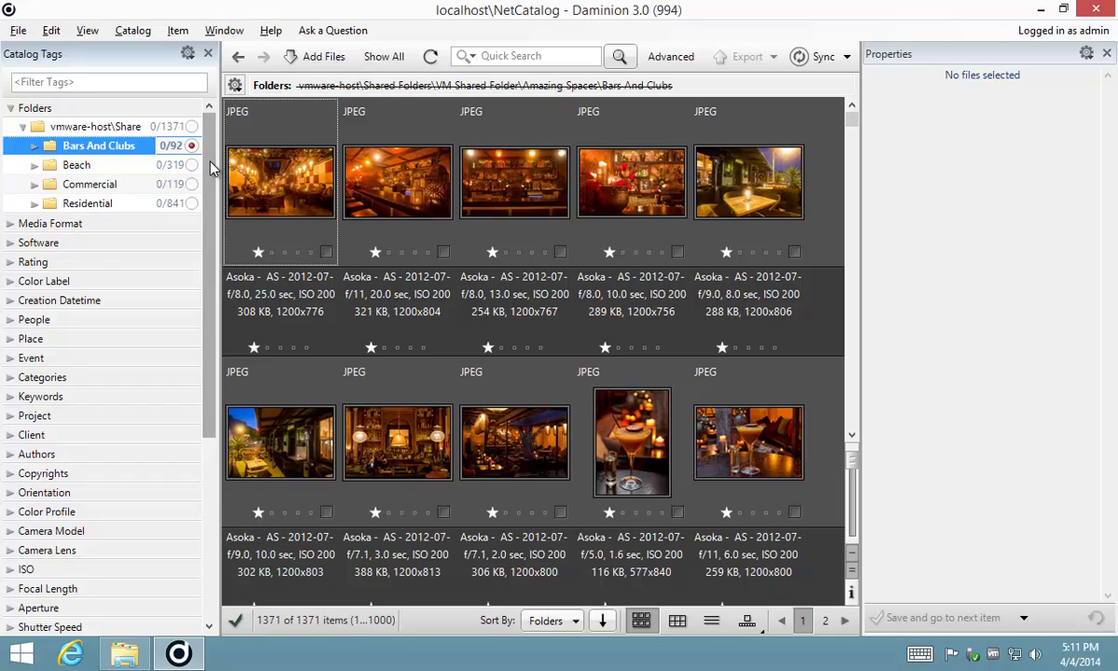
pyautogui.moveTo(210, 166)
pyautogui.mouseDown()
pyautogui.moveTo(210, 328)
pyautogui.moveTo(210, 163)
pyautogui.mouseUp()
pyautogui.click(189, 55)
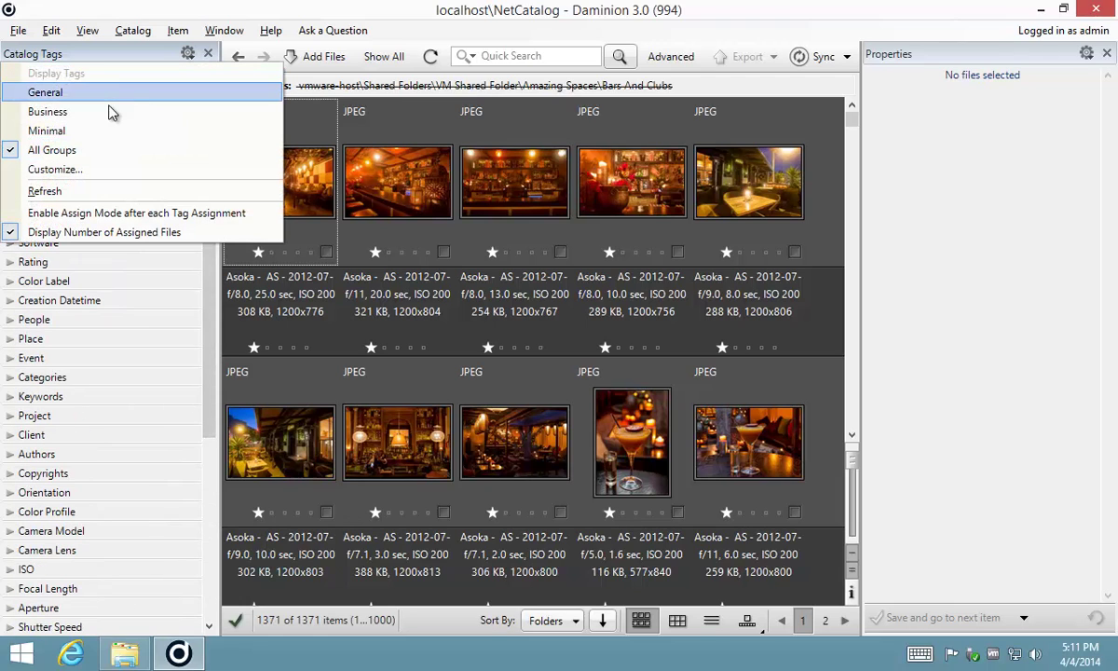
pyautogui.click(79, 100)
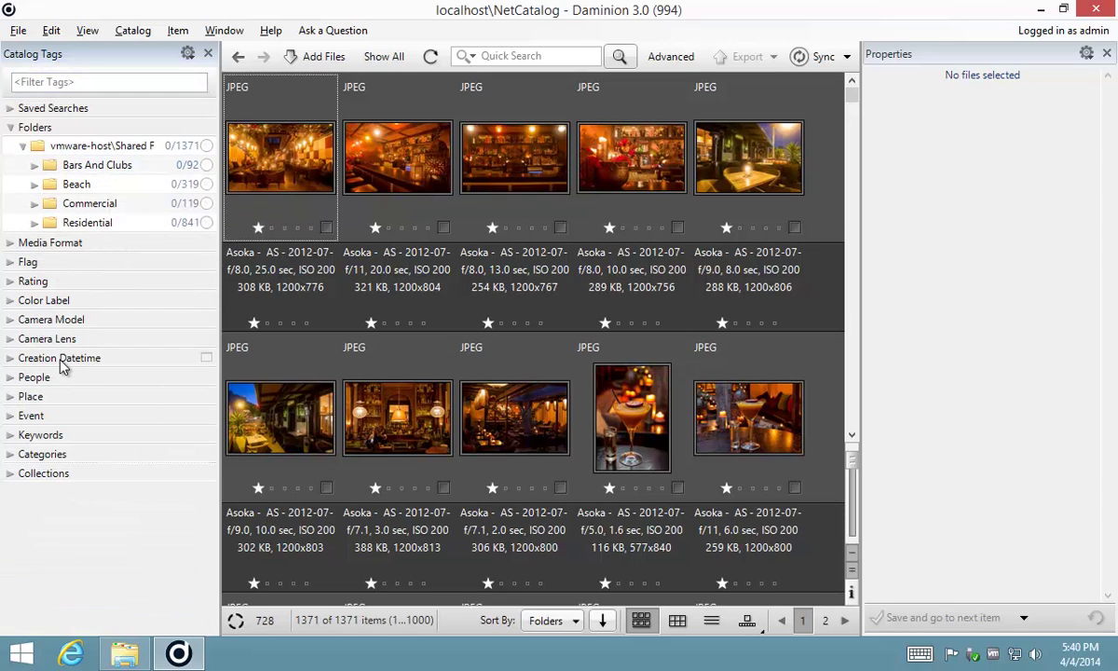
# Create a top-level 'Location Images' tag under Categories.
pyautogui.click(11, 453)
pyautogui.rightClick(54, 461)
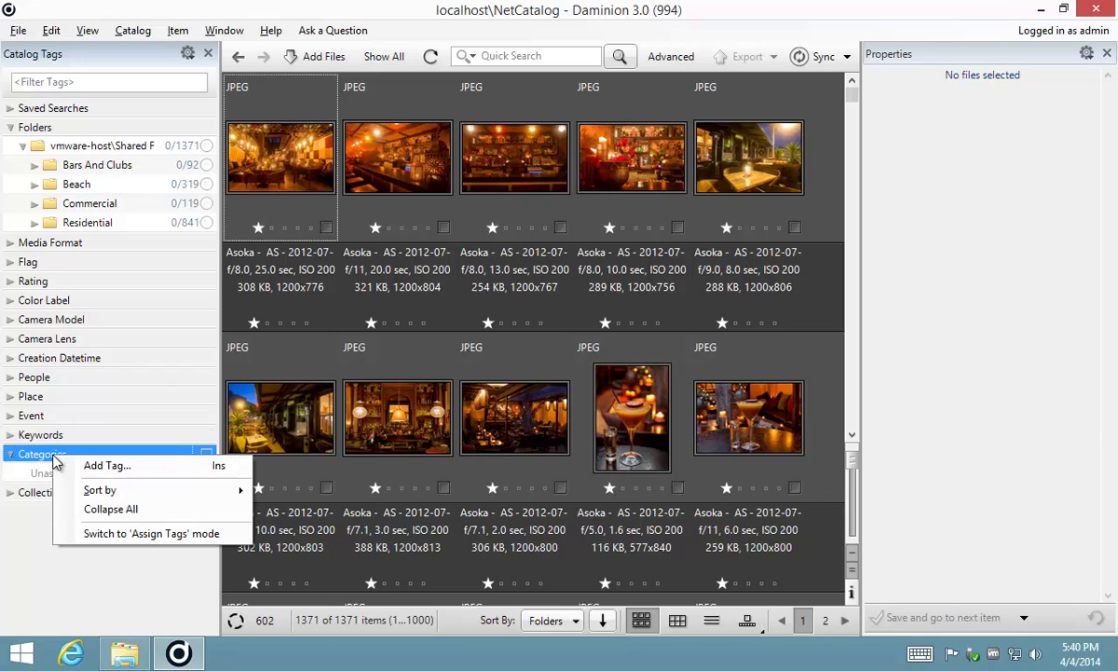
pyautogui.click(108, 466)
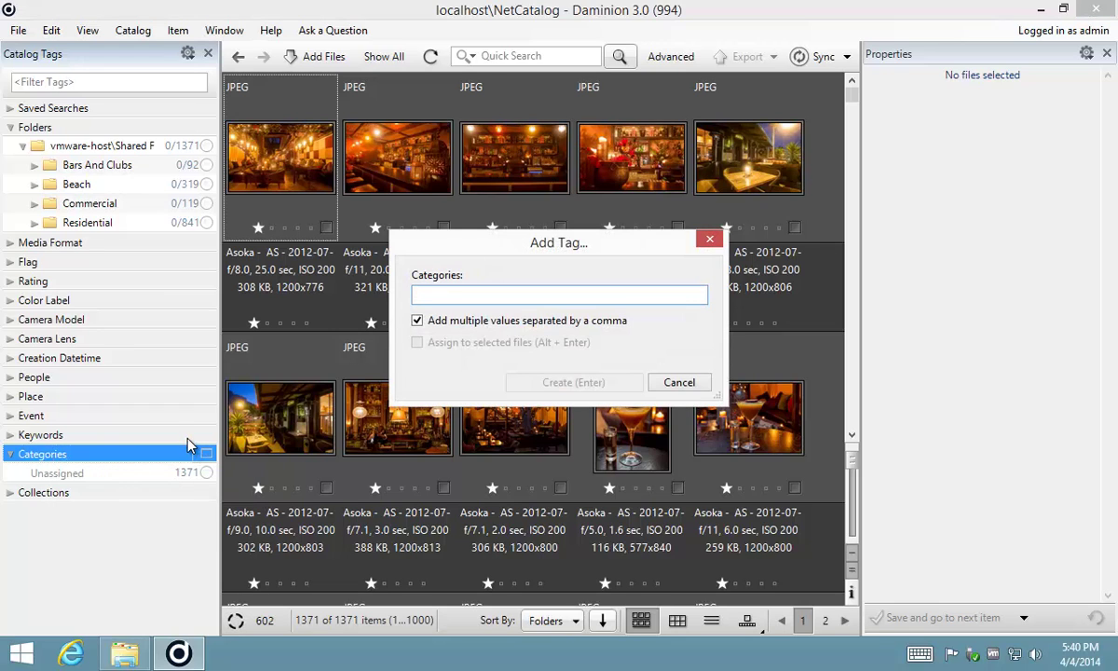
pyautogui.write('Location')
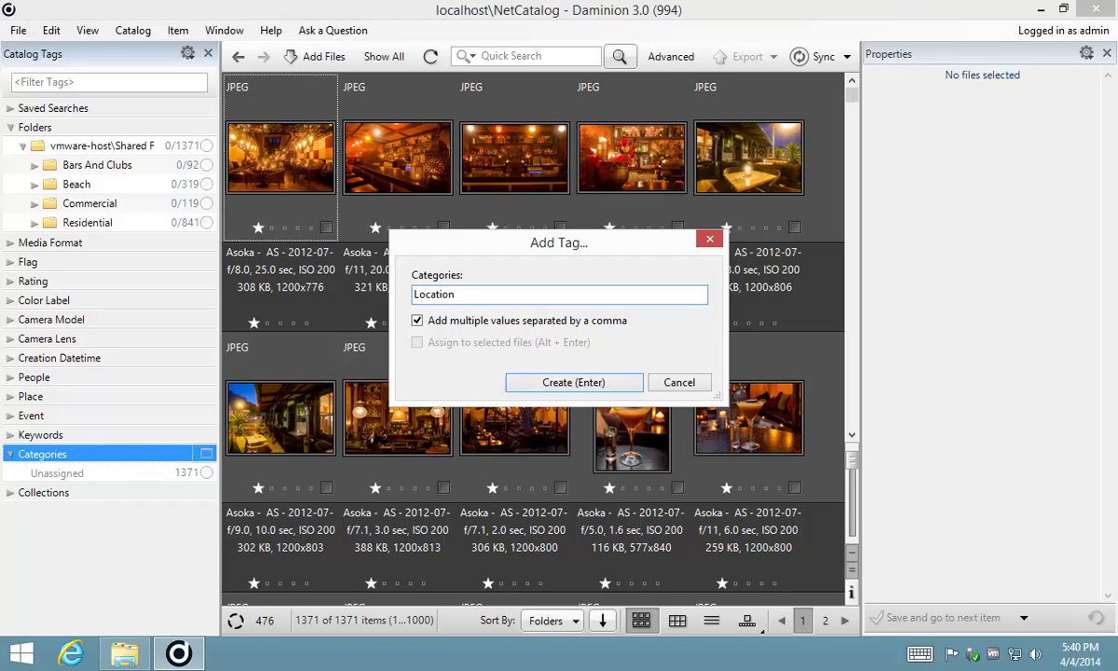
pyautogui.write(' Images')
pyautogui.press('Return')
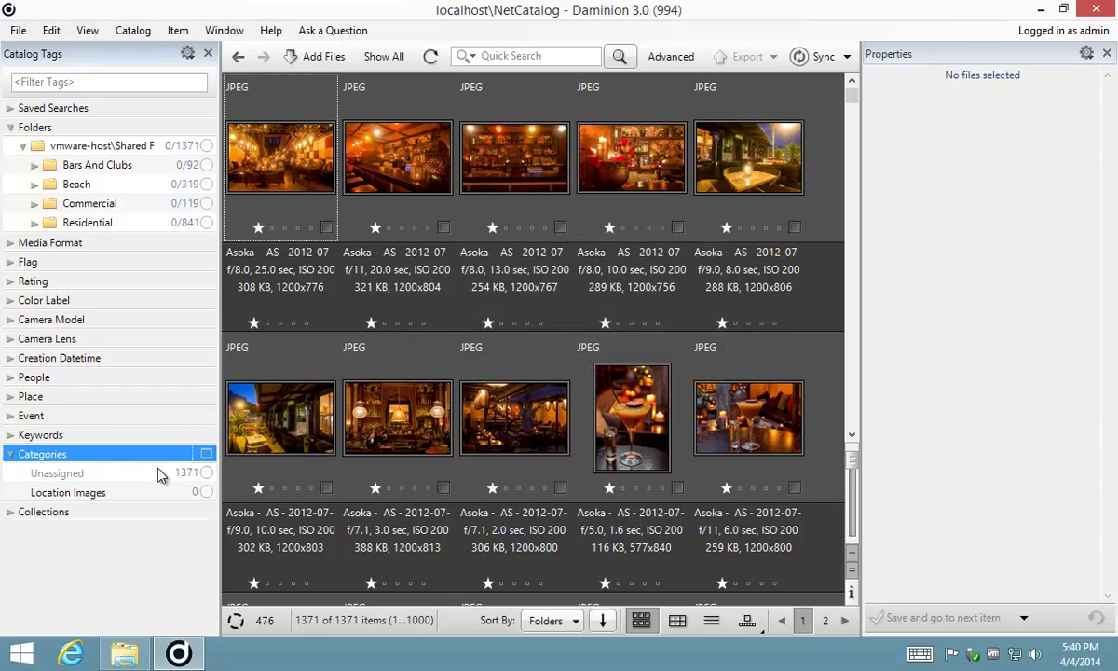
# Add a 'Bars And Clubs' category nested inside Location Images and select it.
pyautogui.click(79, 487)
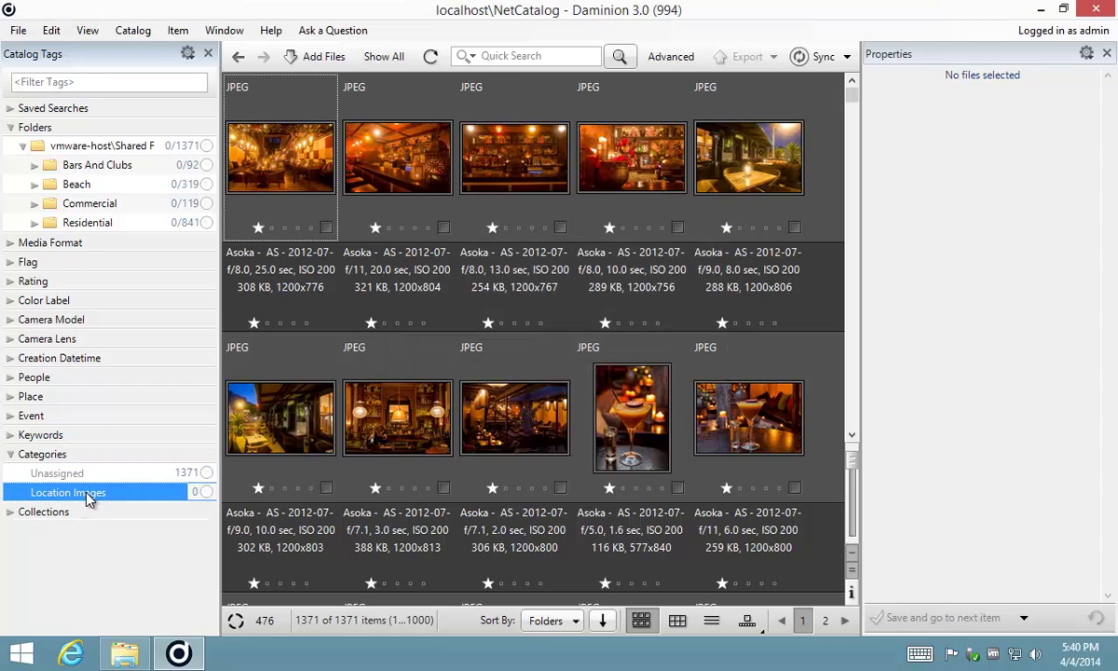
pyautogui.rightClick(87, 495)
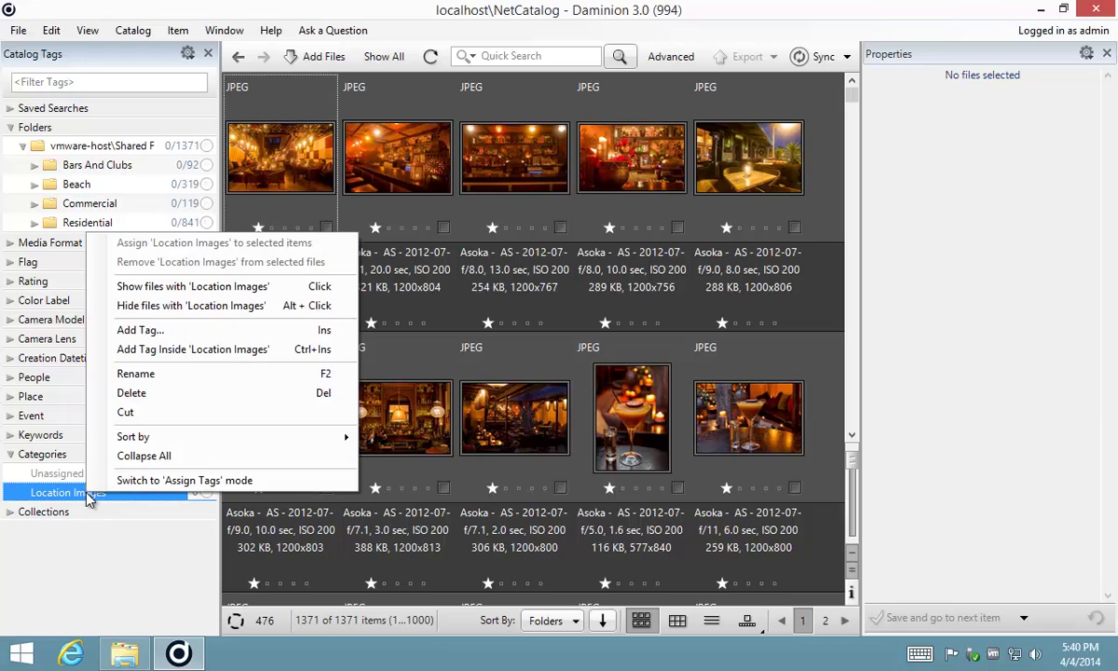
pyautogui.click(151, 354)
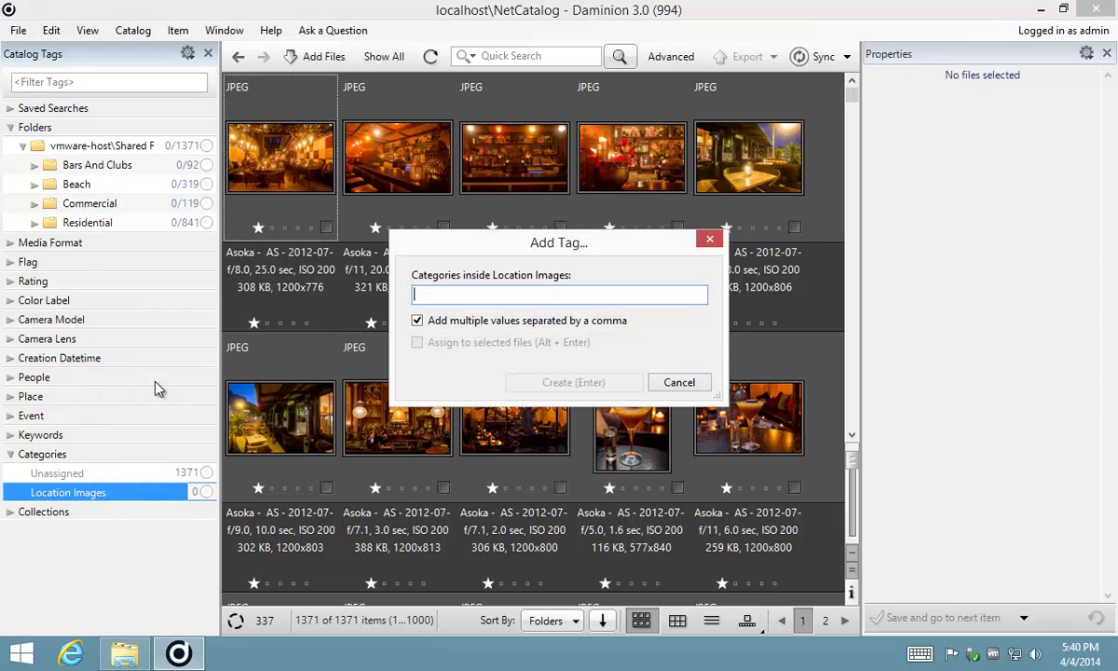
pyautogui.write('Bars And Clubs')
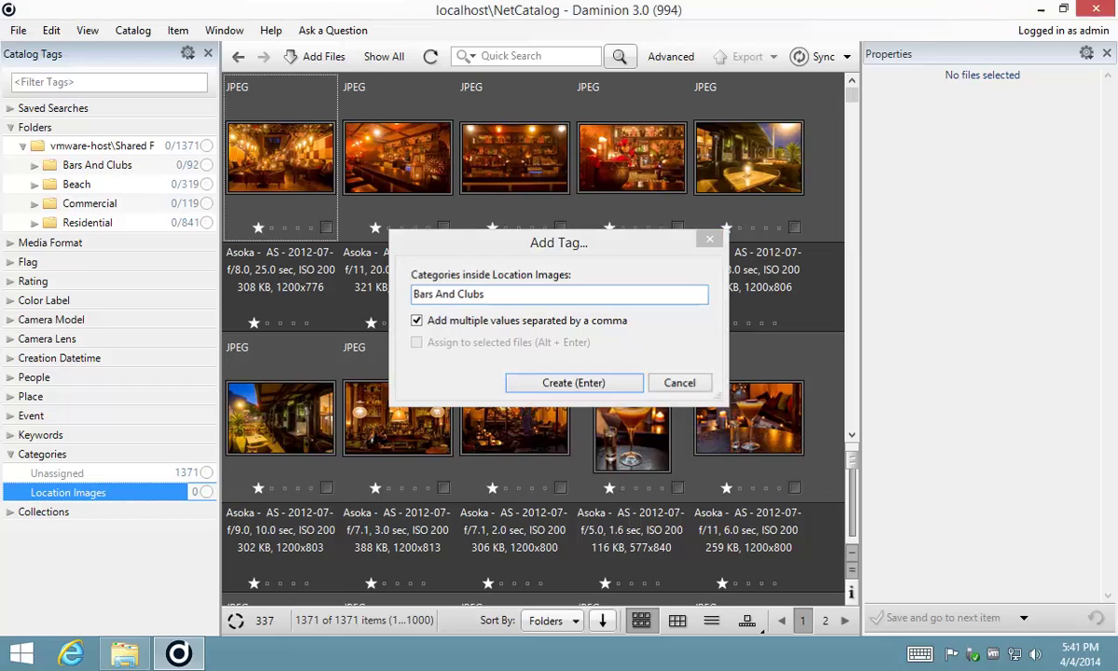
pyautogui.press('Return')
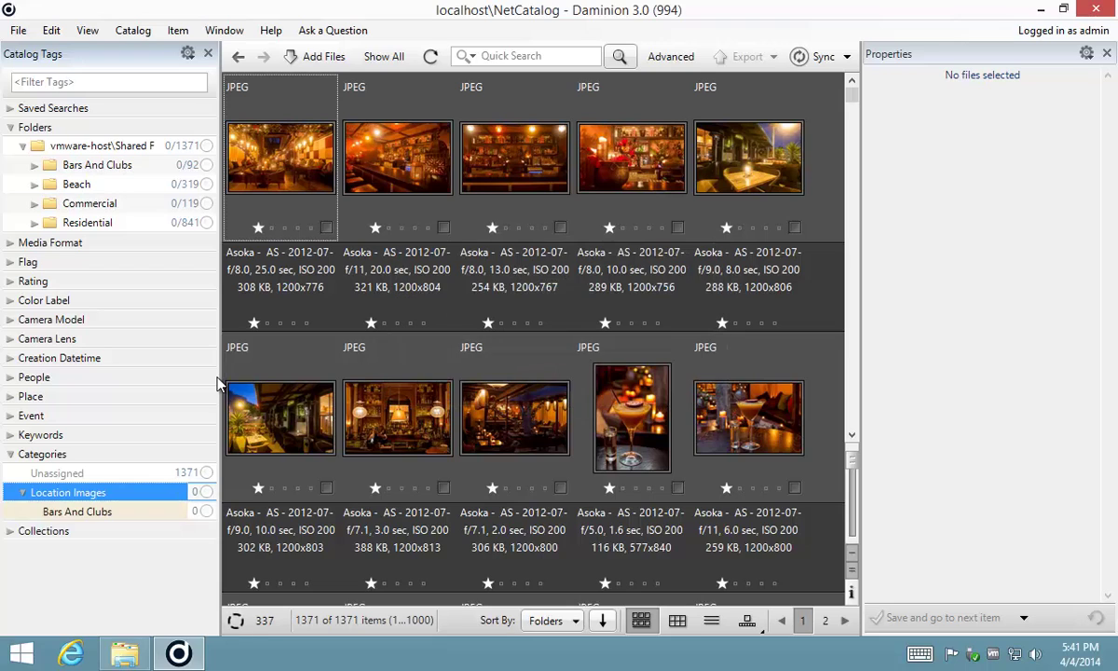
pyautogui.click(77, 512)
pyautogui.click(258, 150)
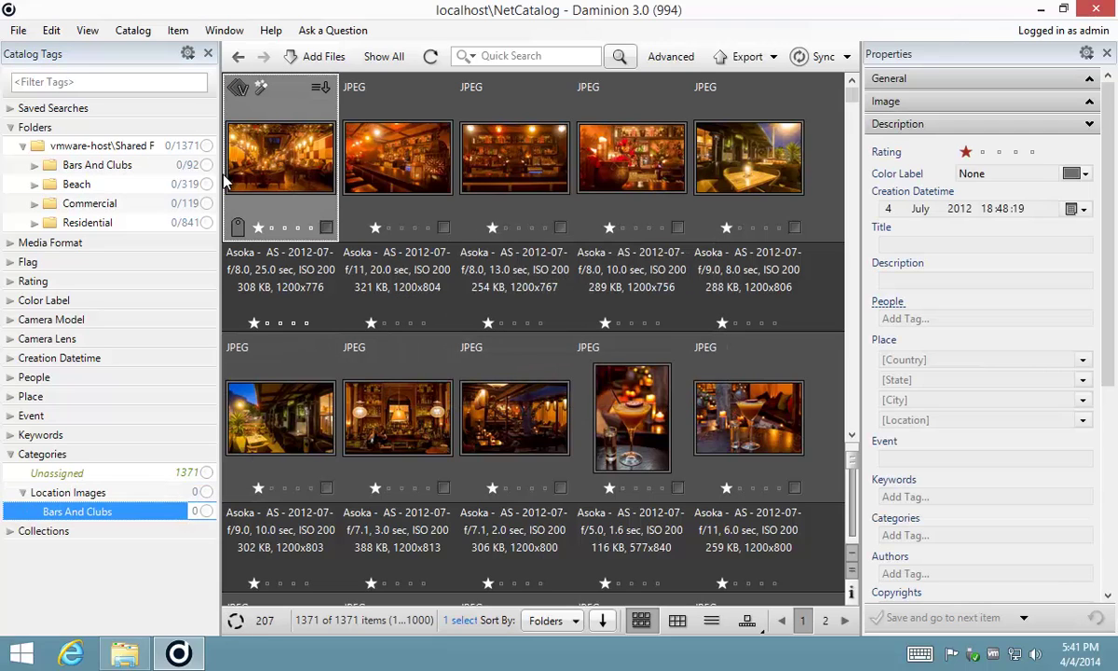
# Filter to the Bars And Clubs folder, select all 92 images and drag them onto the Bars And Clubs category.
pyautogui.click(206, 166)
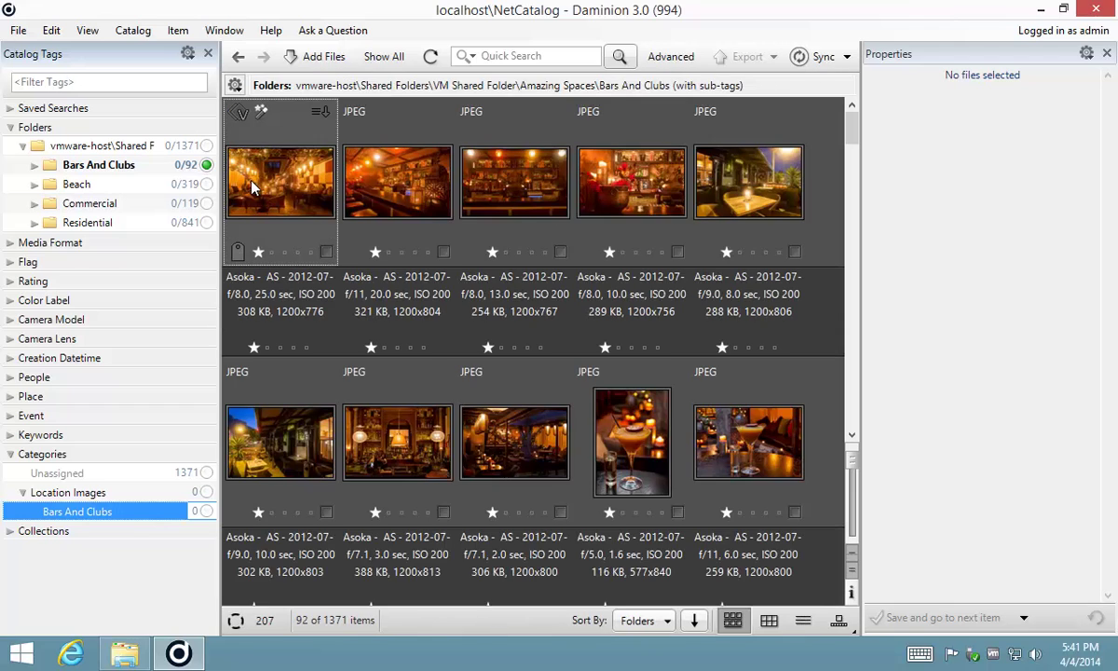
pyautogui.click(251, 186)
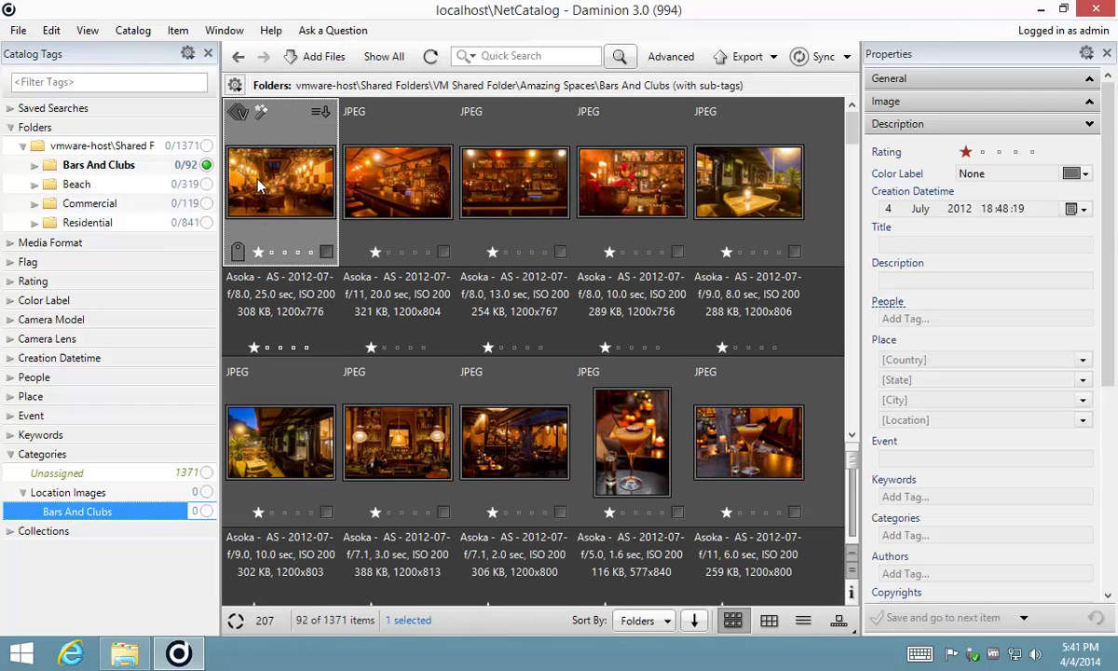
pyautogui.hotkey('ctrl', 'a')
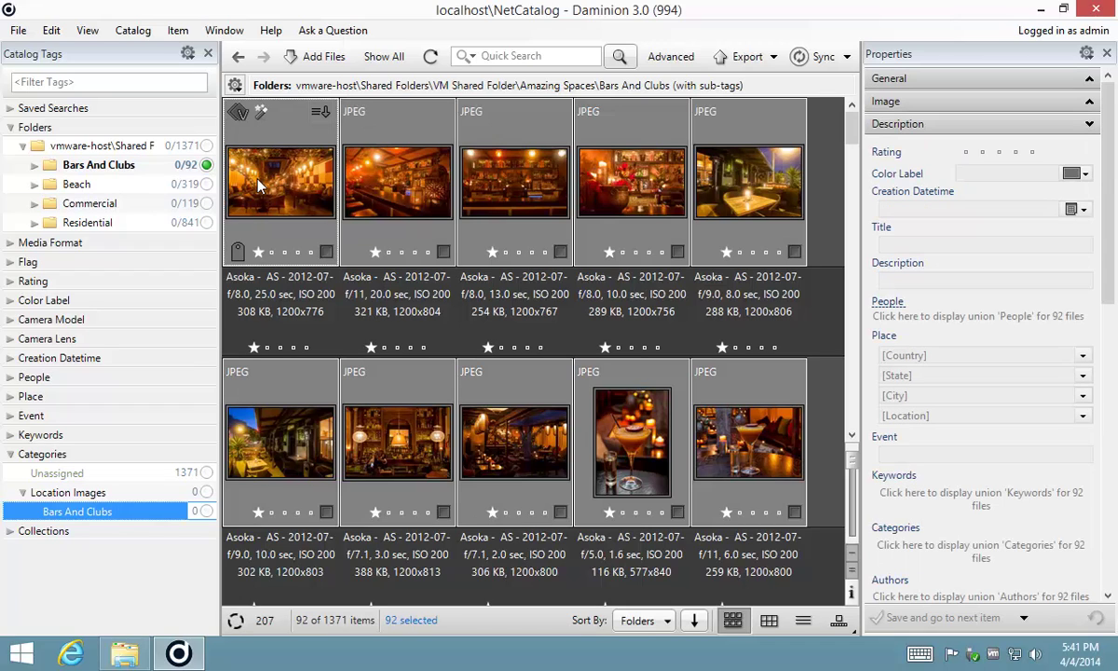
pyautogui.click(50, 31)
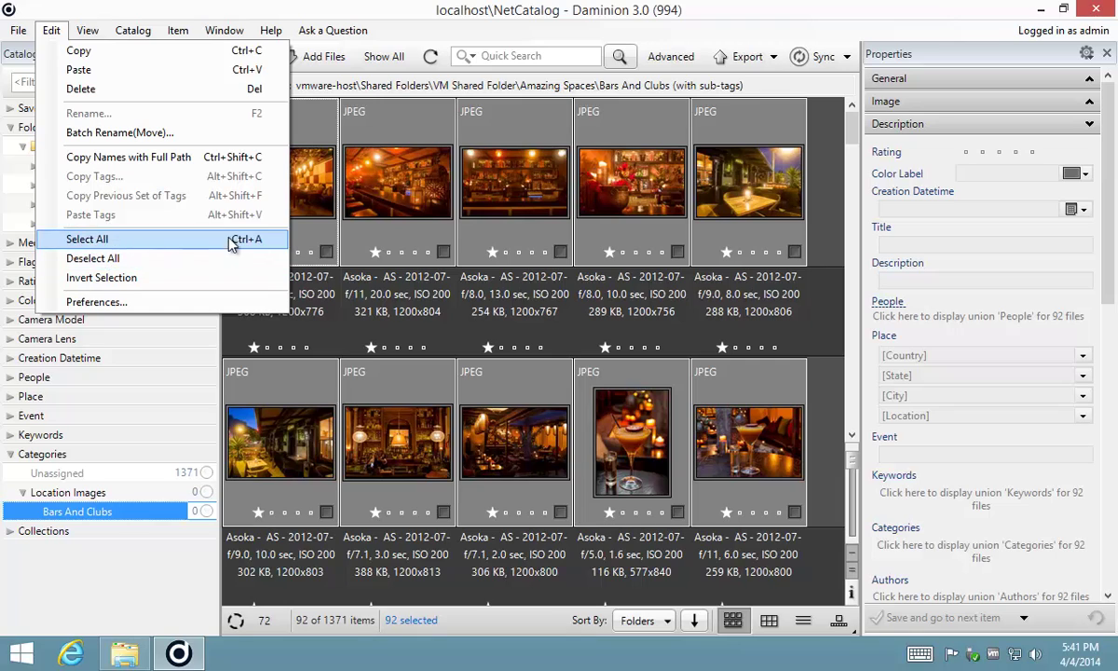
pyautogui.click(382, 181)
pyautogui.moveTo(382, 182); pyautogui.dragTo(83, 513)
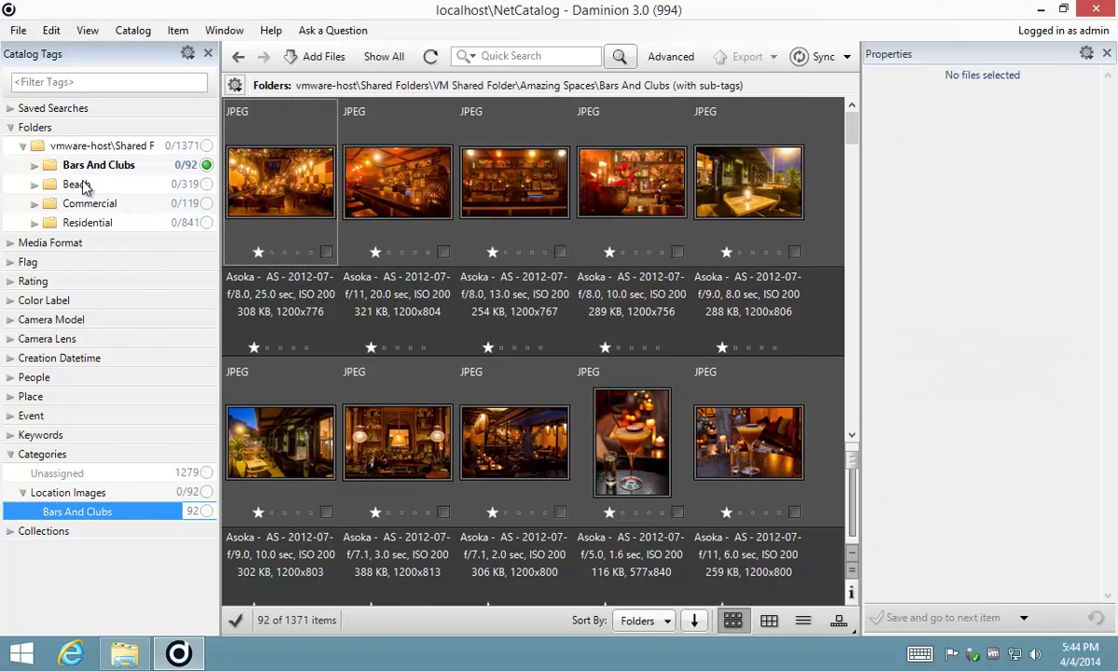
# Filter to the Beach and Residential folders and select all 1000 listed images.
pyautogui.click(207, 185)
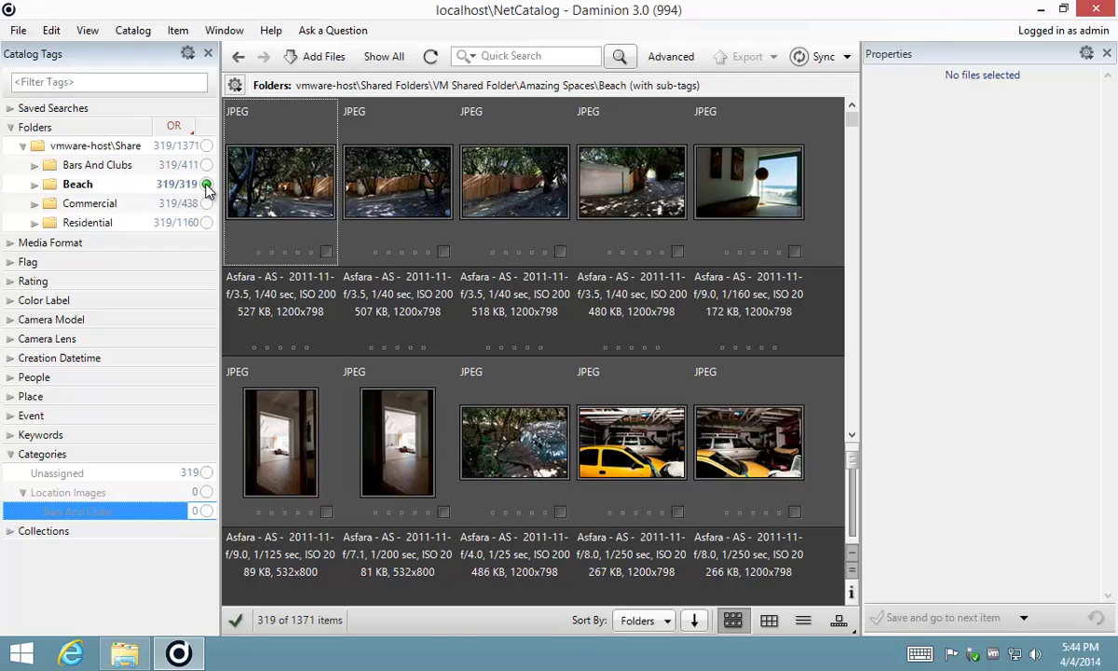
pyautogui.click(206, 223)
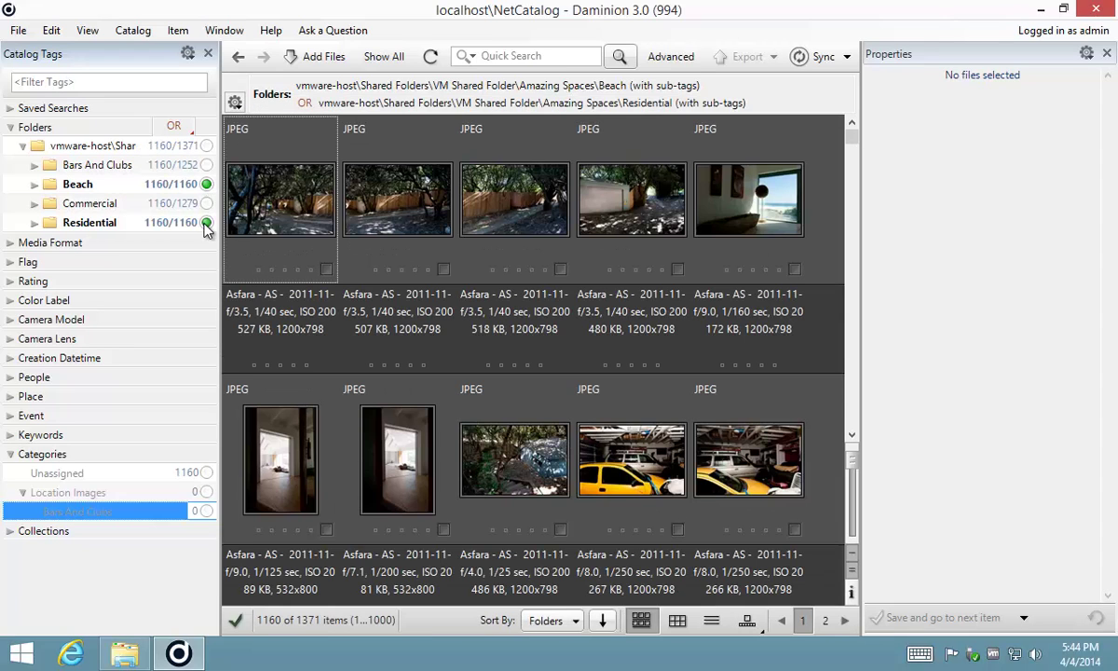
pyautogui.click(279, 221)
pyautogui.hotkey('ctrl', 'a')
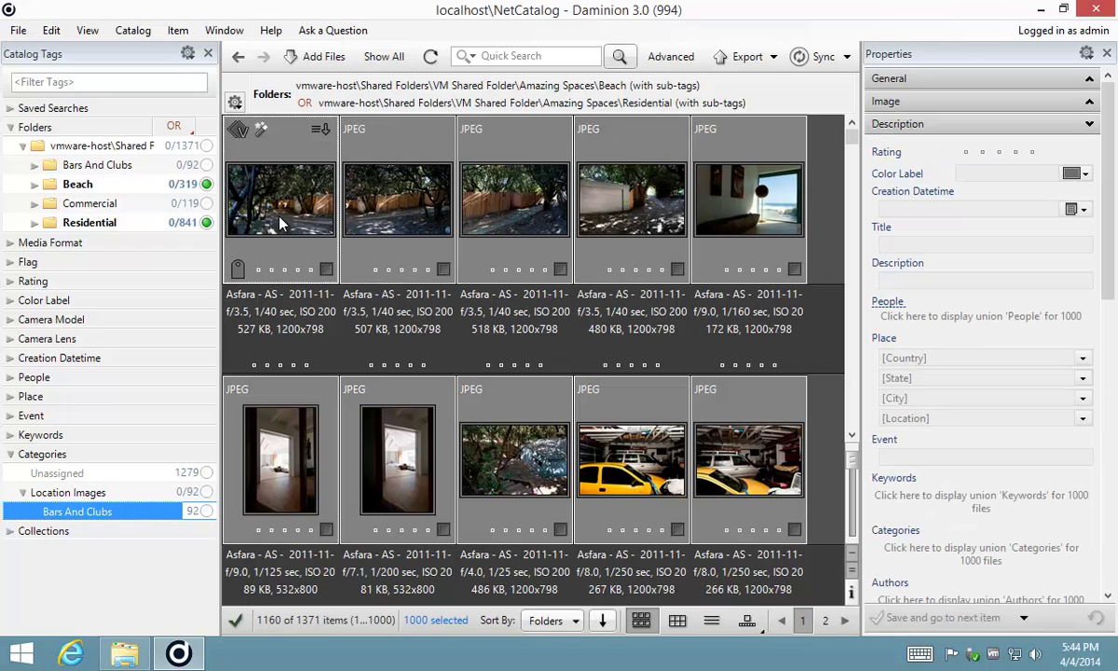
# Create a 'Residential' category inside Location Images, assigned to the selected images.
pyautogui.rightClick(82, 495)
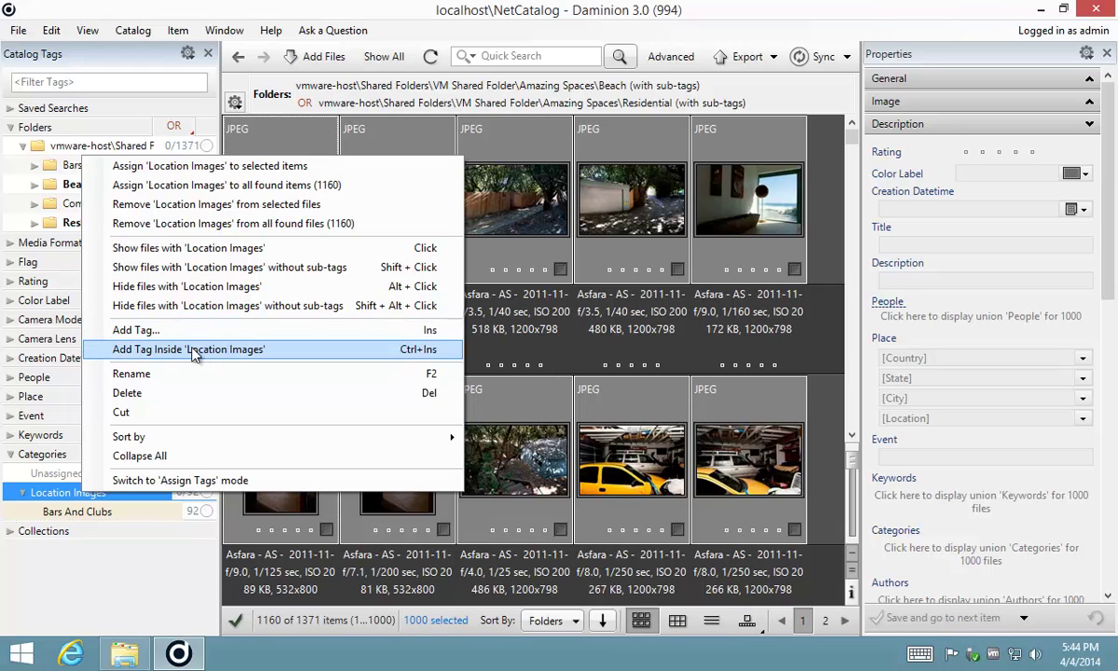
pyautogui.click(194, 351)
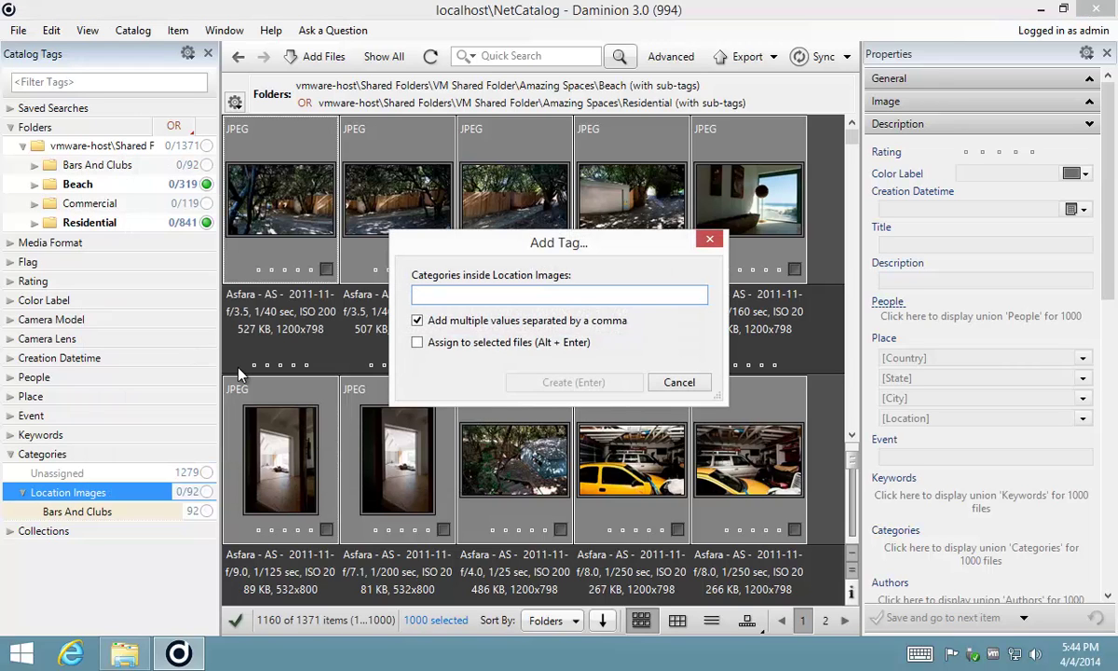
pyautogui.write('Residential')
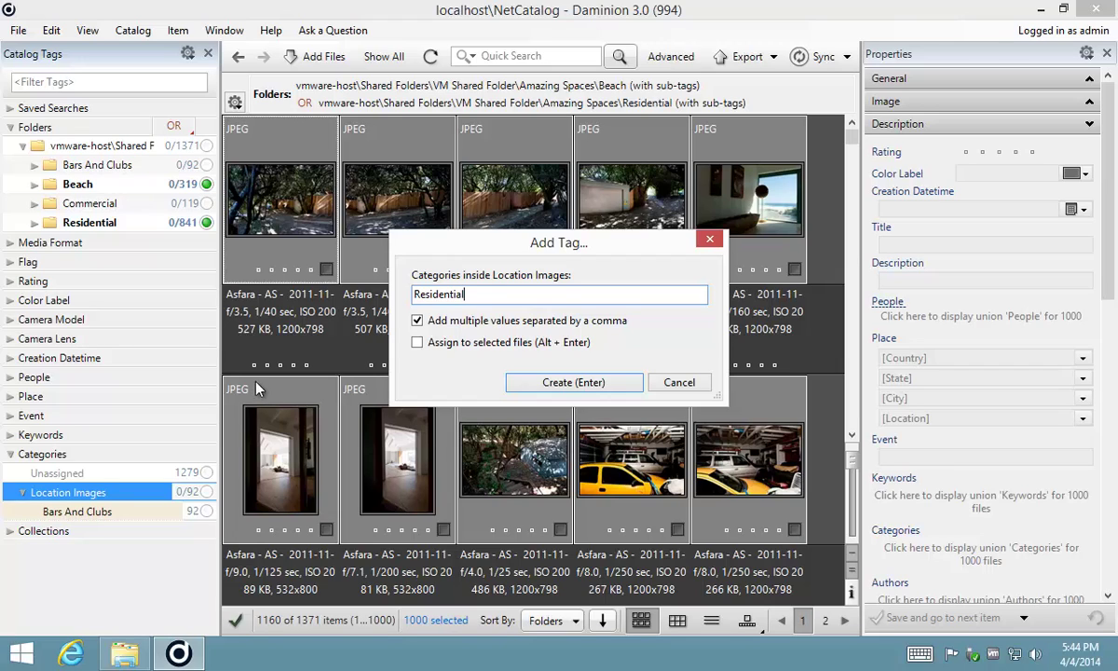
pyautogui.click(518, 348)
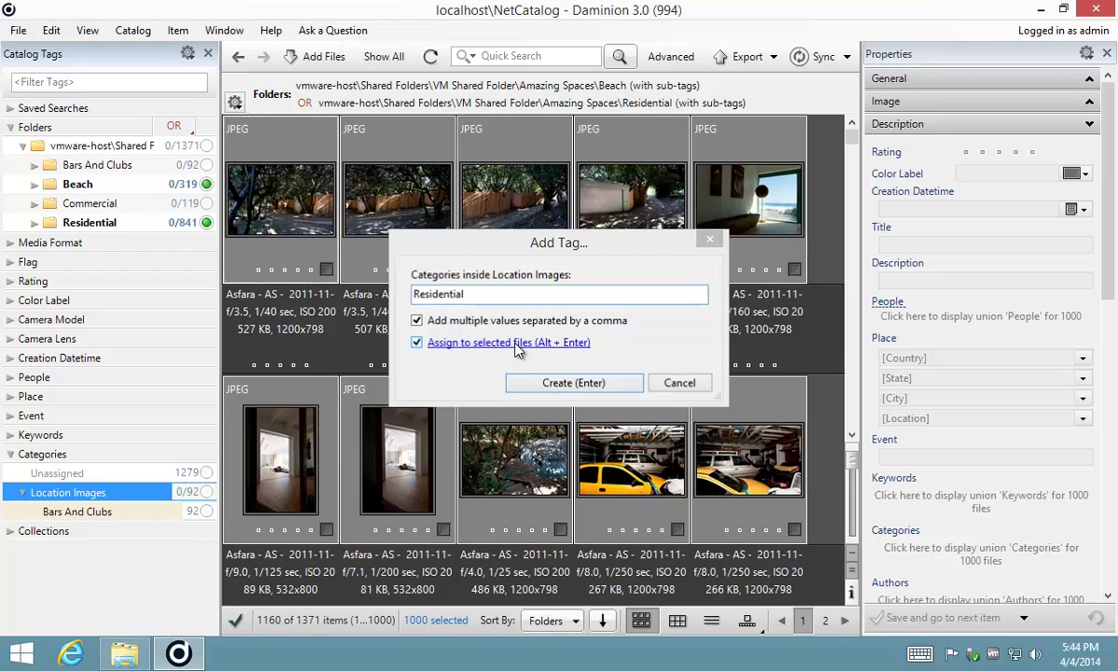
pyautogui.press('Return')
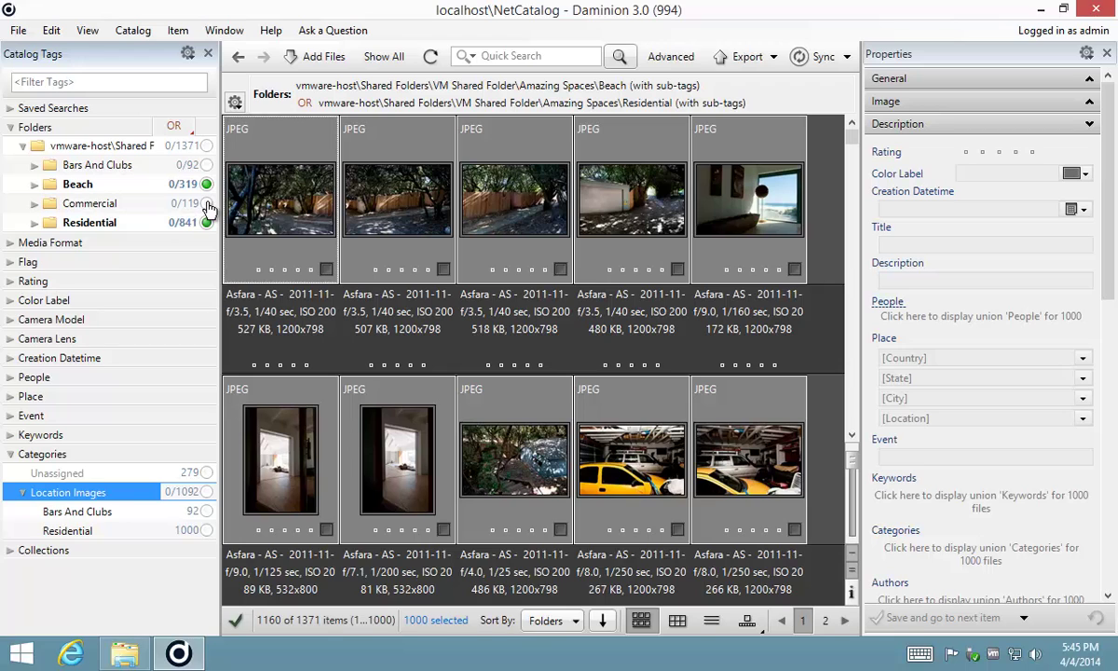
# Filter to the Commercial folder and select all 119 images.
pyautogui.click(206, 204)
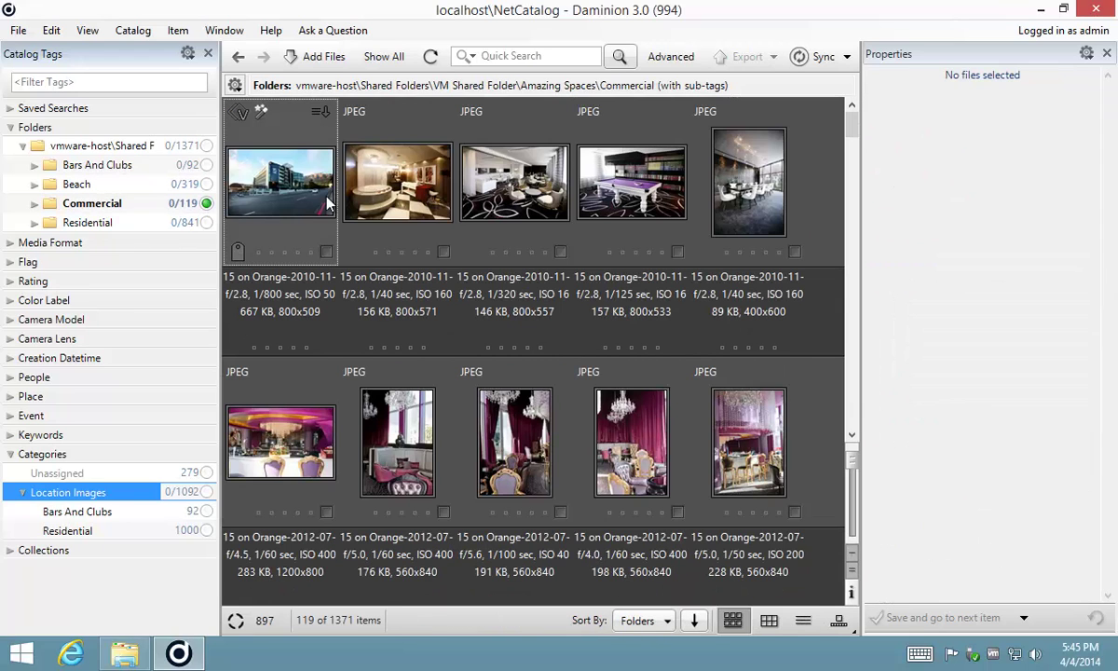
pyautogui.click(289, 207)
pyautogui.hotkey('ctrl', 'a')
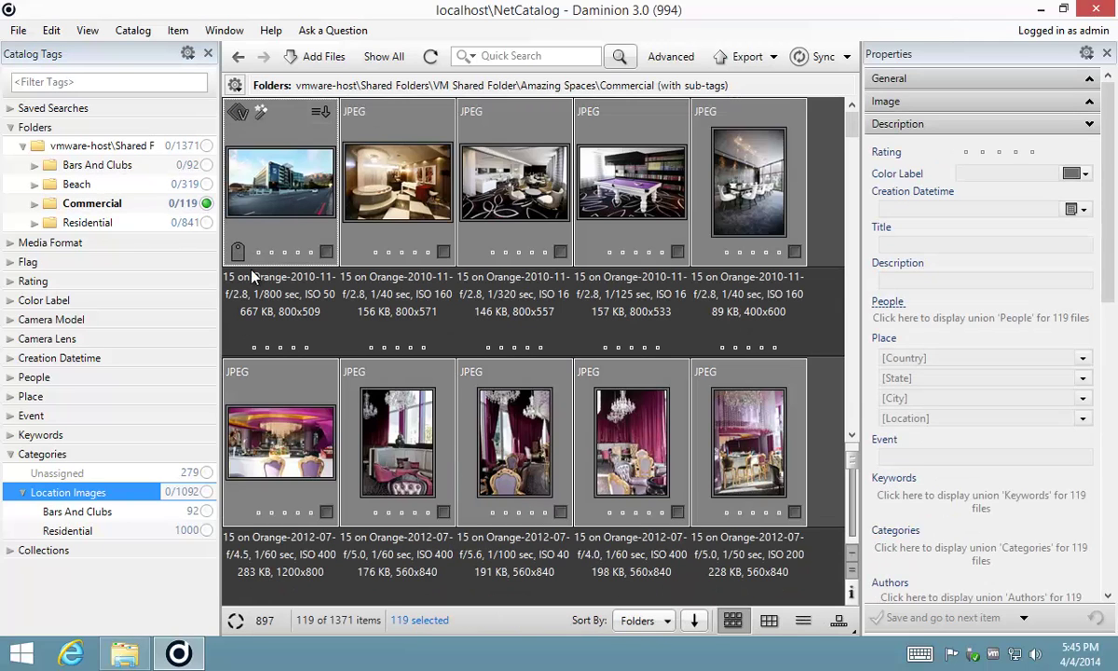
# Create a 'Commercial' category inside Location Images, assigned to the selected images.
pyautogui.rightClick(56, 496)
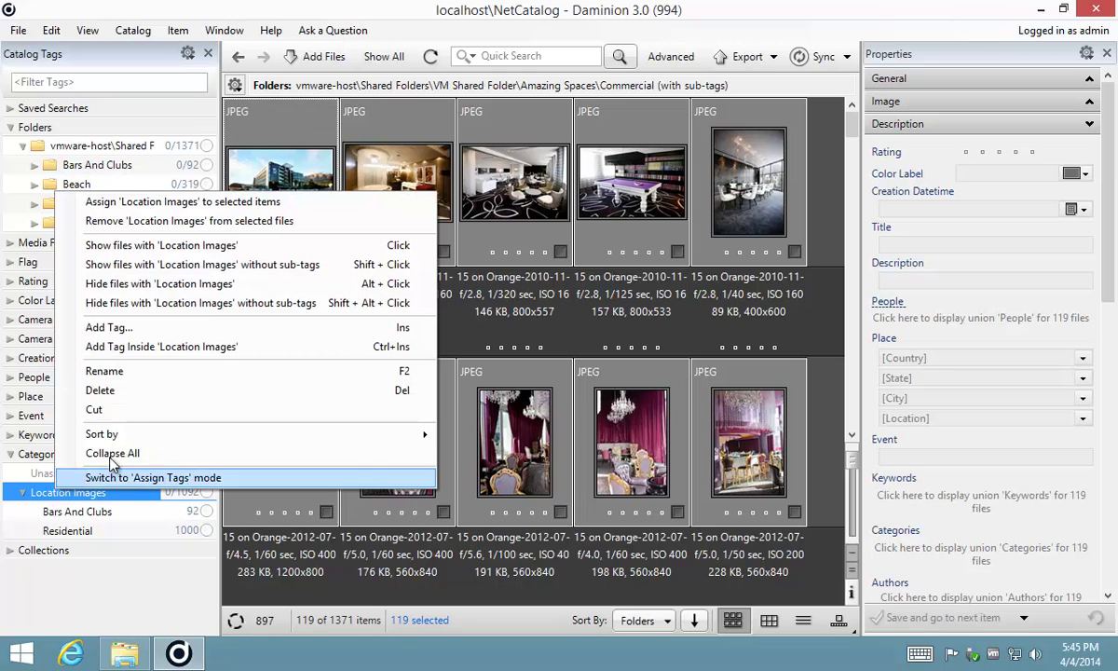
pyautogui.click(144, 350)
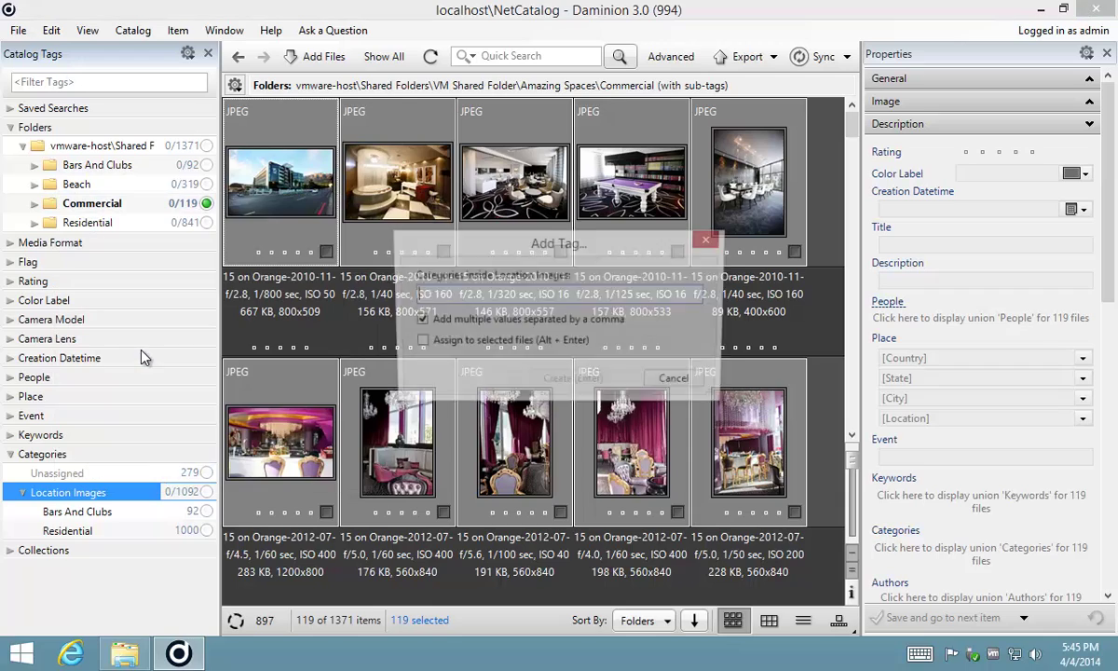
pyautogui.write('Commercial')
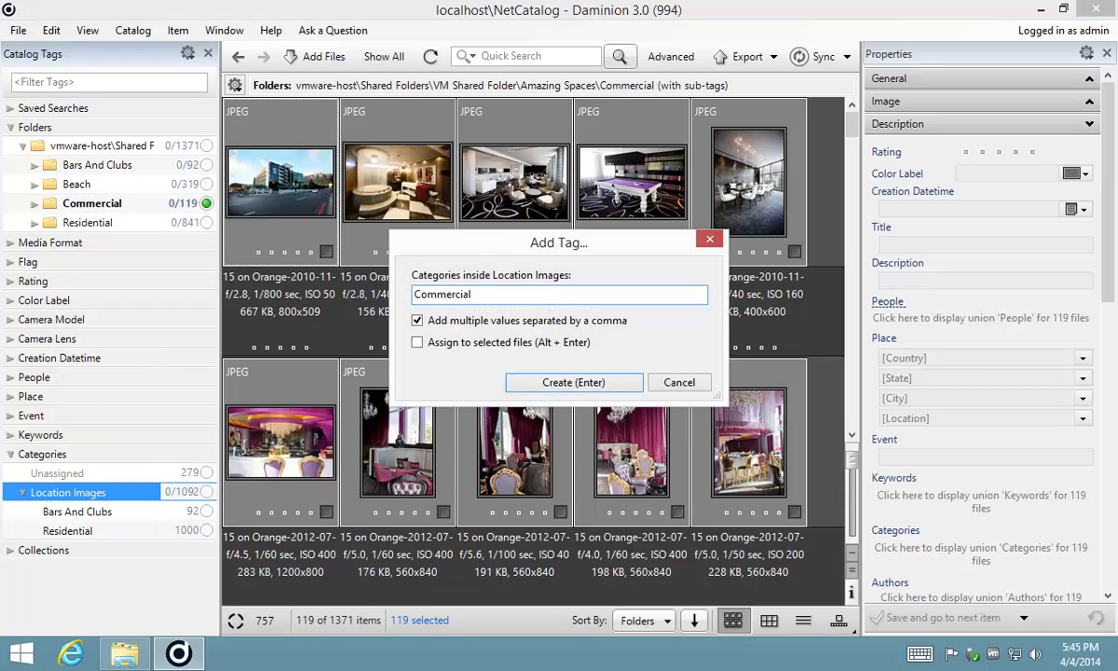
pyautogui.click(416, 342)
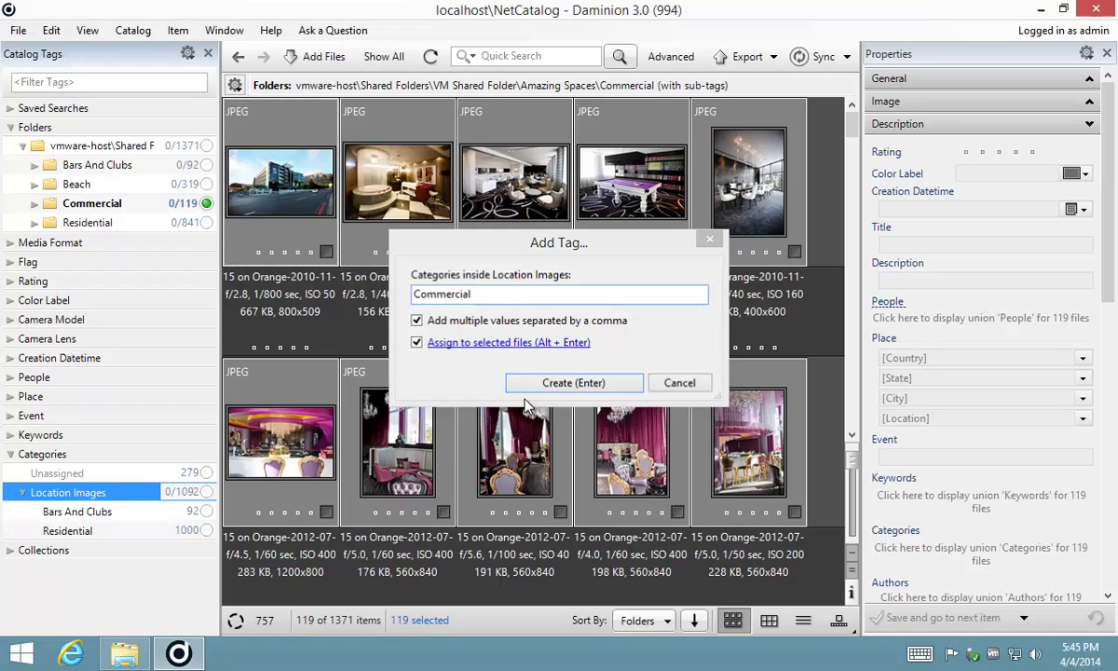
pyautogui.click(573, 382)
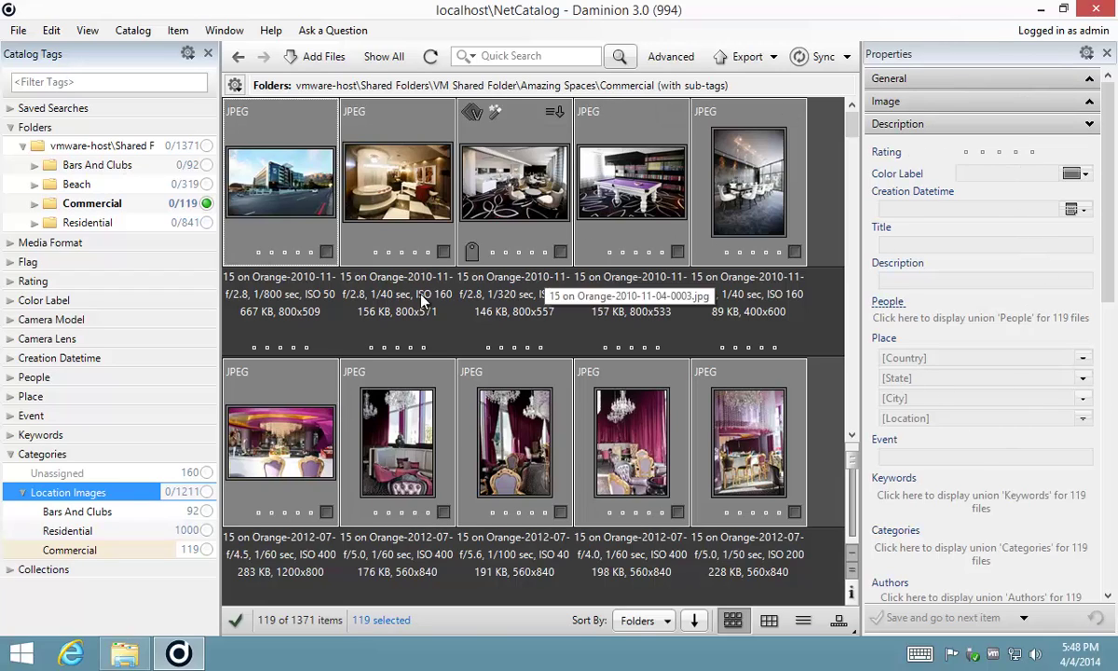
pyautogui.click(33, 165)
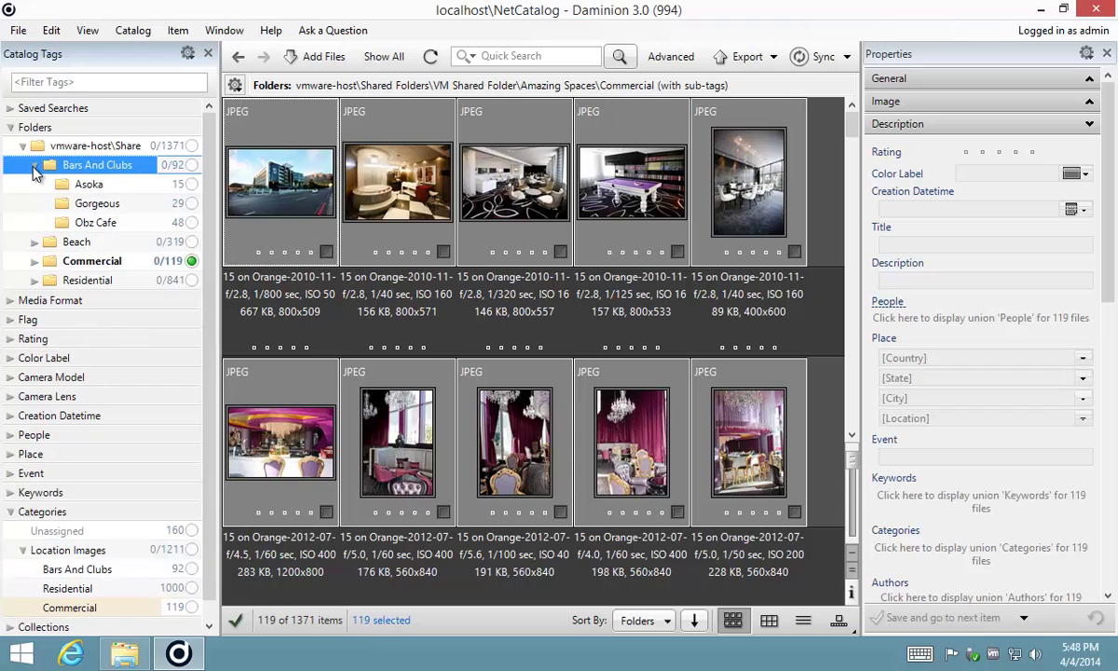
# Collapse the Bars And Clubs folder and Categories, then add a top-level 'Room Types' keyword.
pyautogui.click(34, 167)
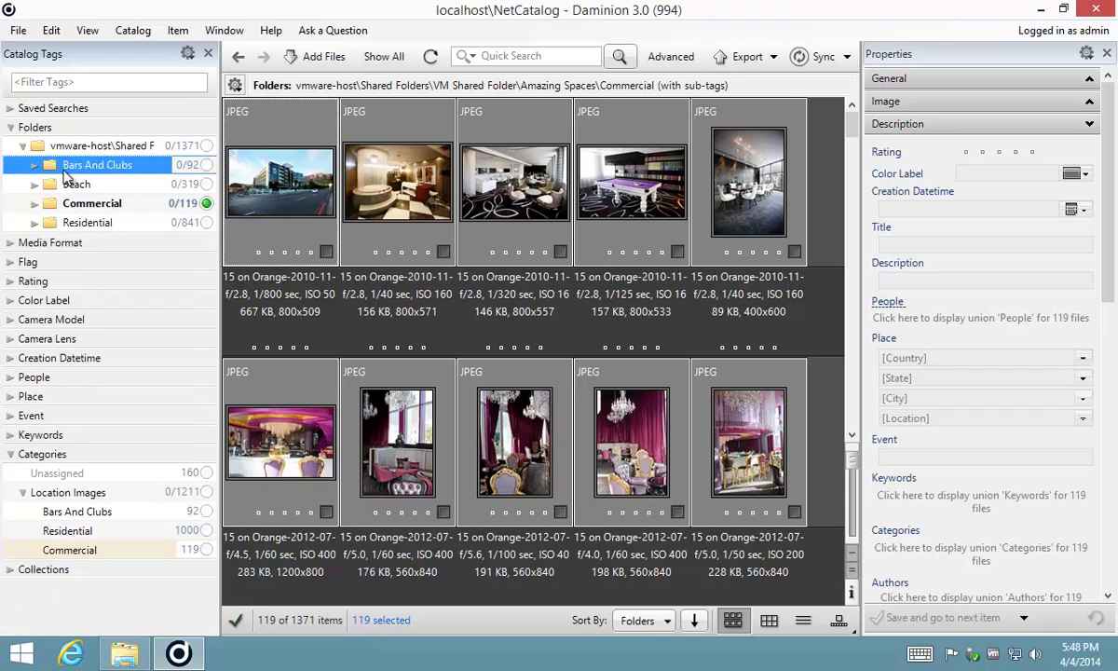
pyautogui.click(10, 455)
pyautogui.click(9, 435)
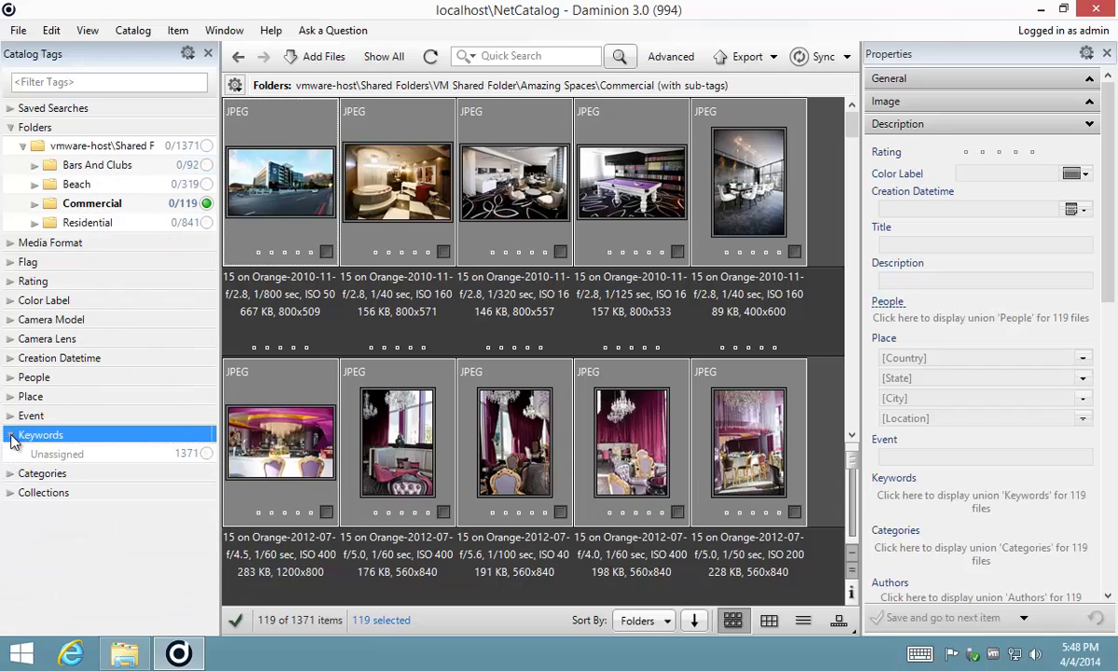
pyautogui.rightClick(71, 440)
pyautogui.click(147, 440)
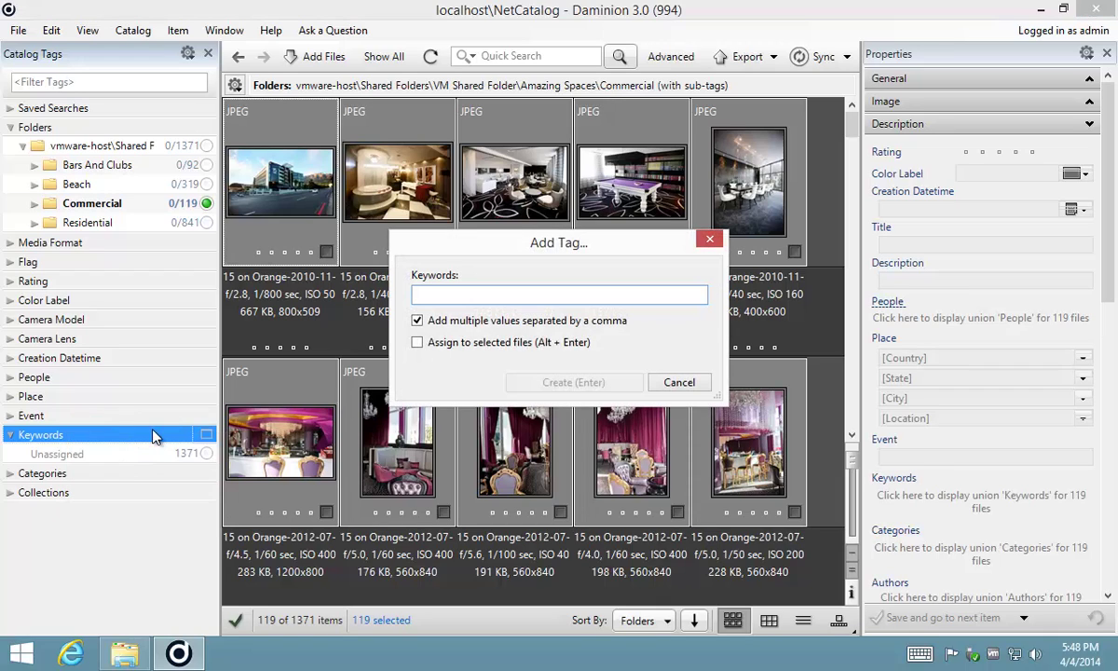
pyautogui.write('Room Types')
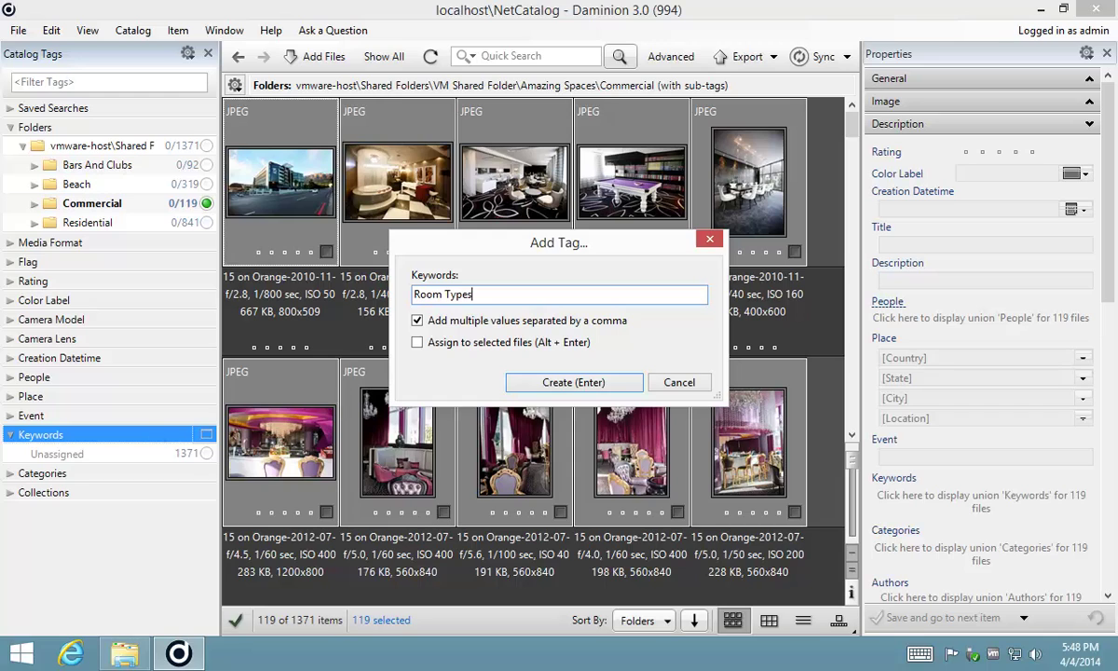
pyautogui.press('Return')
# Add 'Bedroom' and 'Bathroom' keywords nested inside Room Types.
pyautogui.rightClick(51, 473)
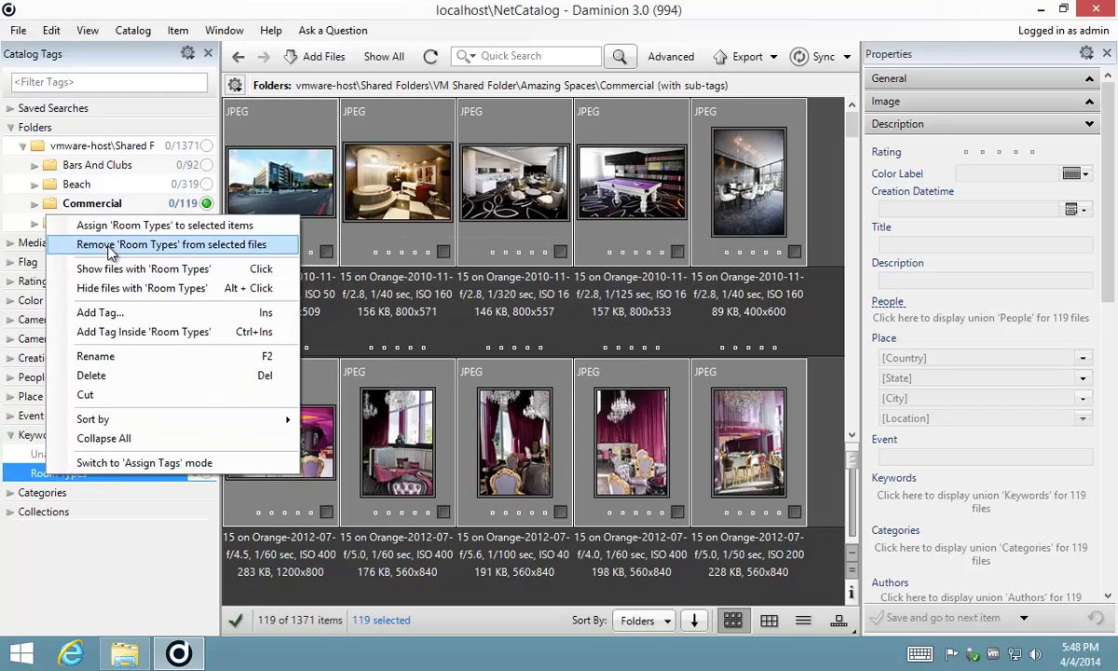
pyautogui.click(112, 332)
pyautogui.write('Bedroom')
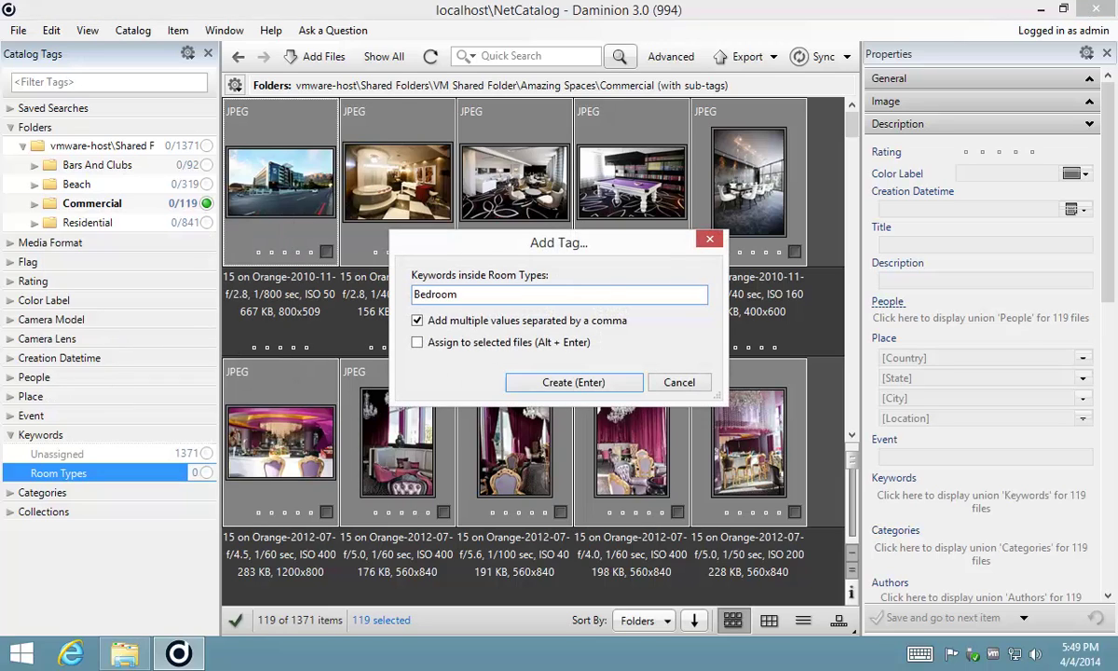
pyautogui.press('Return')
pyautogui.rightClick(67, 476)
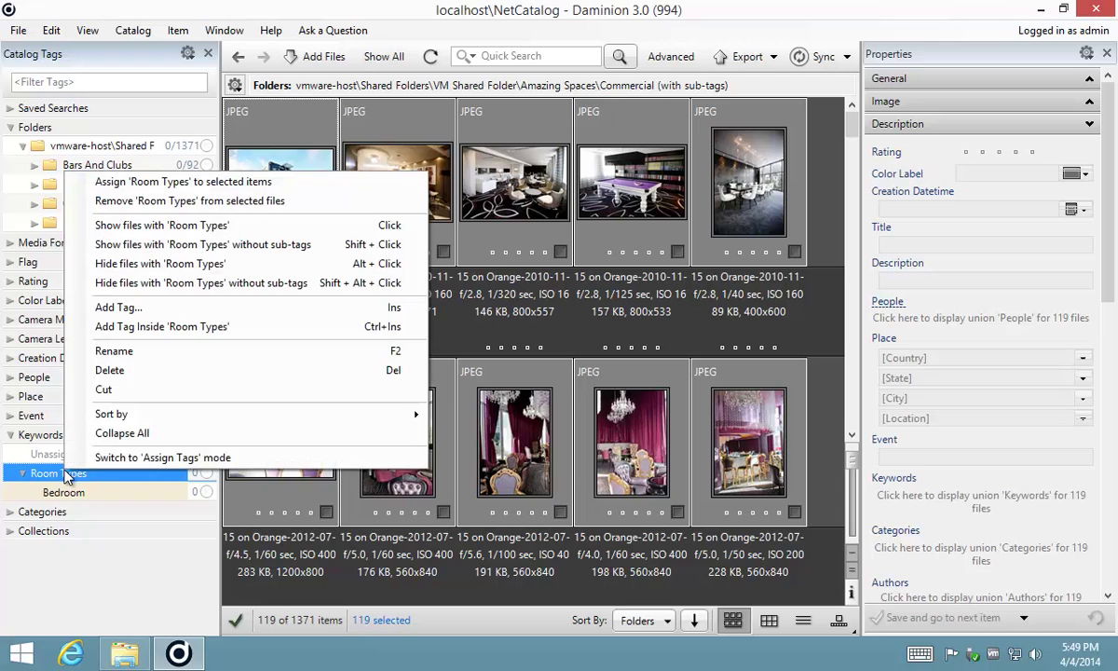
pyautogui.click(135, 308)
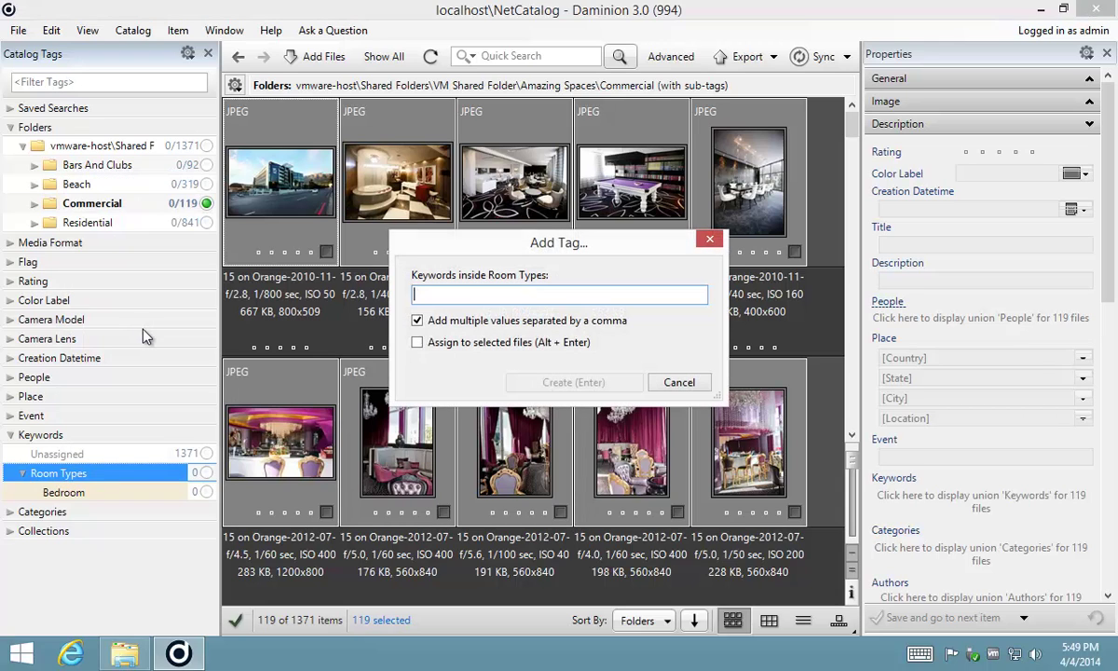
pyautogui.write('Bathroom')
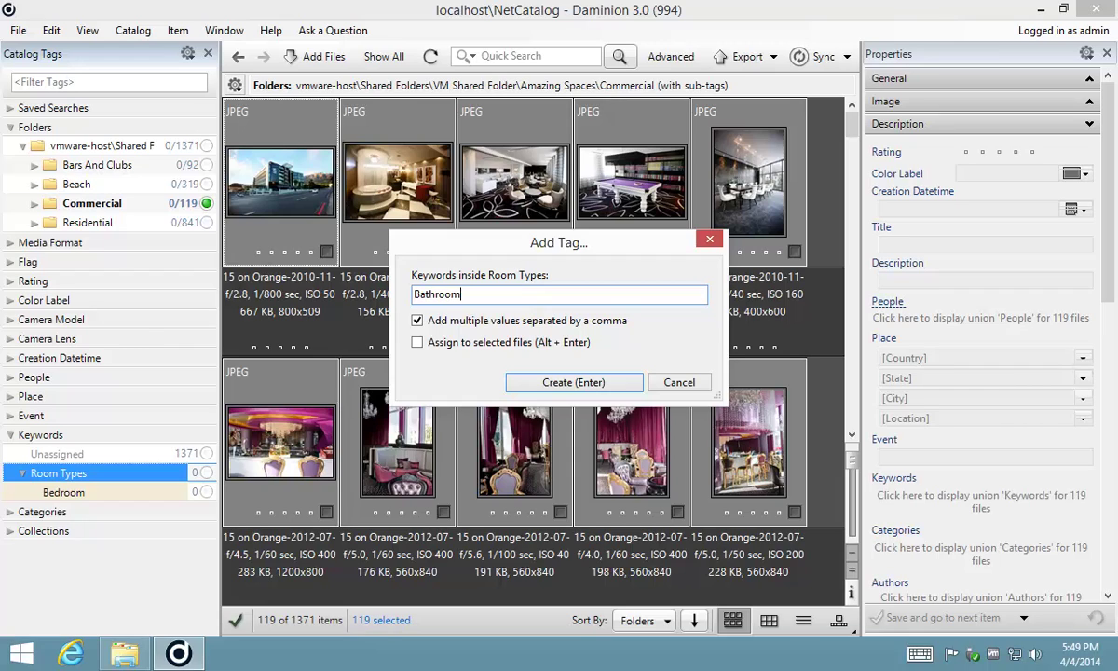
pyautogui.press('Return')
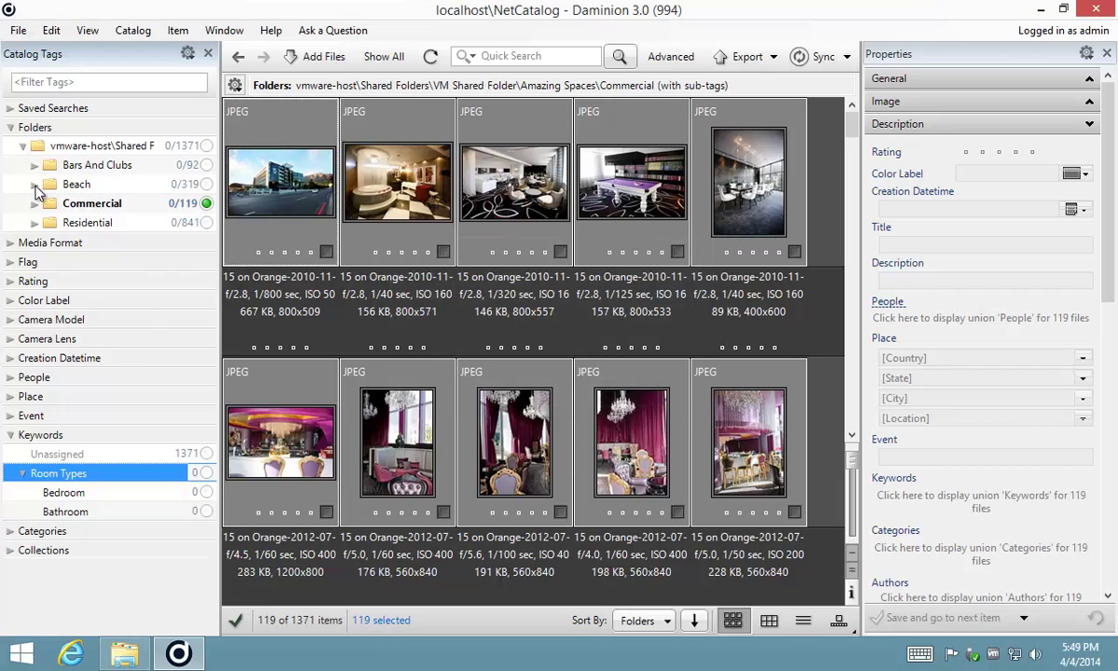
# Open the Residential > Chestnut folder to list its 109 photos and scroll the grid.
pyautogui.click(35, 223)
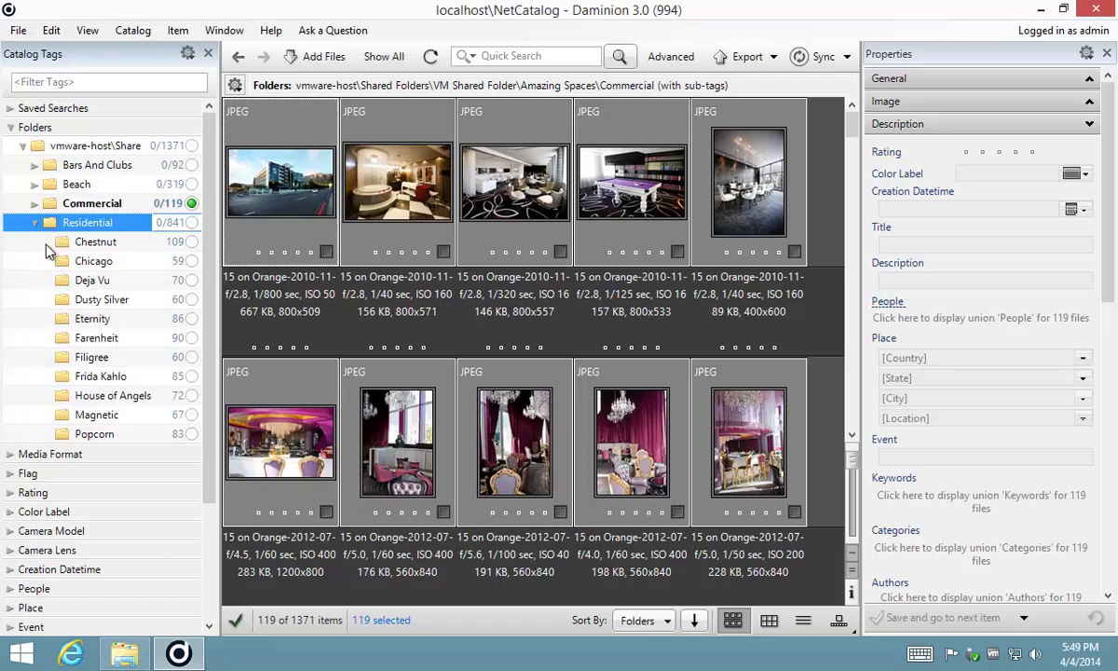
pyautogui.click(191, 242)
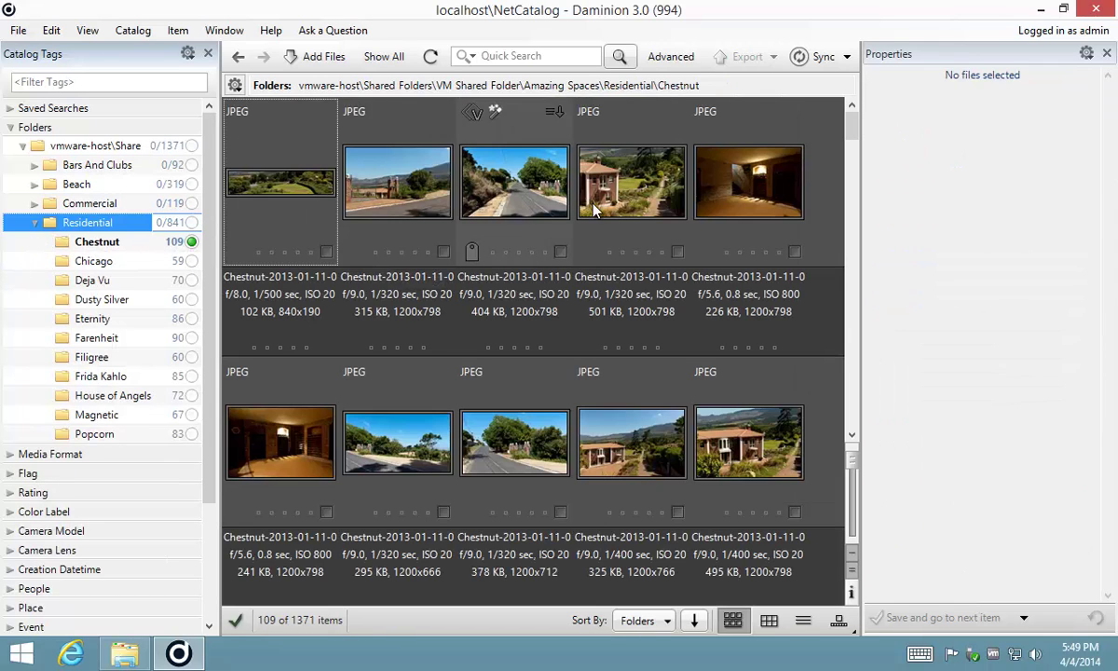
pyautogui.moveTo(854, 135); pyautogui.dragTo(854, 165)
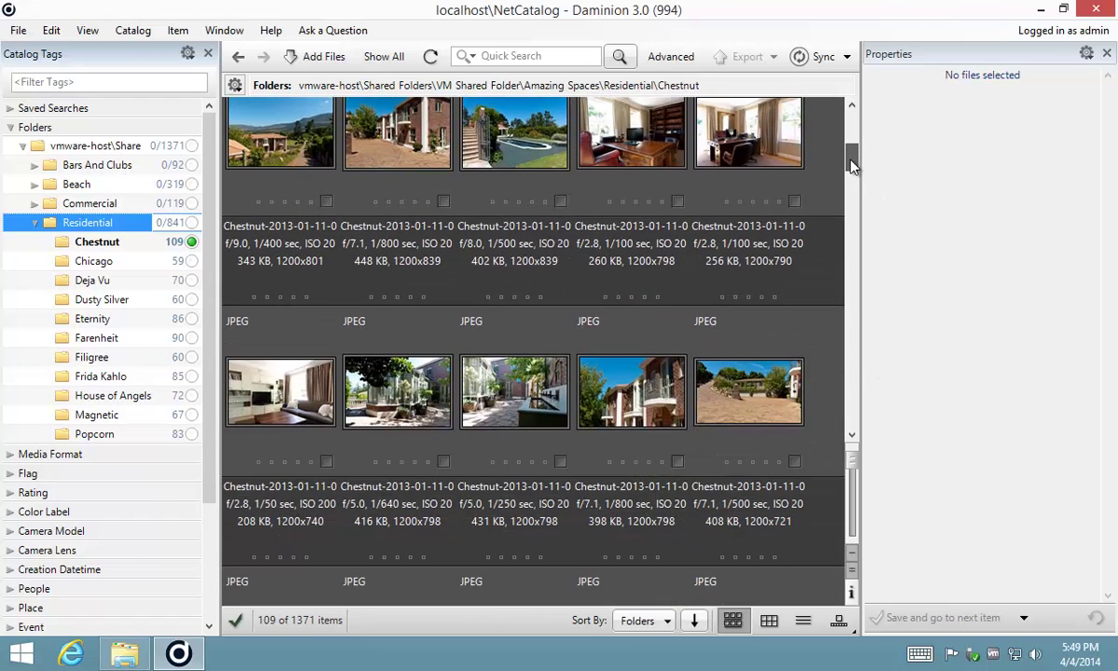
pyautogui.scroll(-8, 366, 367)
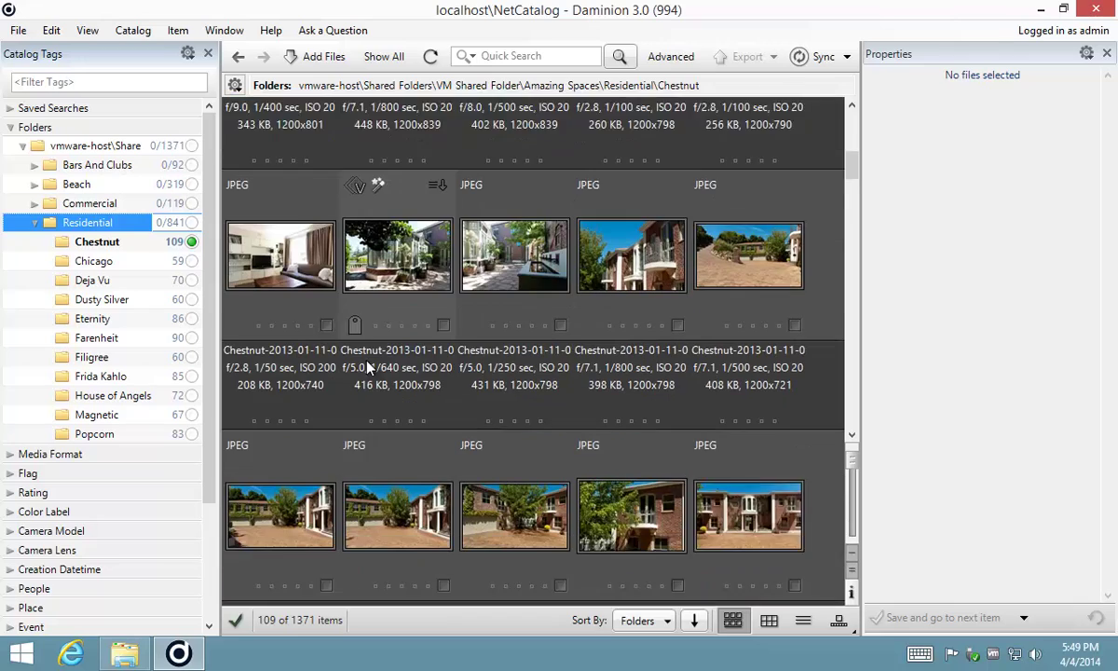
pyautogui.scroll(-8, 366, 361)
pyautogui.scroll(-8, 366, 362)
pyautogui.scroll(-8, 370, 364)
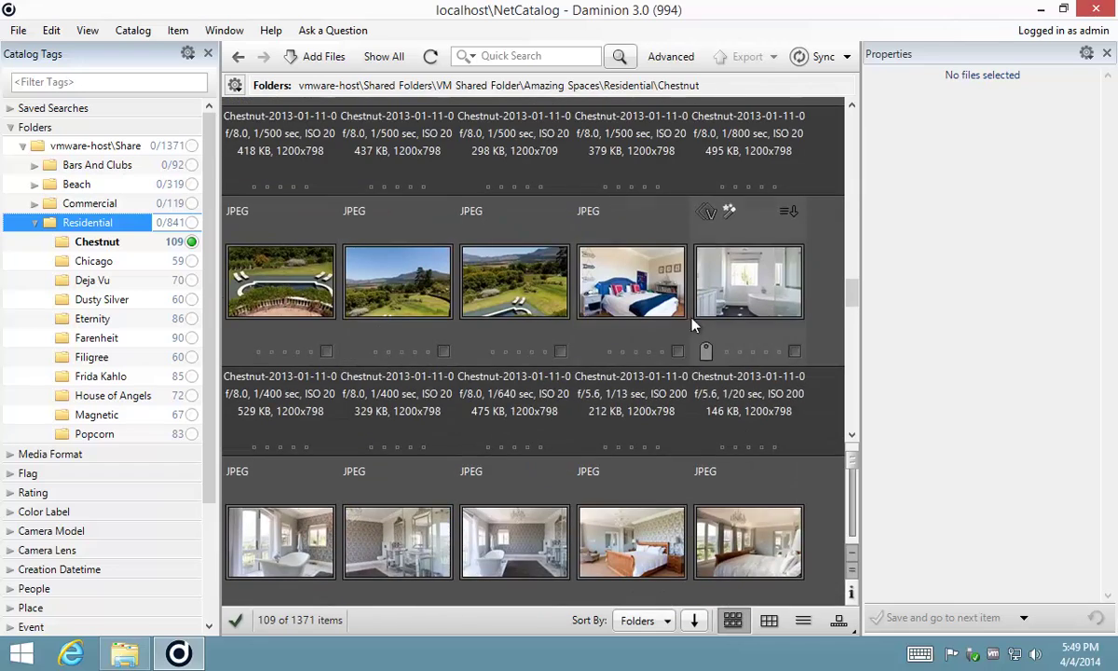
# Select the six bedroom thumbnails in the Chestnut grid.
pyautogui.click(596, 264)
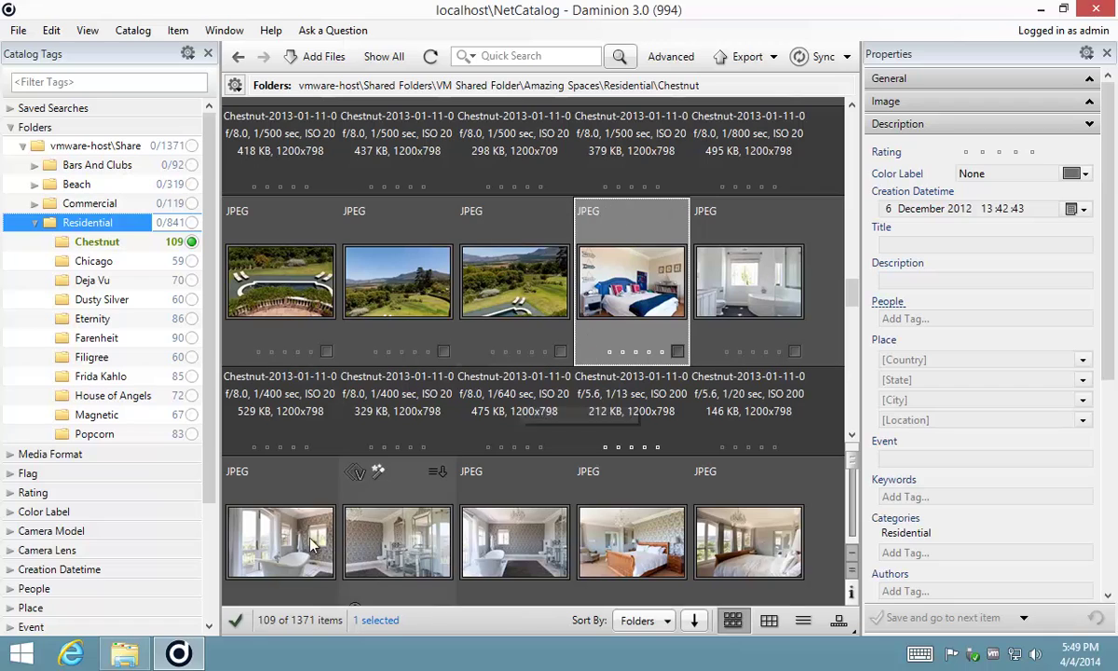
pyautogui.keyDown('ctrl'); pyautogui.click(649, 554); pyautogui.keyUp('ctrl')
pyautogui.keyDown('ctrl'); pyautogui.click(746, 543); pyautogui.keyUp('ctrl')
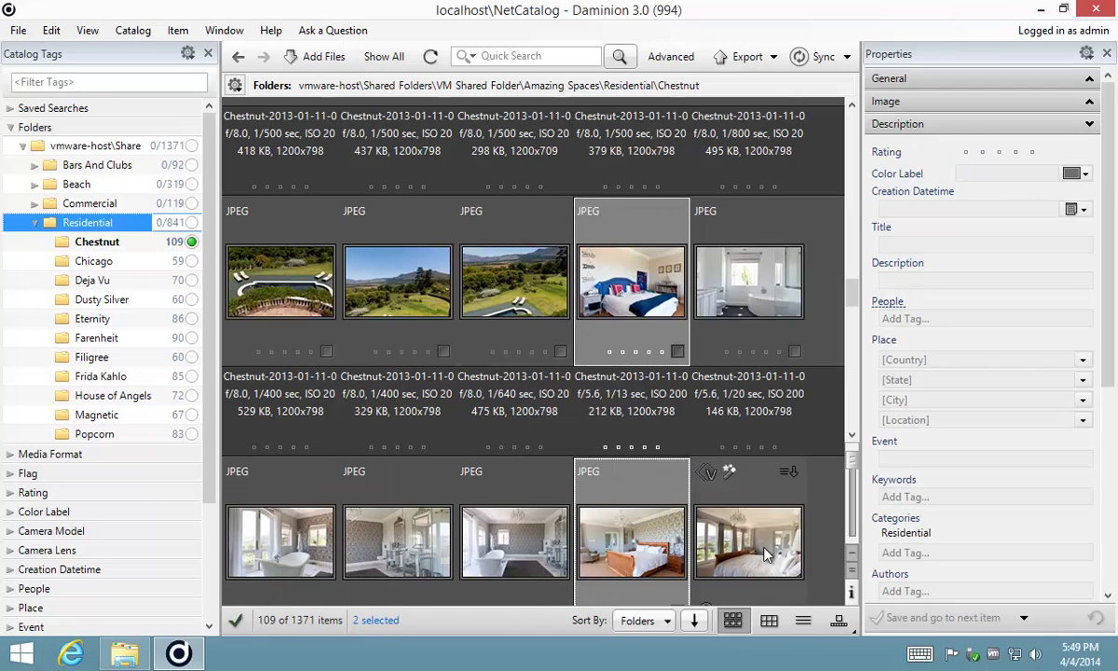
pyautogui.scroll(-5, 625, 444)
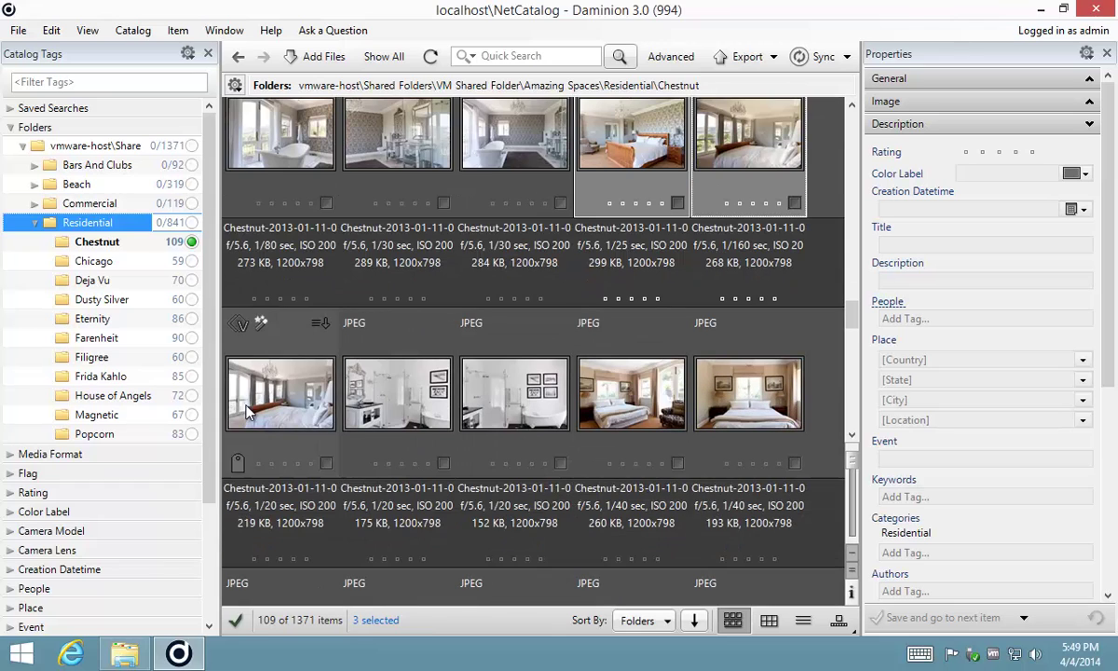
pyautogui.keyDown('ctrl'); pyautogui.click(278, 392); pyautogui.keyUp('ctrl')
pyautogui.keyDown('ctrl'); pyautogui.click(620, 402); pyautogui.keyUp('ctrl')
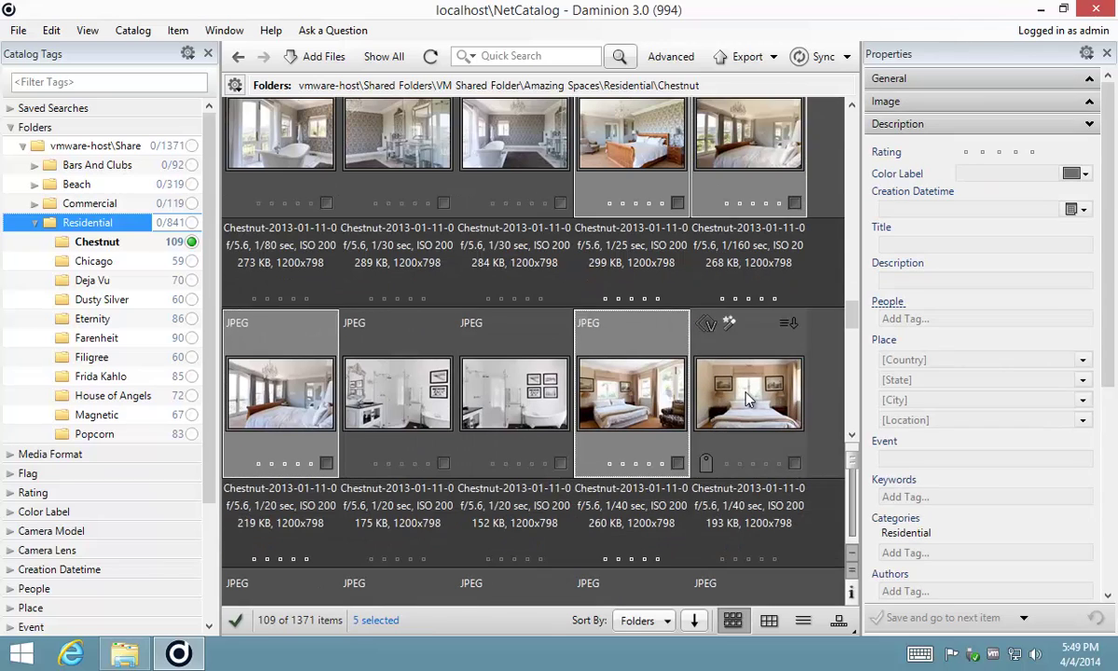
pyautogui.keyDown('ctrl'); pyautogui.click(741, 396); pyautogui.keyUp('ctrl')
# Scroll through the rest of the Chestnut grid to check for more bedroom shots.
pyautogui.scroll(-4, 382, 419)
pyautogui.scroll(-2, 382, 419)
pyautogui.scroll(-5, 343, 415)
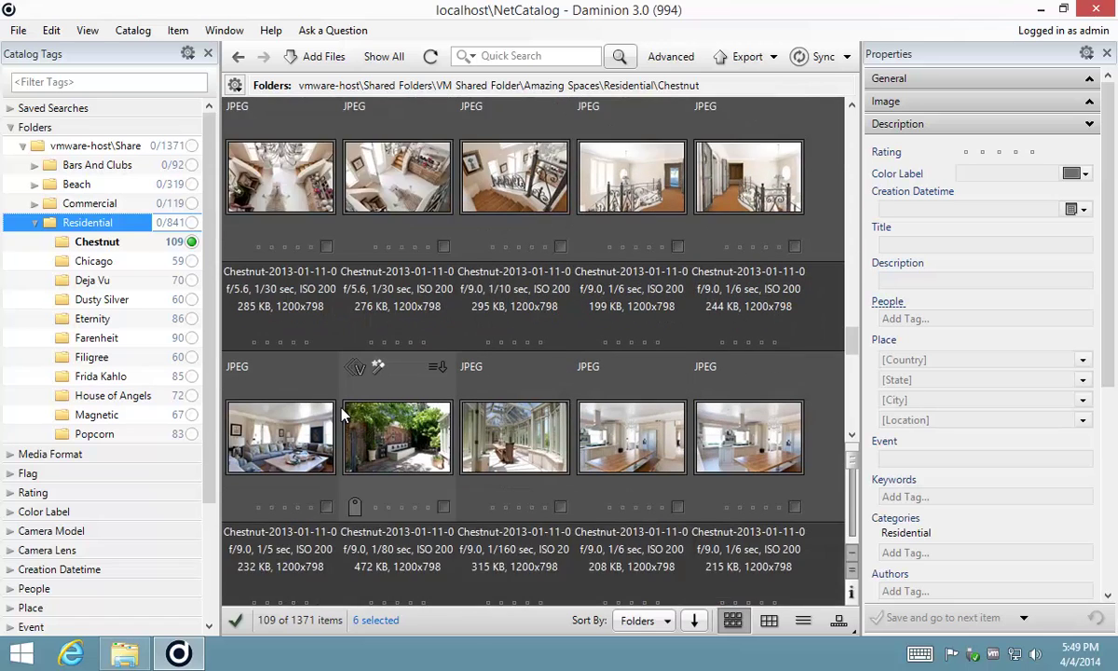
pyautogui.scroll(-5, 342, 415)
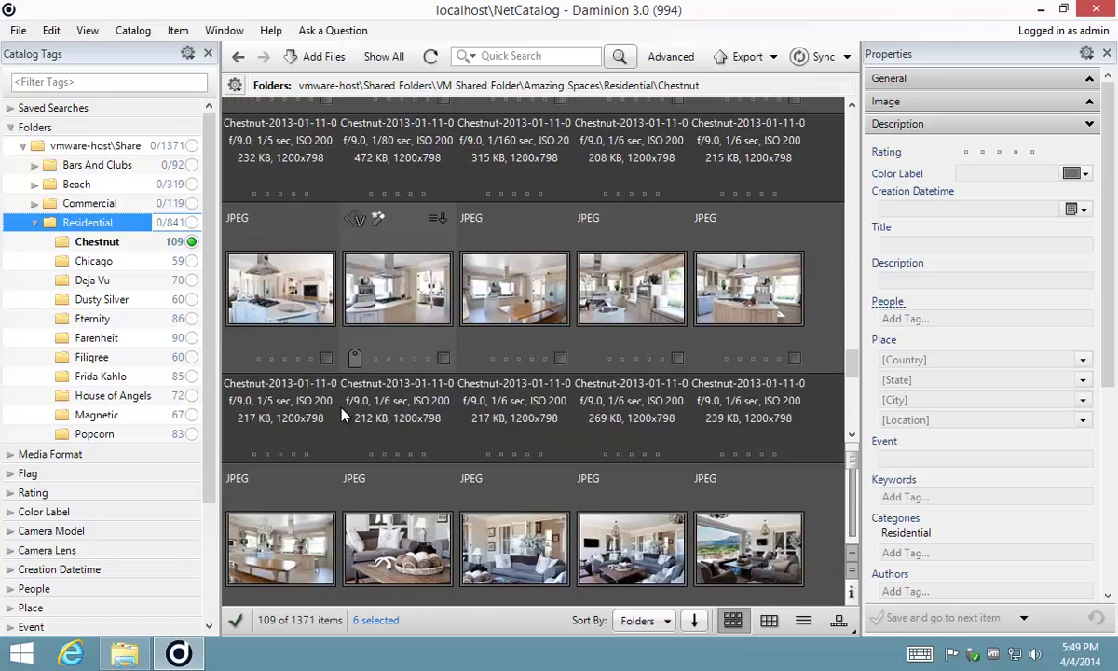
pyautogui.scroll(-3, 401, 410)
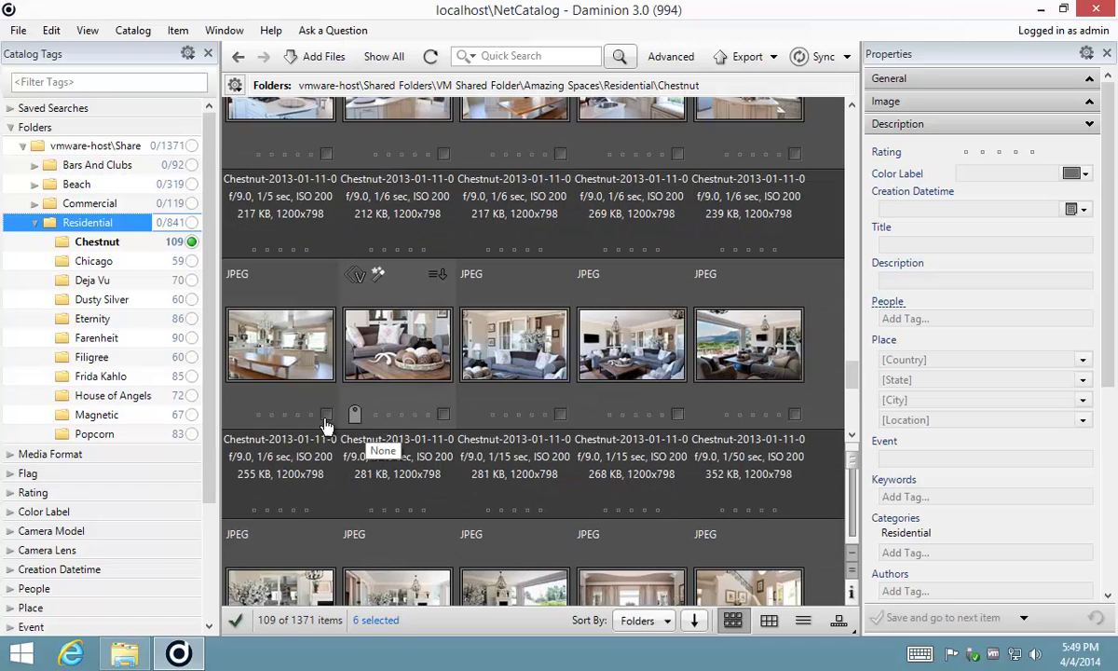
pyautogui.scroll(-5, 312, 406)
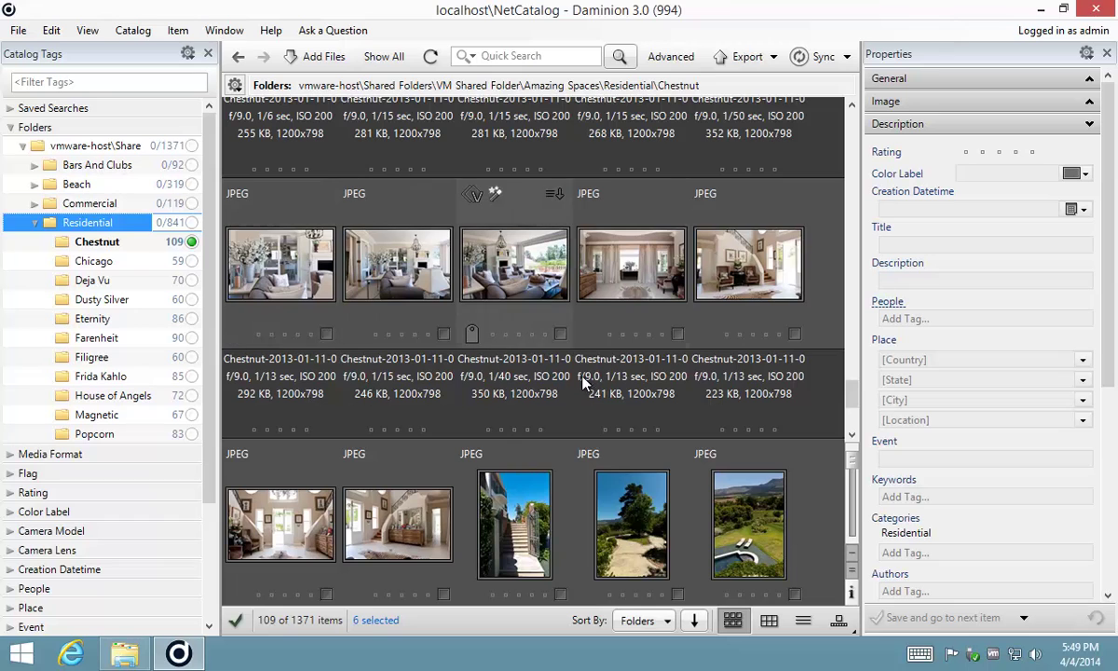
pyautogui.scroll(-3, 405, 433)
pyautogui.scroll(-3, 405, 434)
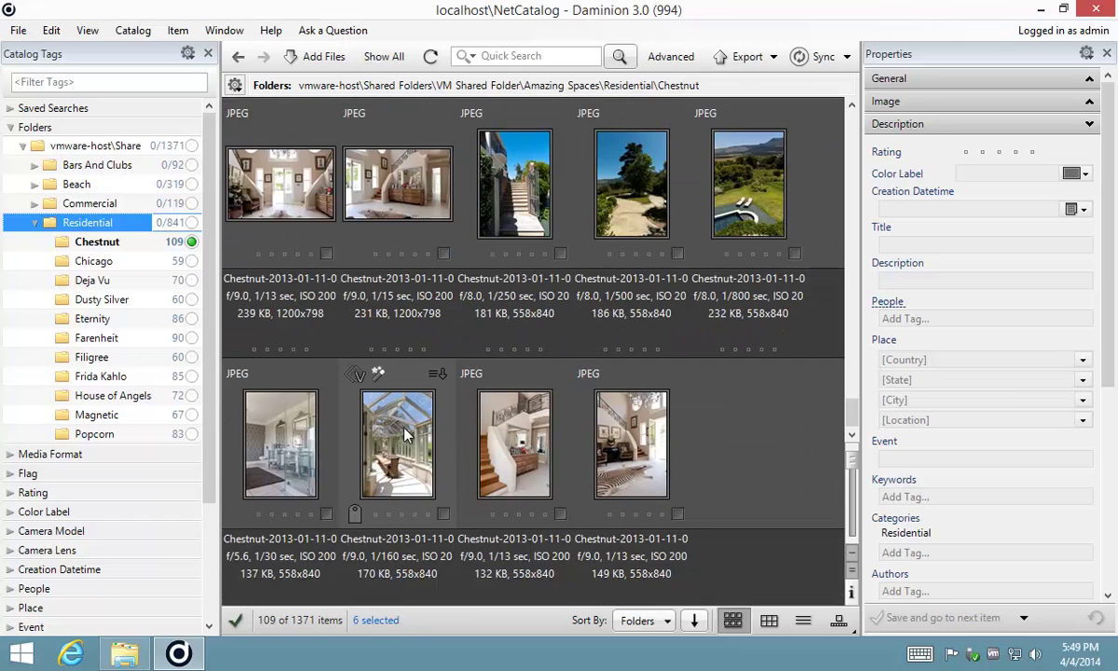
pyautogui.scroll(-1, 405, 435)
pyautogui.scroll(10, 402, 424)
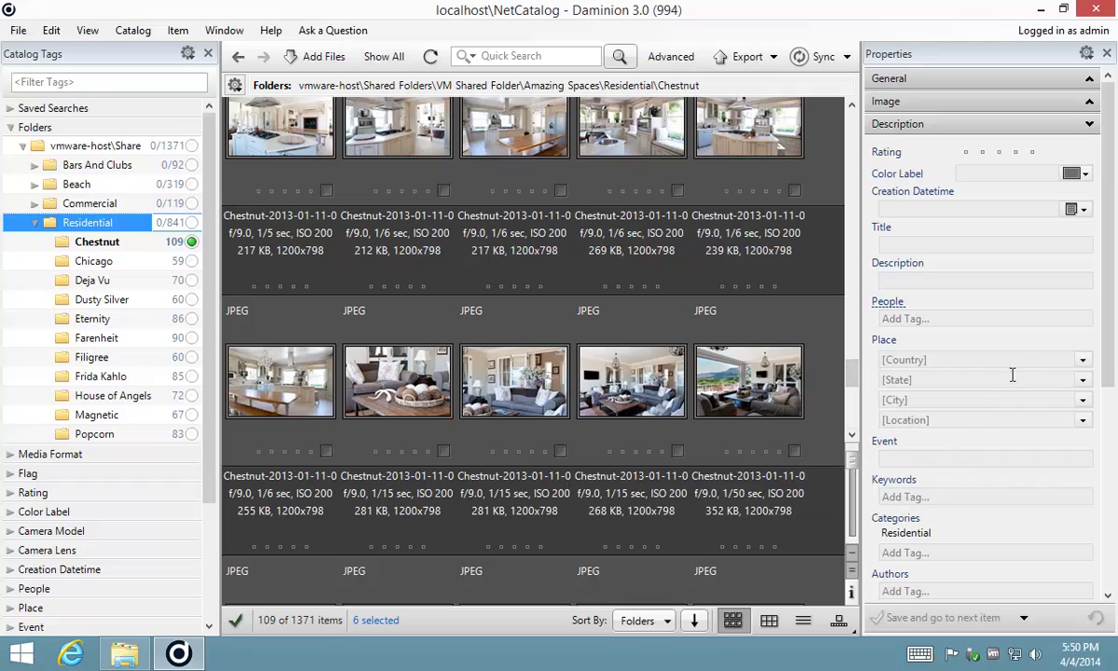
# Add the Bedroom keyword to the six selected photos via the 'bed' autocomplete.
pyautogui.click(928, 497)
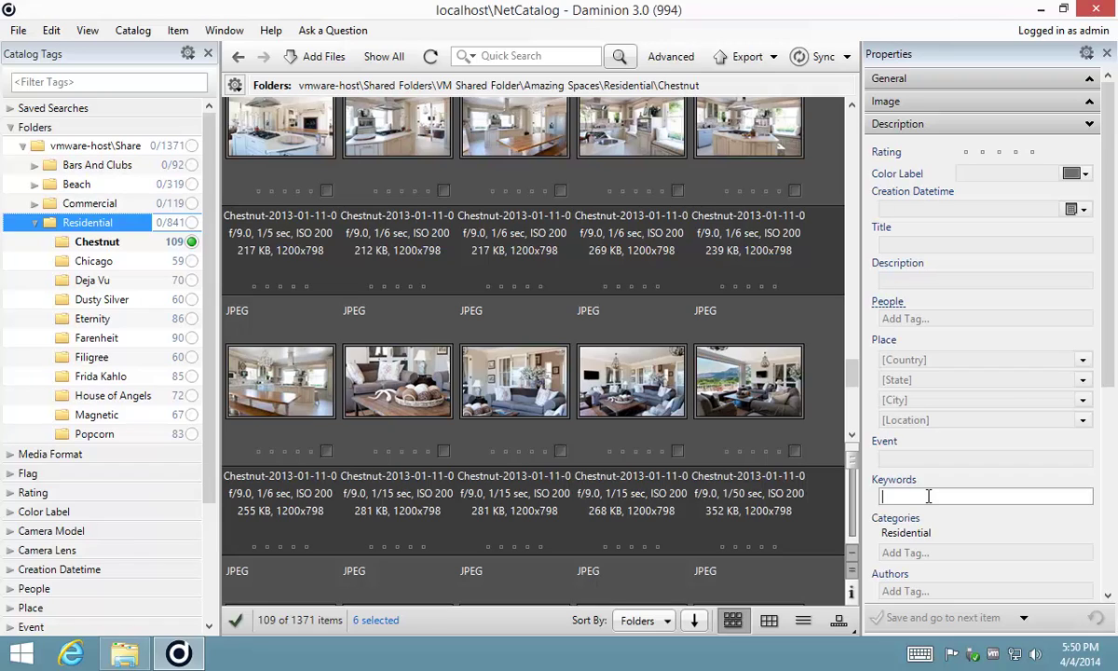
pyautogui.write('bed')
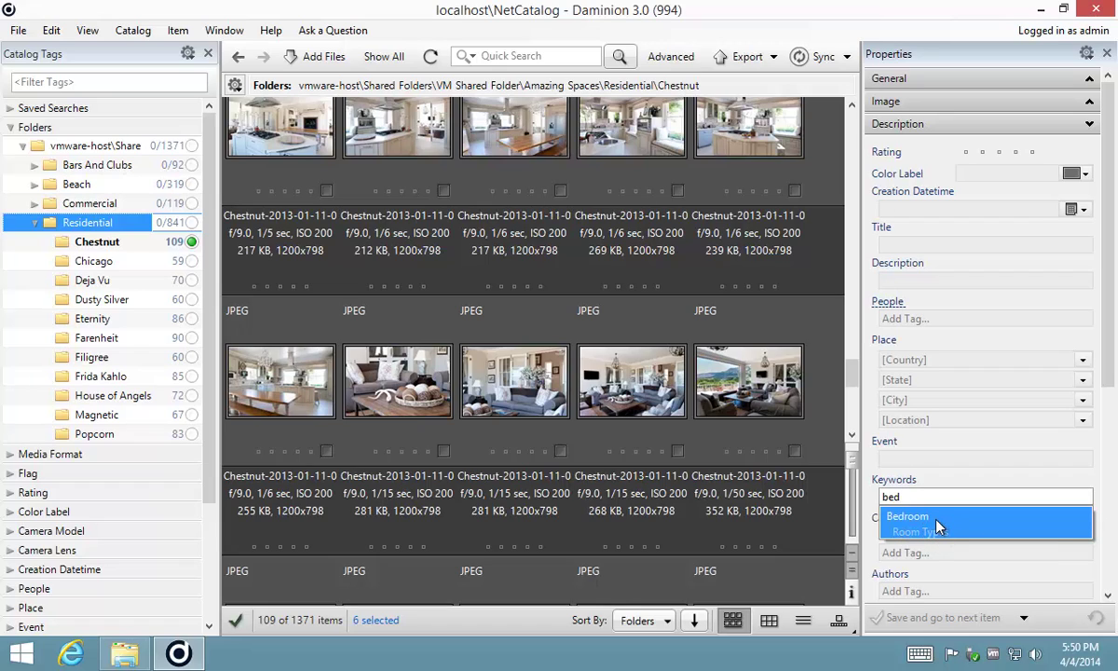
pyautogui.click(938, 525)
pyautogui.moveTo(912, 501)
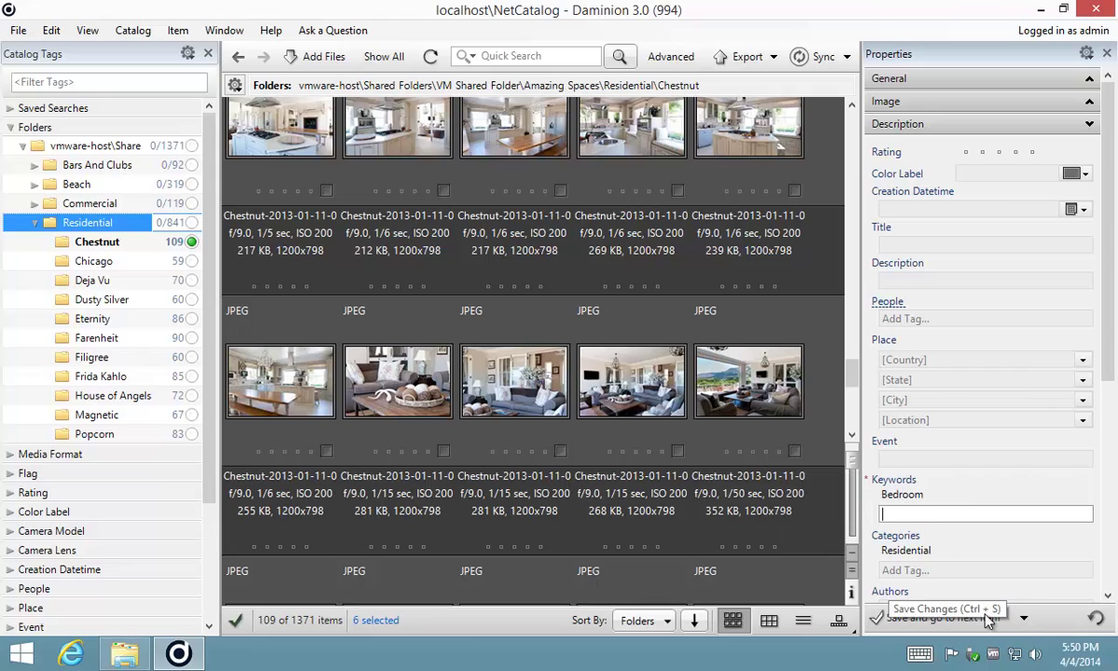
# Toggle the advance-to-next-item save option off and back on, then save the Bedroom keyword.
pyautogui.click(1024, 620)
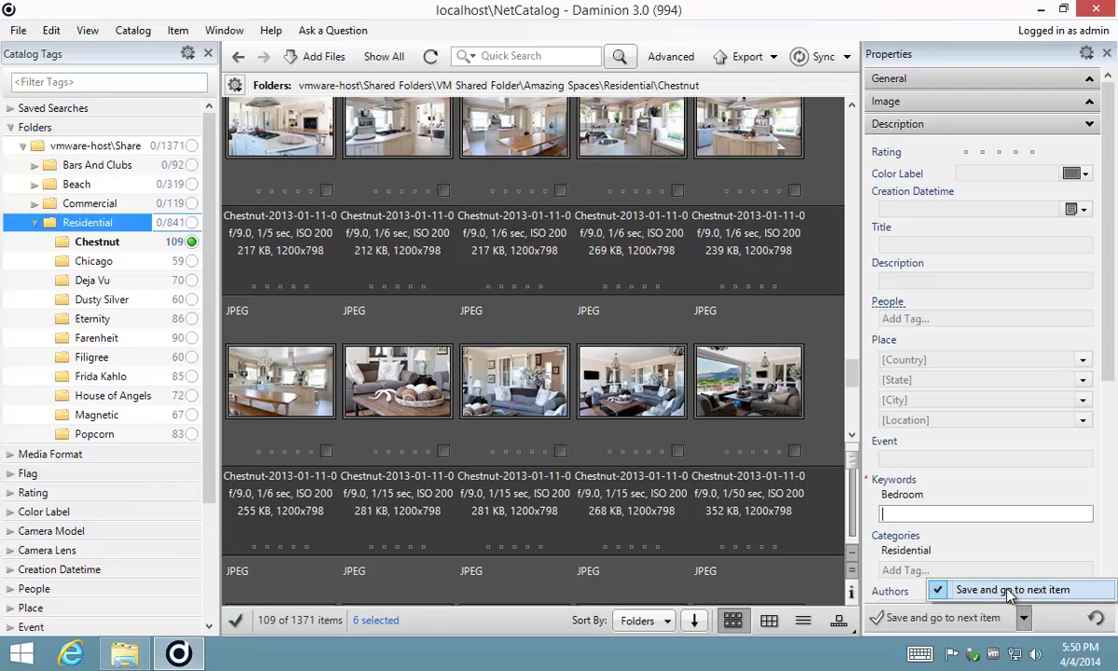
pyautogui.click(1008, 591)
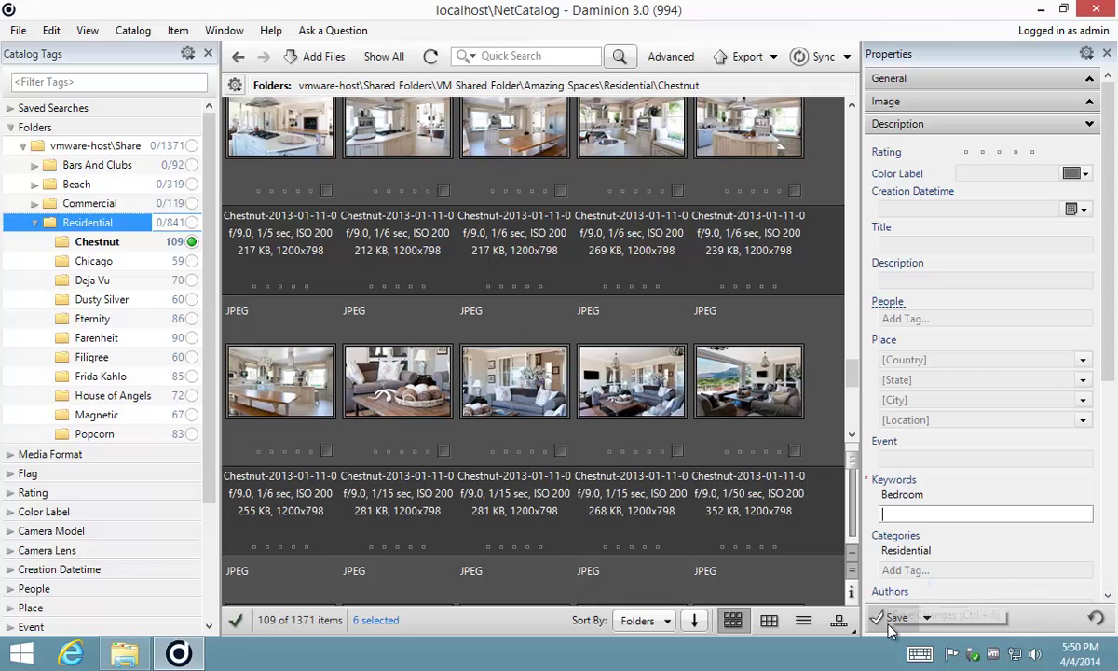
pyautogui.click(927, 618)
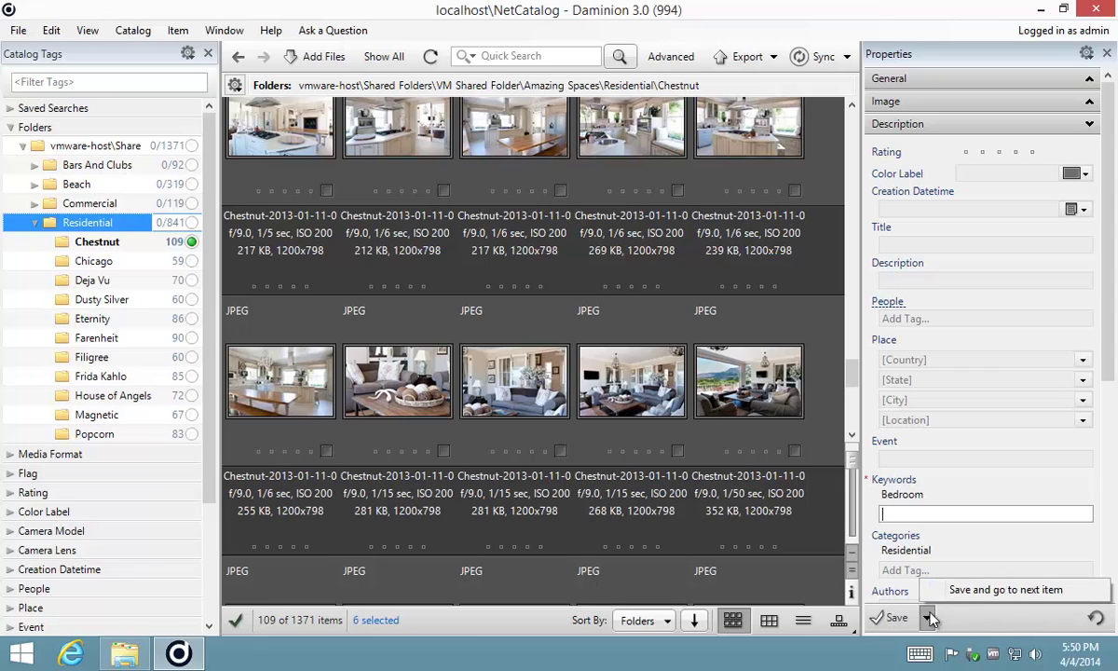
pyautogui.click(978, 596)
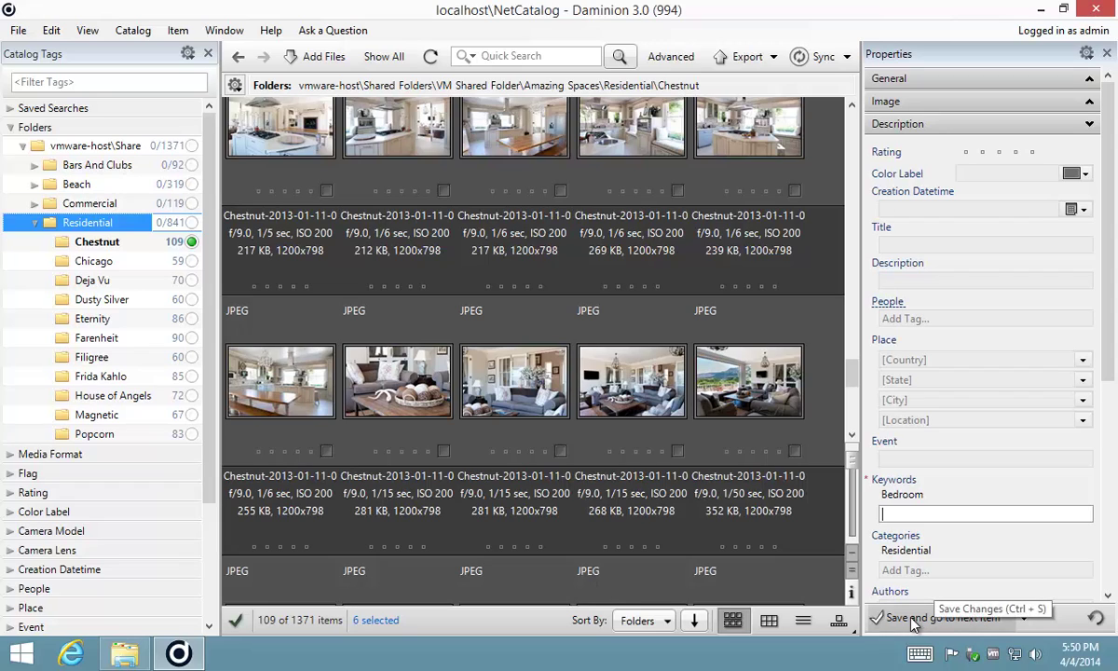
pyautogui.click(1022, 620)
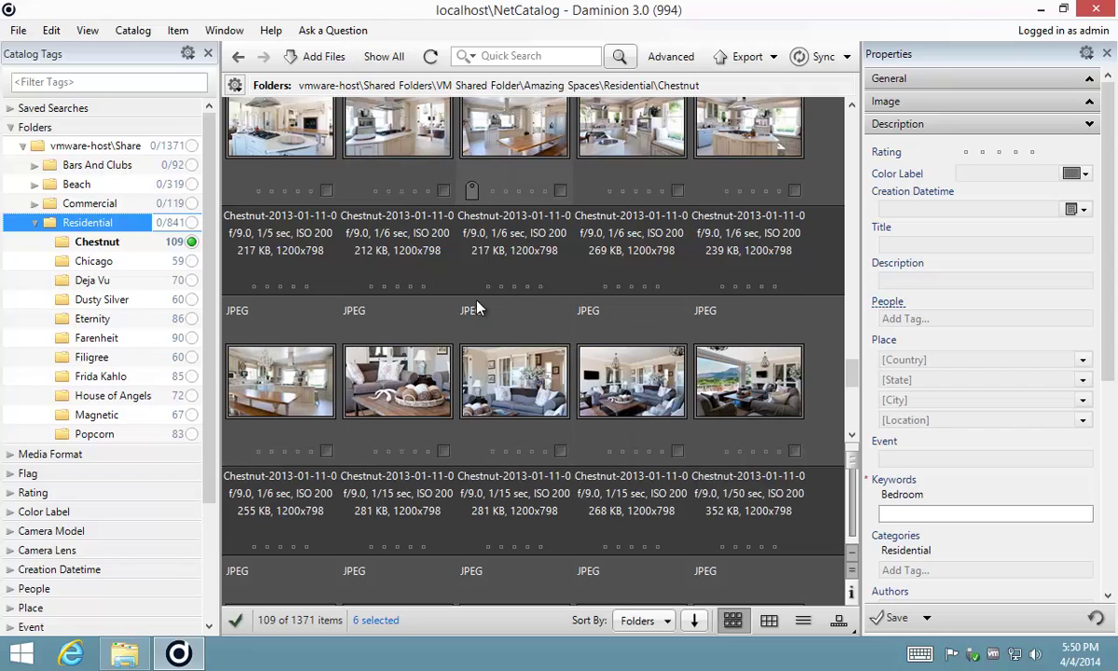
pyautogui.click(897, 619)
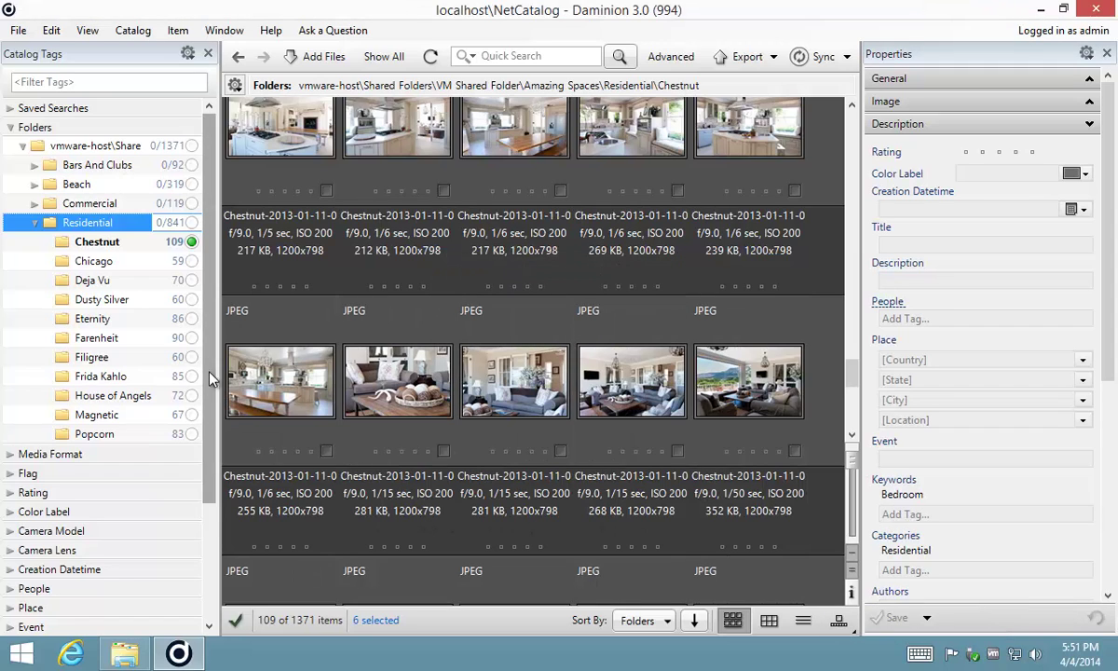
# Exclude Bedroom under Keywords > Room Types so the Chestnut view shows 103 items.
pyautogui.scroll(-3, 196, 361)
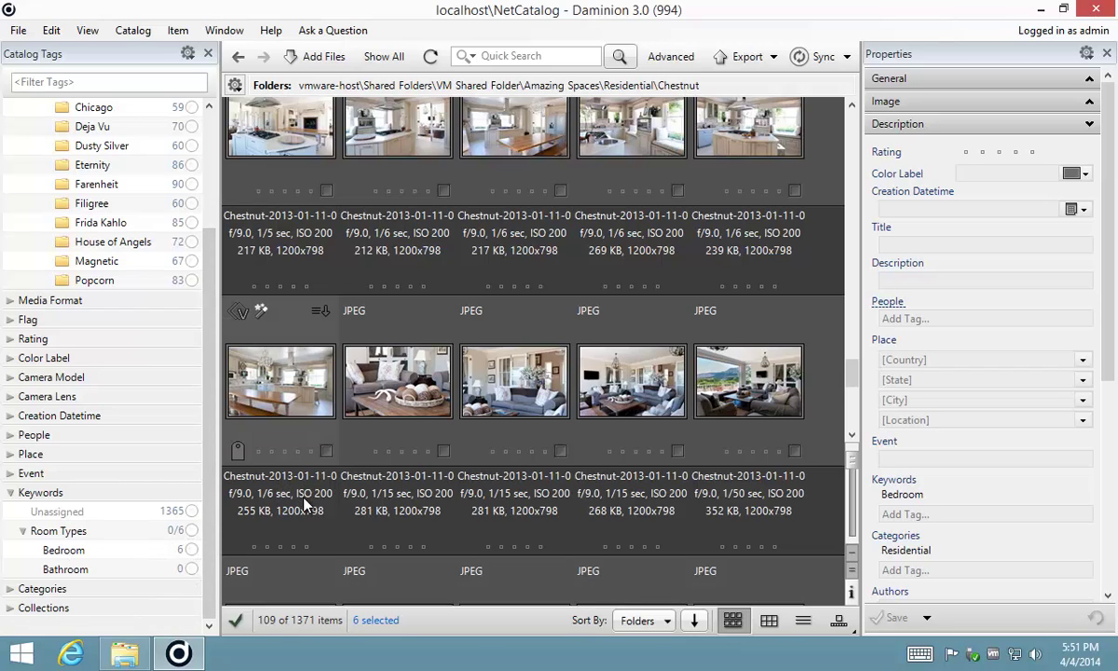
pyautogui.moveTo(213, 415)
pyautogui.mouseDown()
pyautogui.moveTo(205, 250)
pyautogui.moveTo(203, 431)
pyautogui.mouseUp()
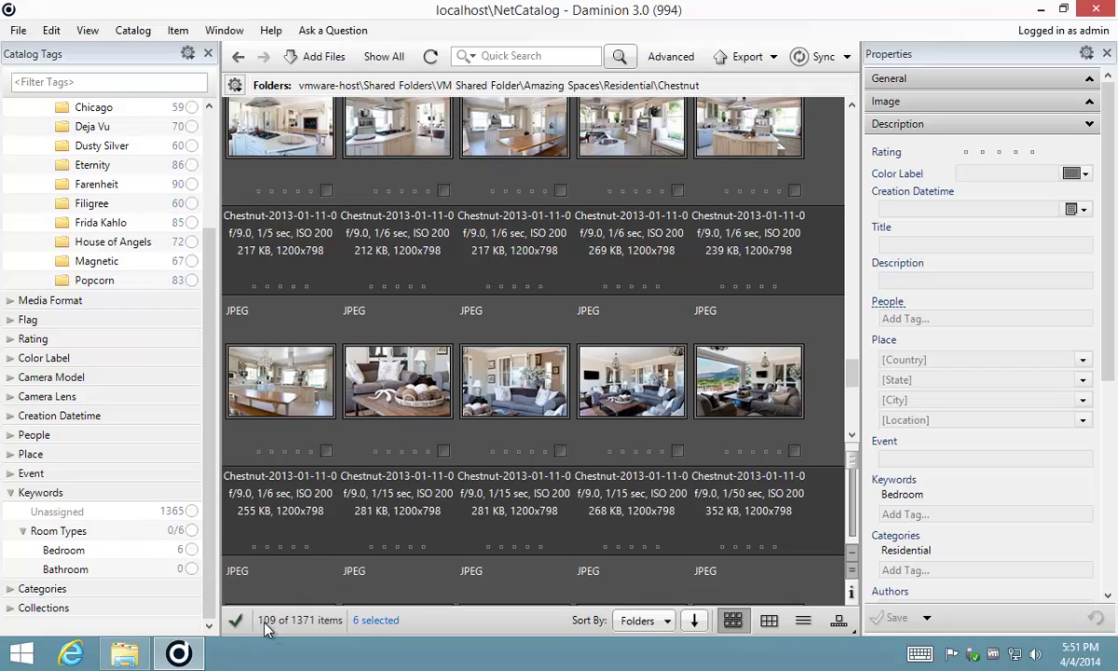
pyautogui.click(191, 551)
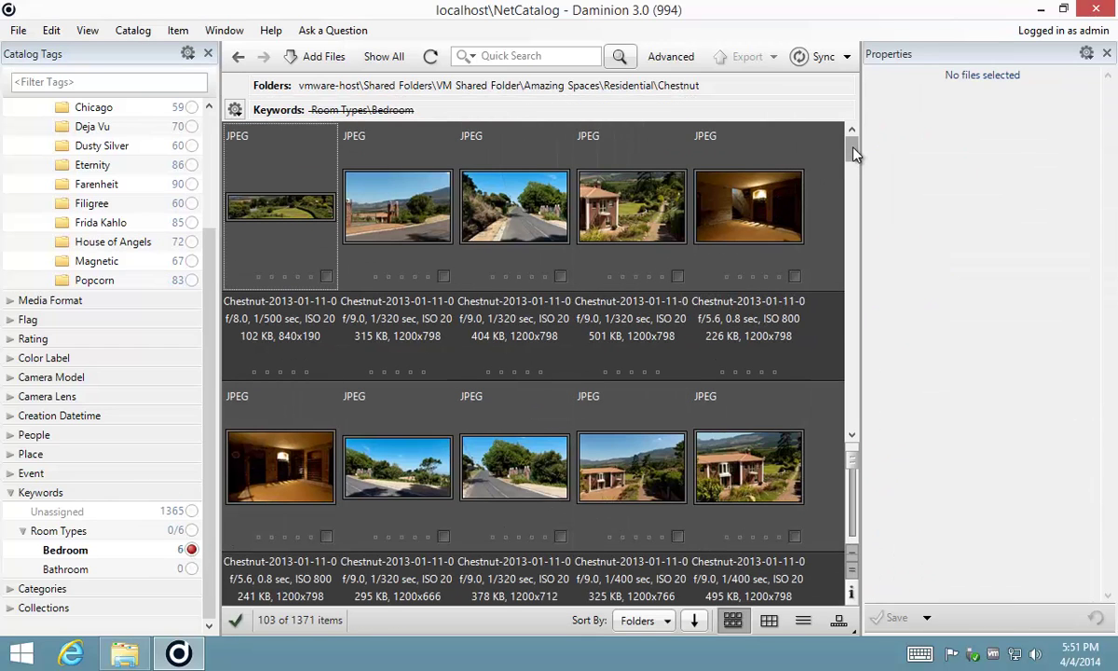
# Select a range of six bathroom photos in the Chestnut grid.
pyautogui.moveTo(856, 154); pyautogui.dragTo(848, 197)
pyautogui.scroll(-2, 438, 367)
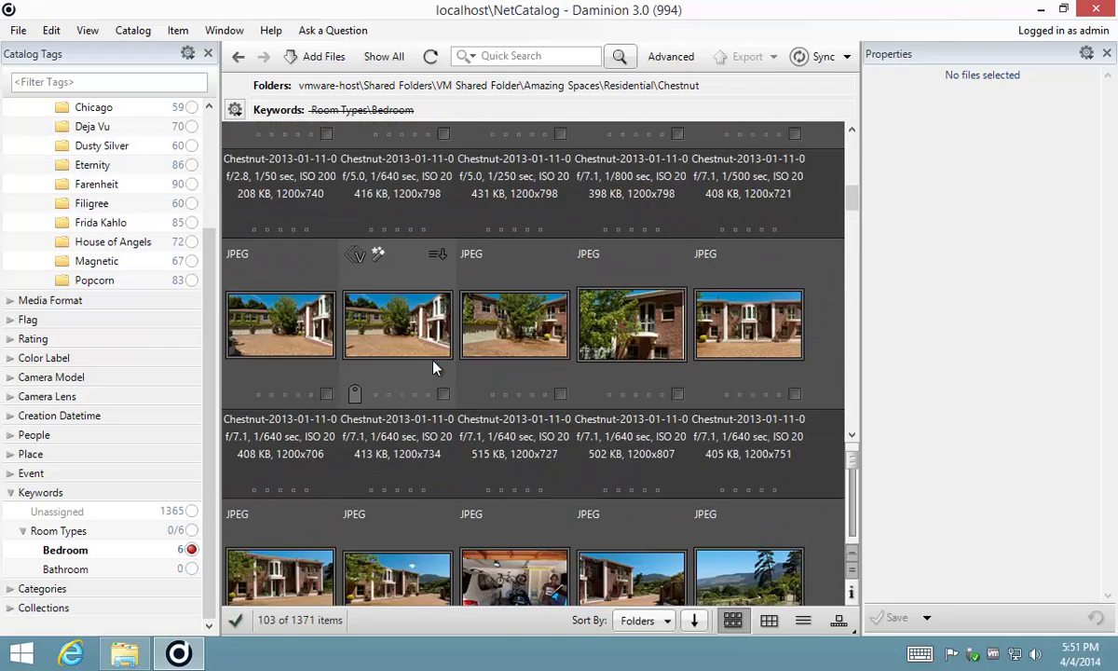
pyautogui.scroll(-3, 432, 369)
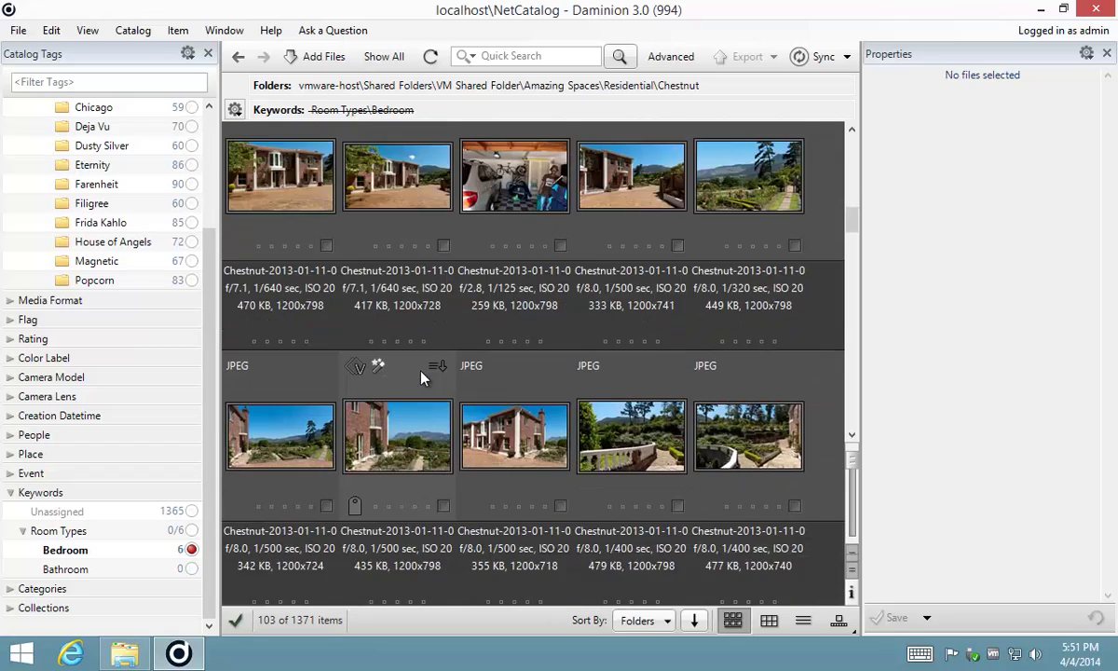
pyautogui.scroll(-5, 420, 376)
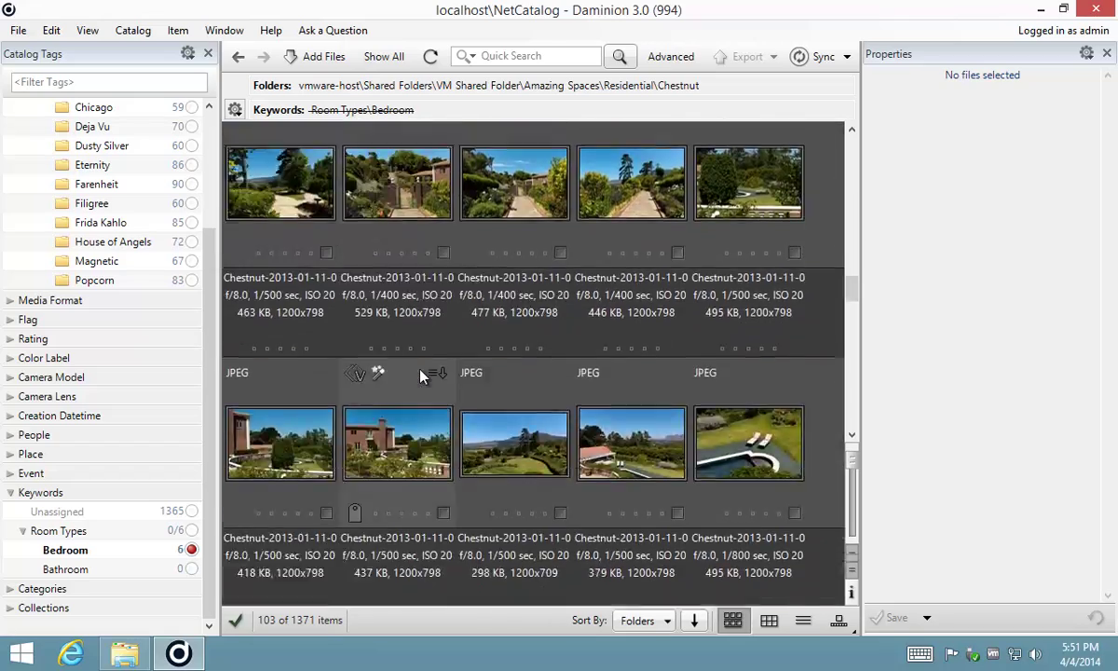
pyautogui.scroll(-3, 421, 377)
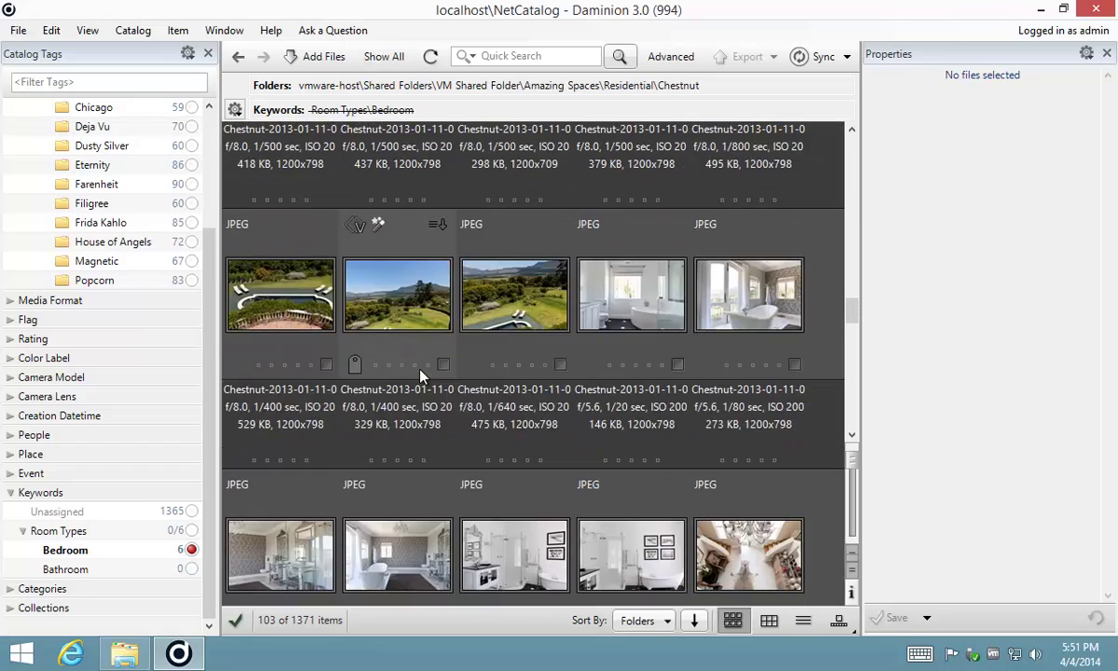
pyautogui.click(626, 292)
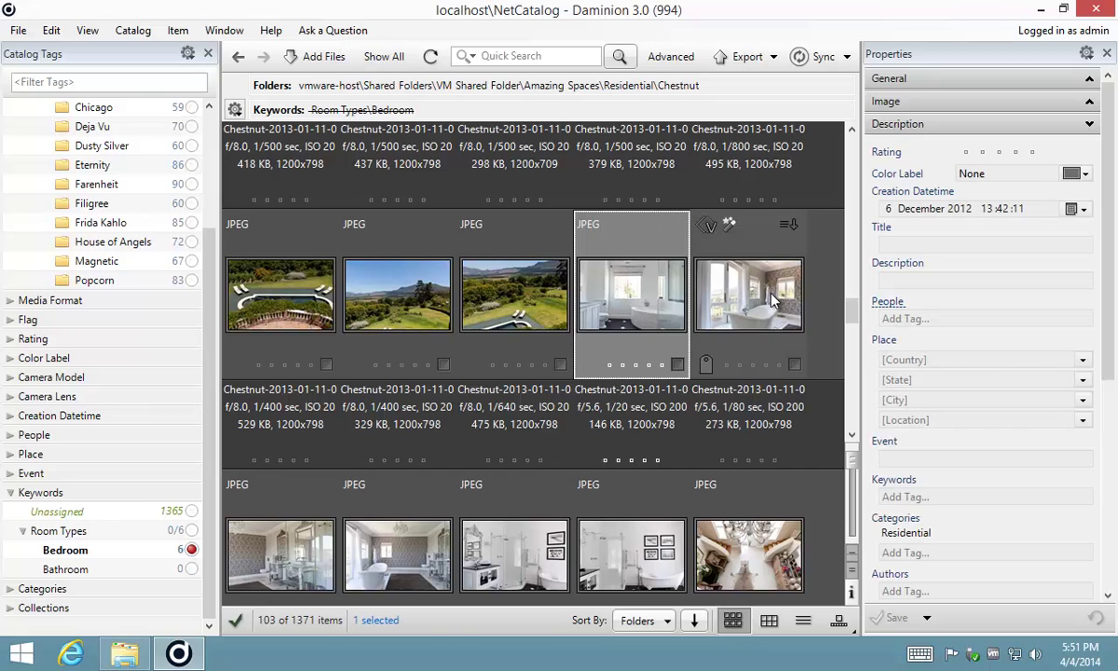
pyautogui.keyDown('shift'); pyautogui.click(650, 573); pyautogui.keyUp('shift')
# Add the seventh bathroom photo further down to the selection.
pyautogui.scroll(-2, 561, 526)
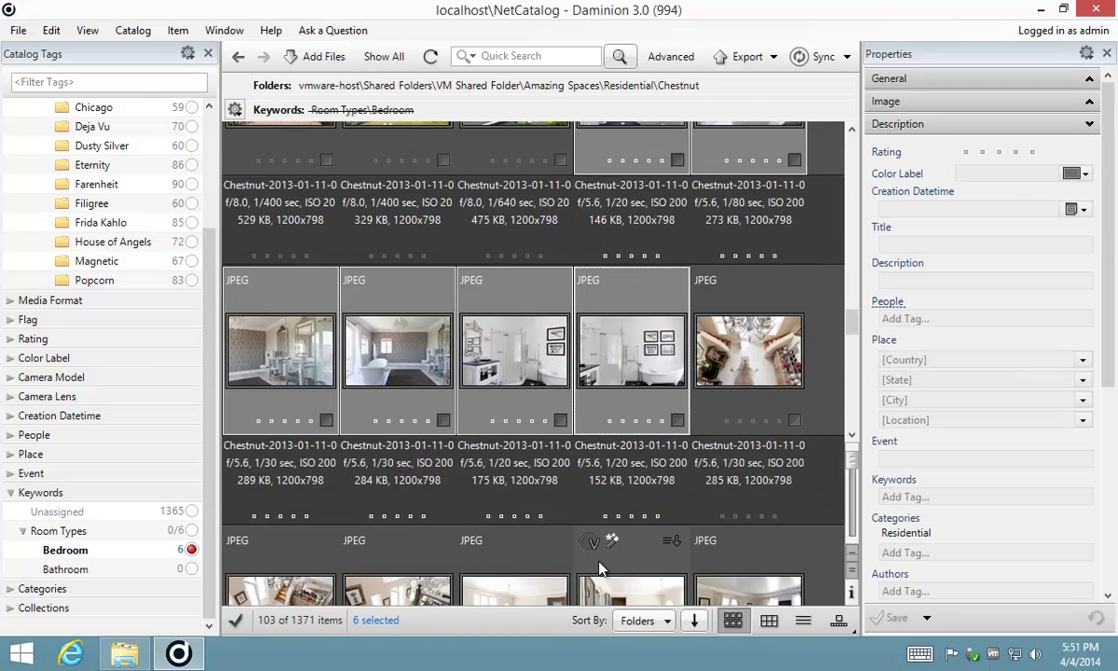
pyautogui.scroll(-3, 599, 568)
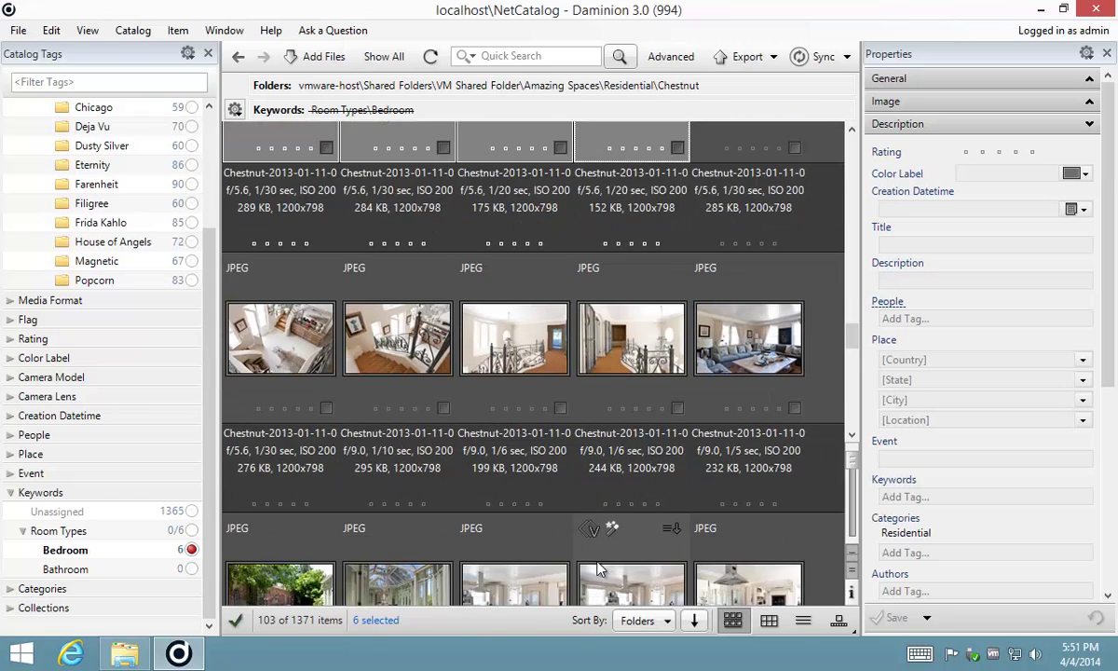
pyautogui.scroll(-3, 599, 568)
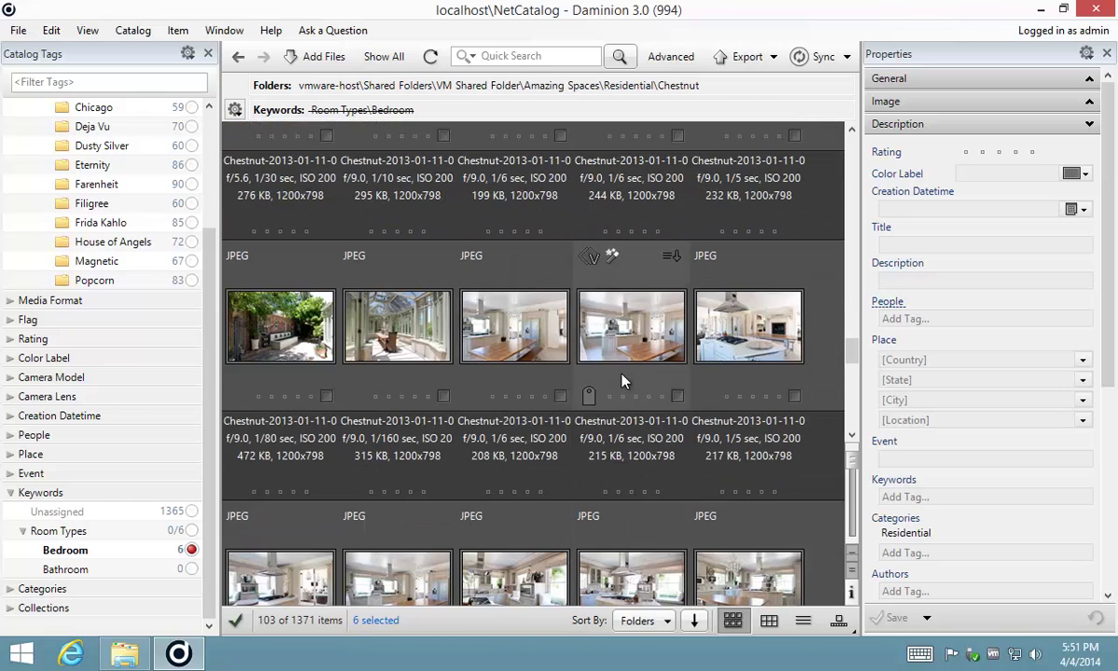
pyautogui.scroll(-3, 456, 486)
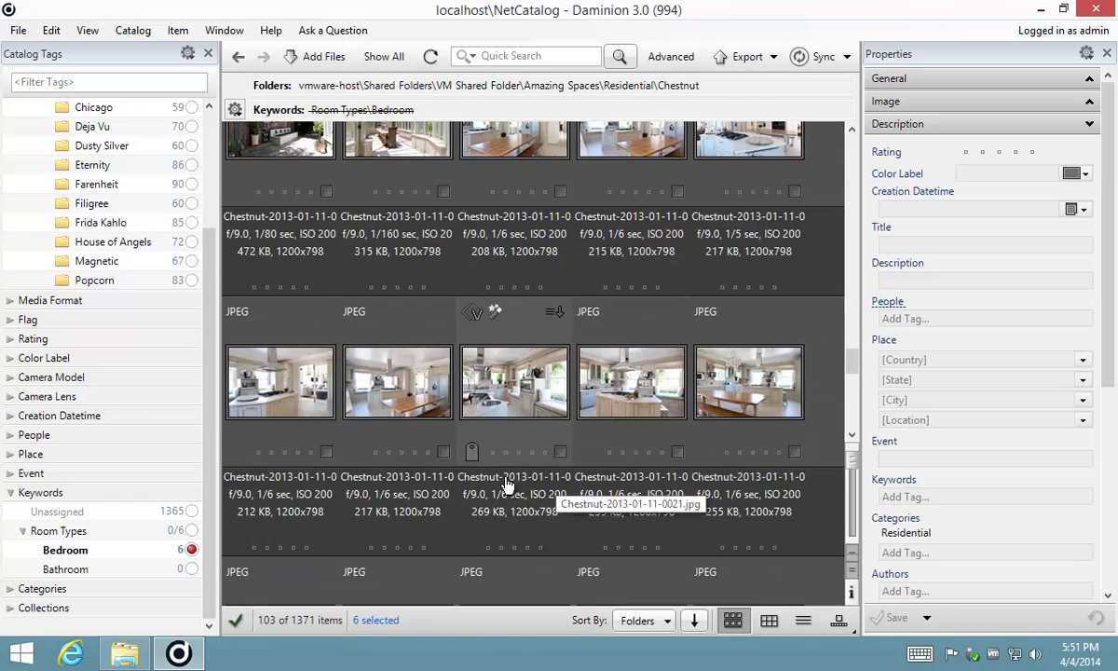
pyautogui.scroll(-3, 501, 485)
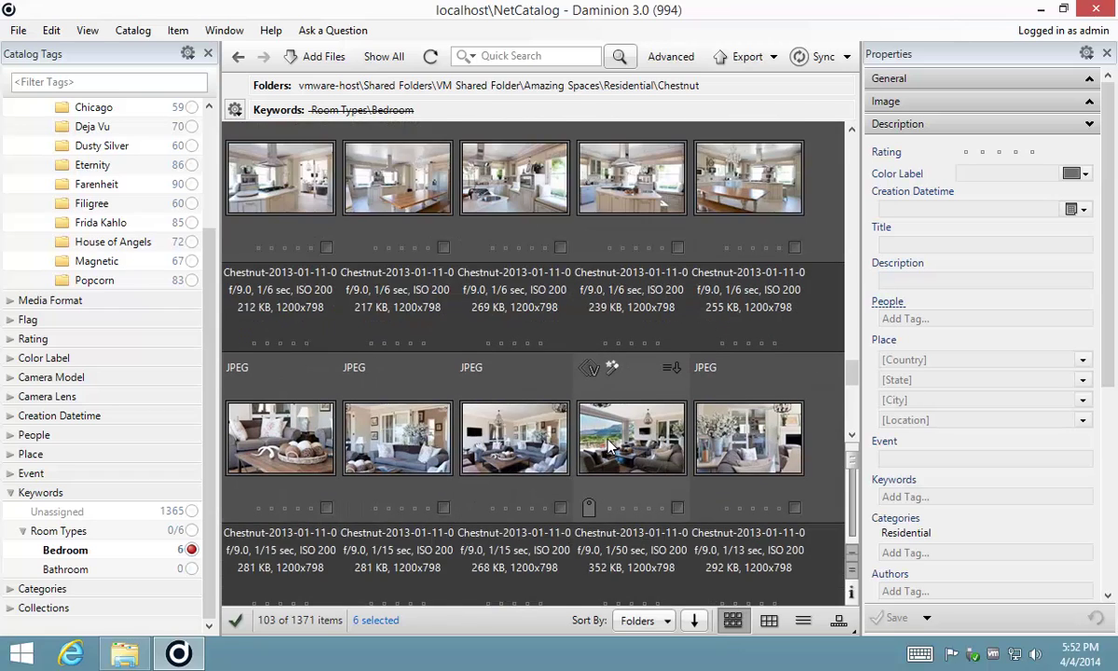
pyautogui.scroll(-5, 626, 450)
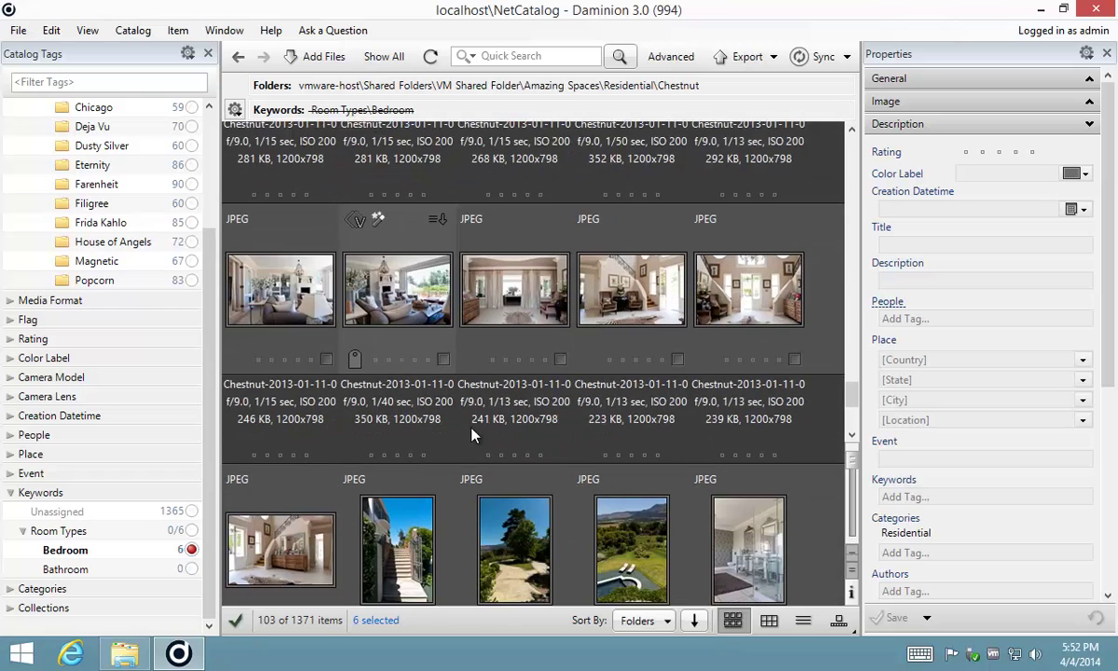
pyautogui.scroll(-3, 480, 433)
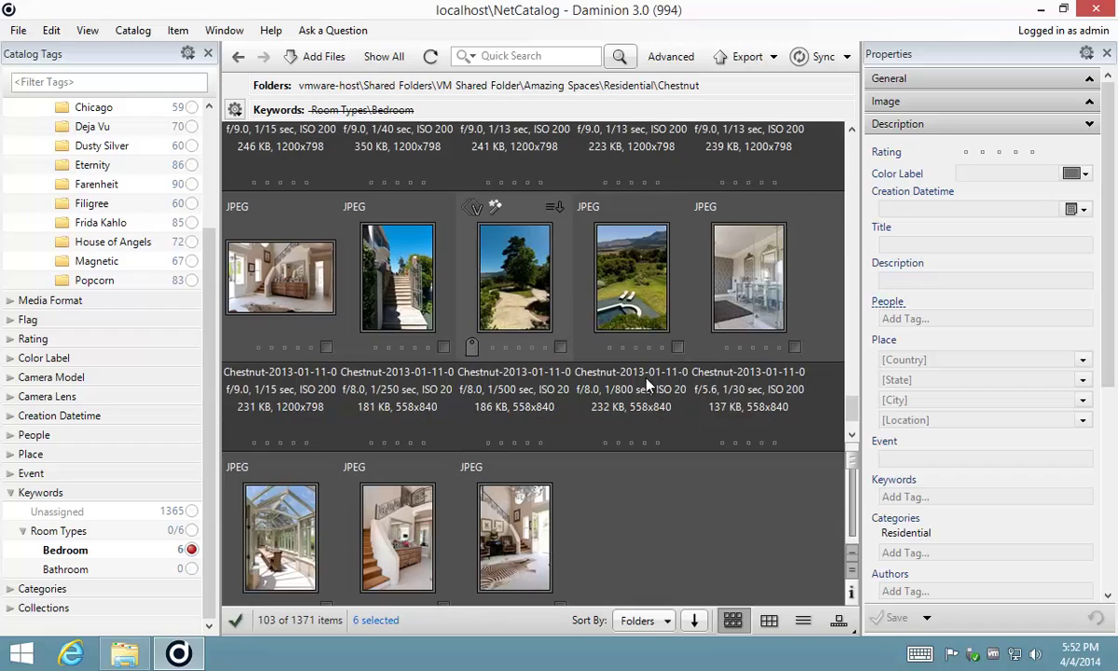
pyautogui.keyDown('ctrl'); pyautogui.click(744, 304); pyautogui.keyUp('ctrl')
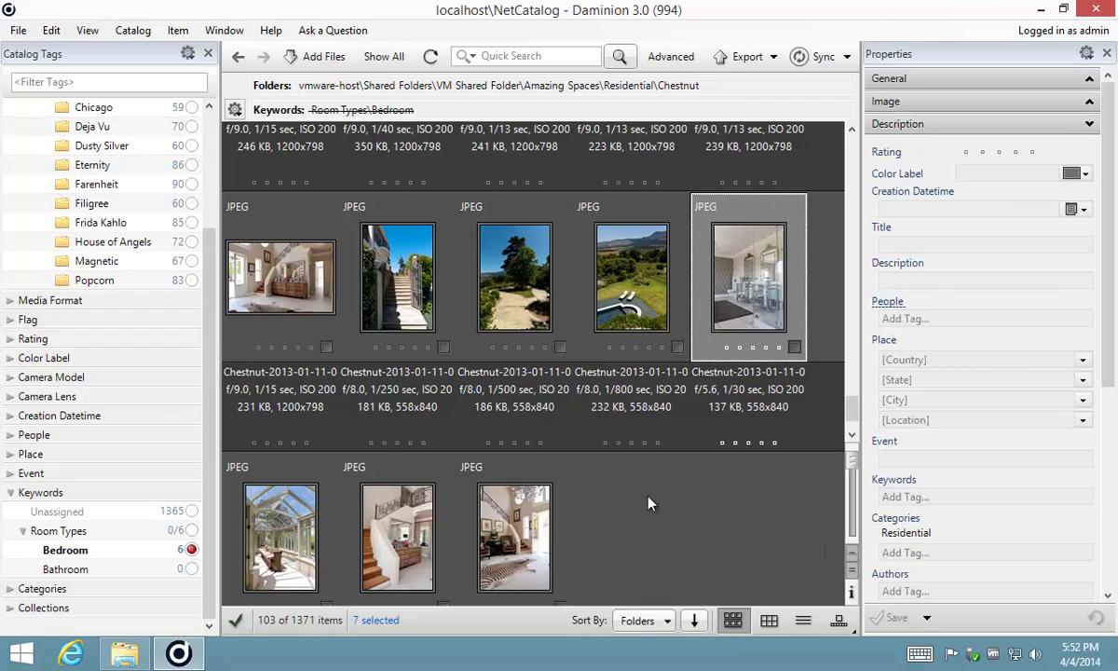
# Save the Bathroom keyword on the seven photos, then exclude Bathroom images, leaving 96 items.
pyautogui.click(927, 497)
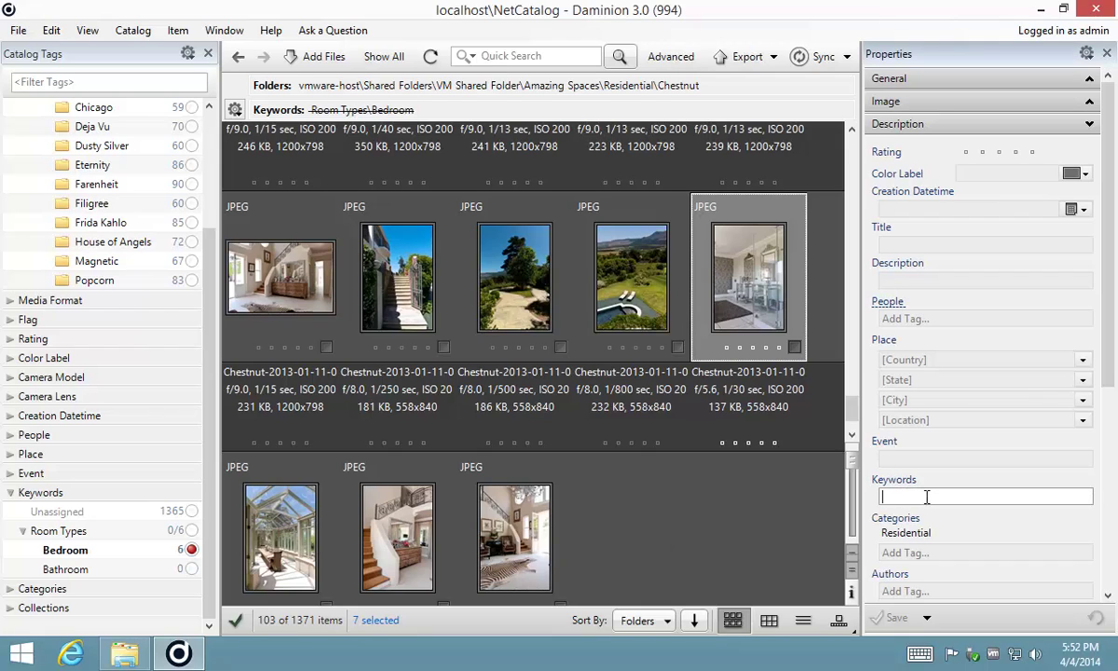
pyautogui.write('bathr')
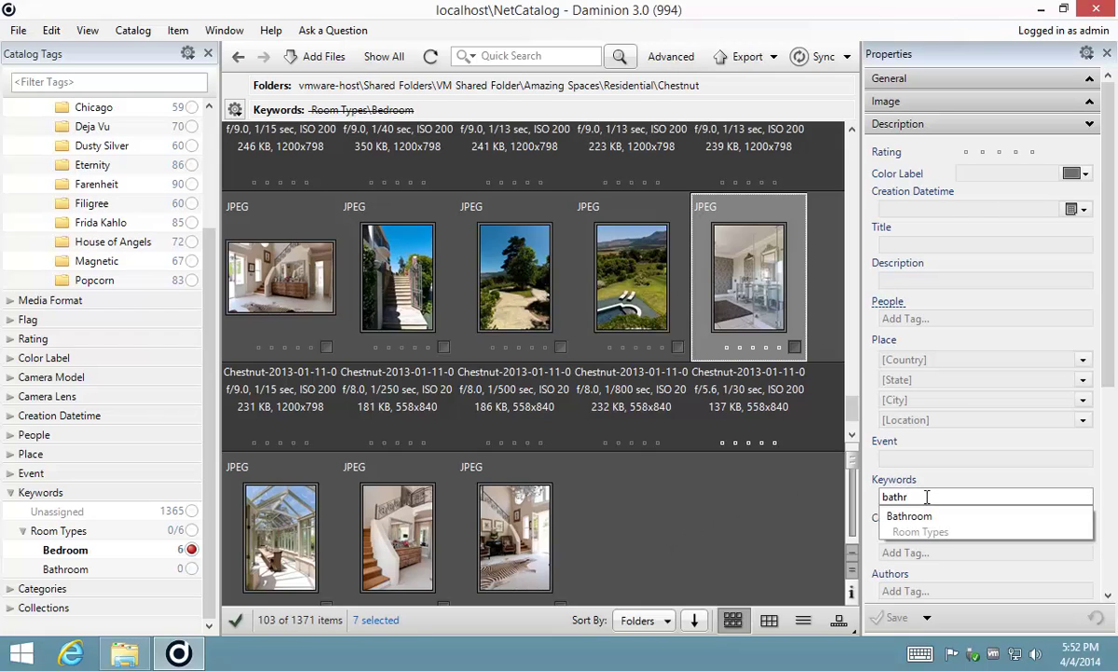
pyautogui.click(925, 518)
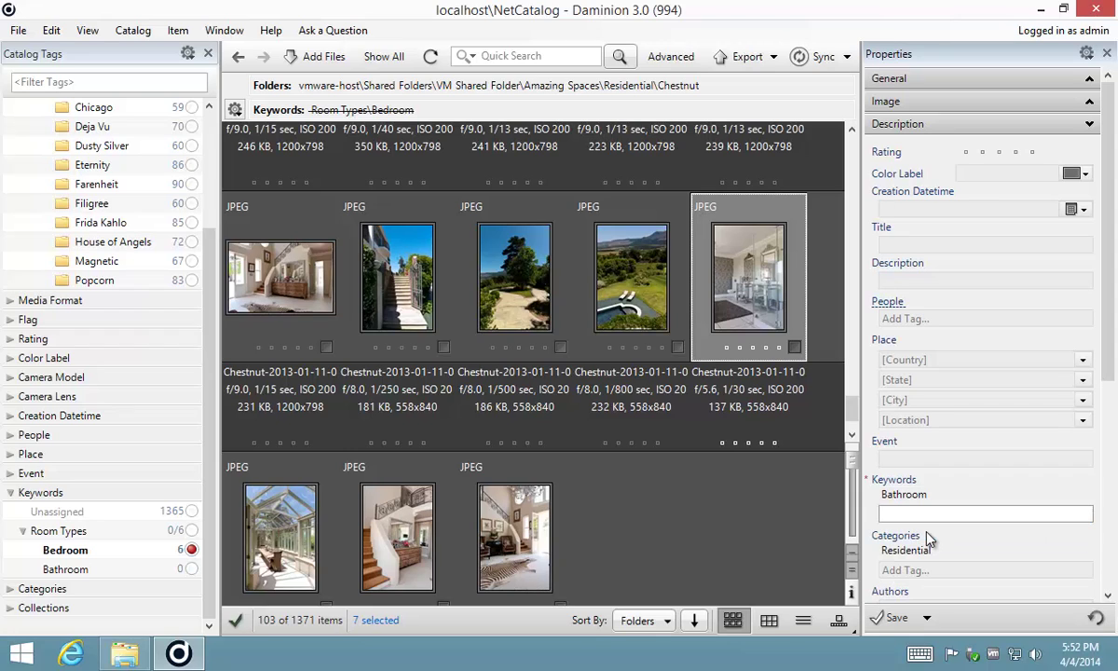
pyautogui.click(891, 620)
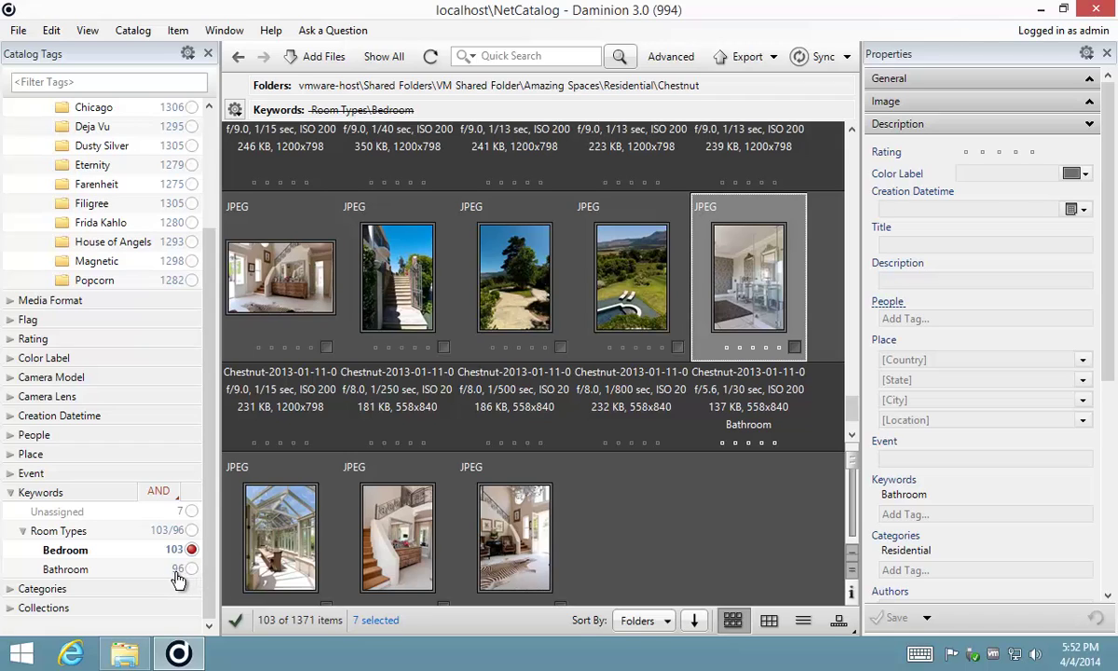
pyautogui.click(190, 568)
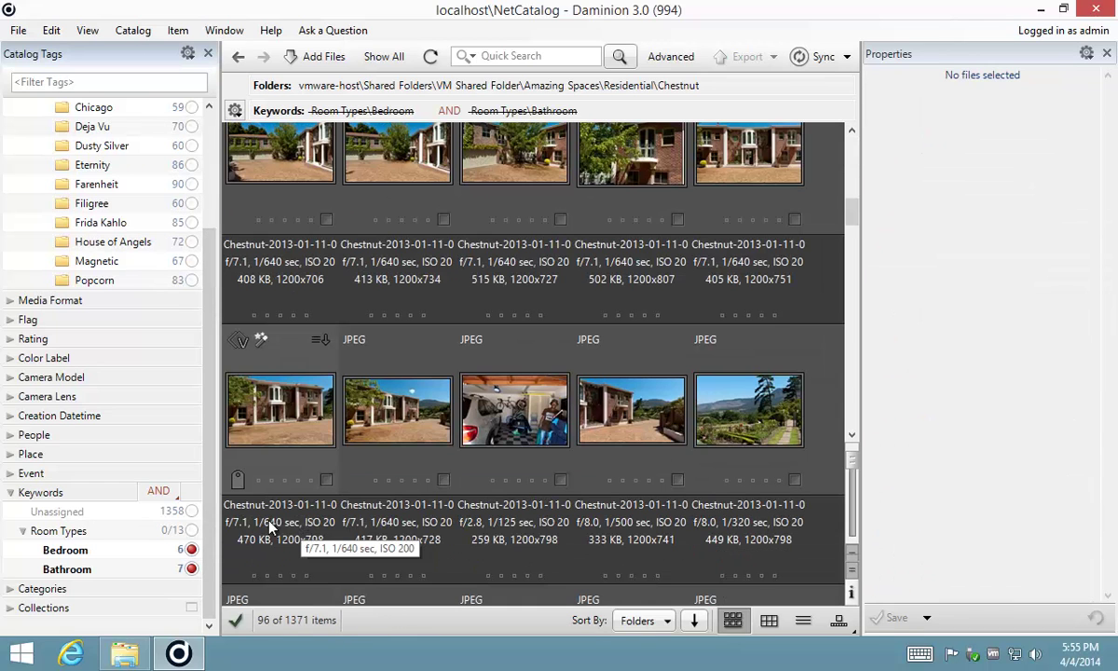
# Select two exterior Chestnut photos in the grid.
pyautogui.moveTo(201, 433); pyautogui.dragTo(210, 279)
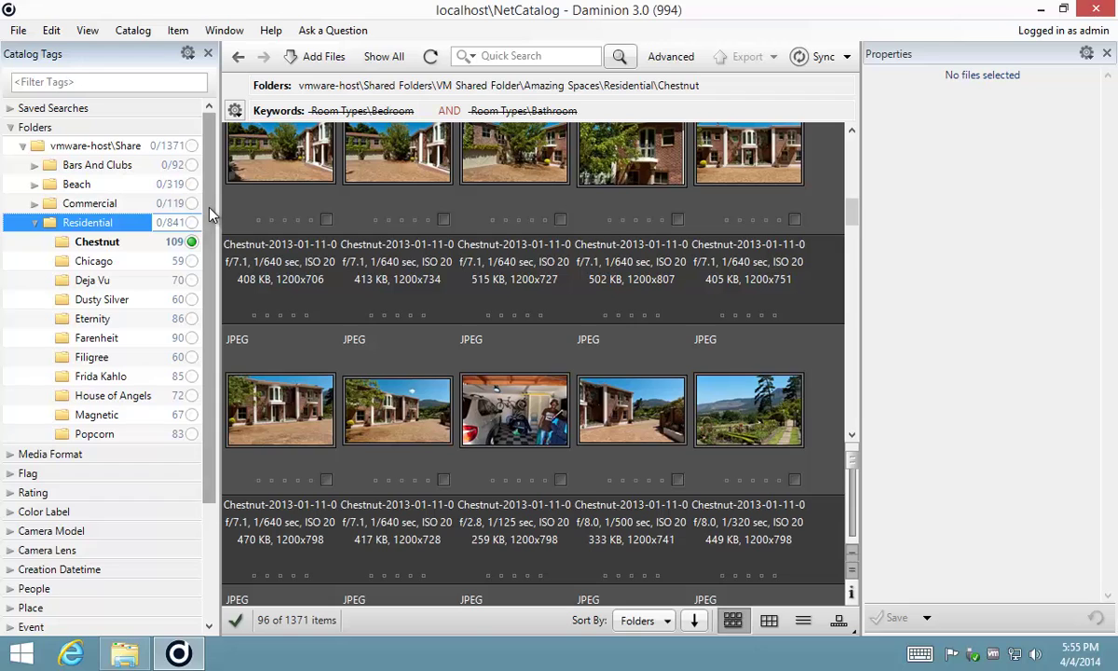
pyautogui.moveTo(210, 216); pyautogui.dragTo(213, 372)
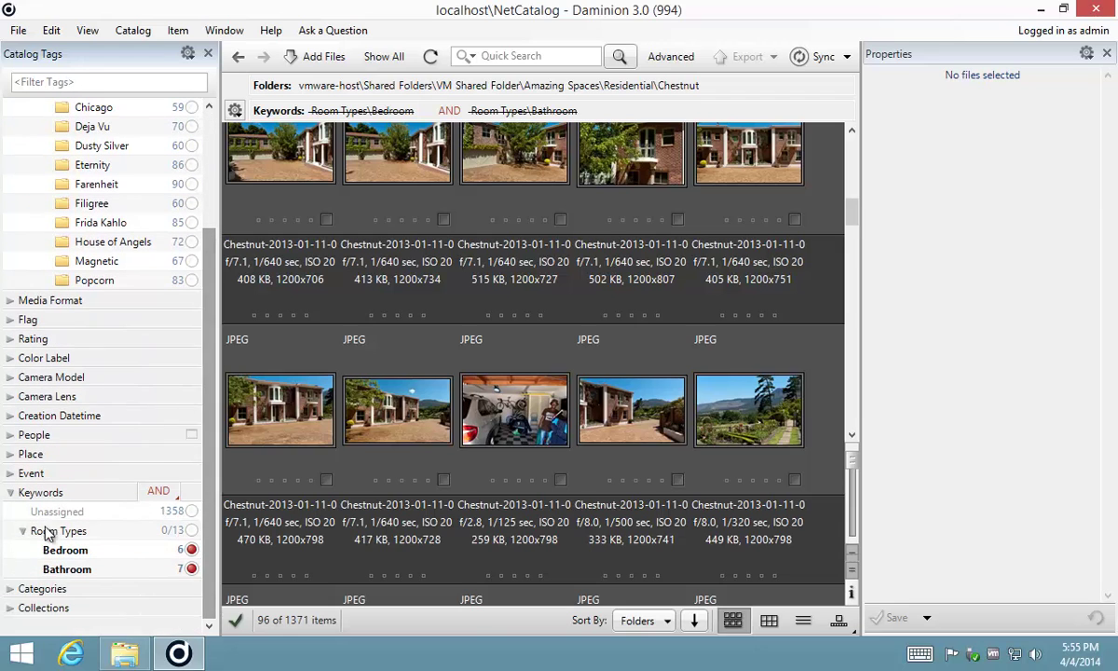
pyautogui.click(403, 425)
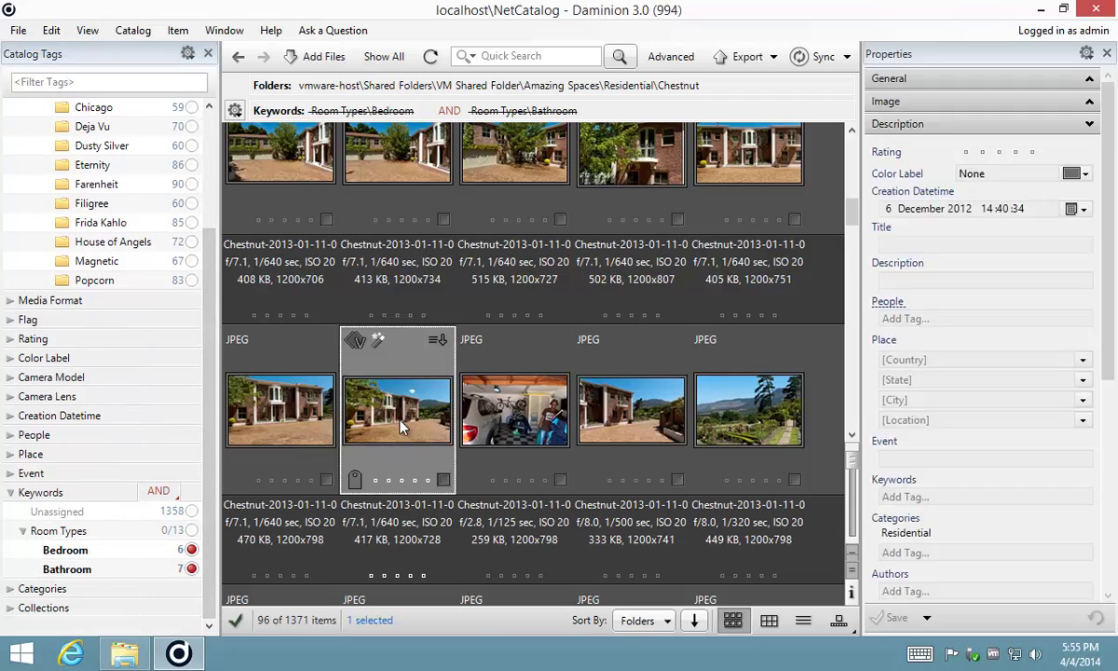
pyautogui.keyDown('ctrl'); pyautogui.click(631, 410); pyautogui.keyUp('ctrl')
pyautogui.moveTo(402, 415)
pyautogui.mouseDown()
pyautogui.moveTo(280, 396)
pyautogui.moveTo(108, 468)
pyautogui.moveTo(95, 565)
pyautogui.moveTo(80, 559)
pyautogui.moveTo(88, 572)
pyautogui.moveTo(447, 466)
pyautogui.moveTo(414, 403)
pyautogui.moveTo(364, 396)
pyautogui.mouseUp()
# Assign both Bedroom and Bathroom keywords to the selected exterior photos.
pyautogui.rightClick(80, 556)
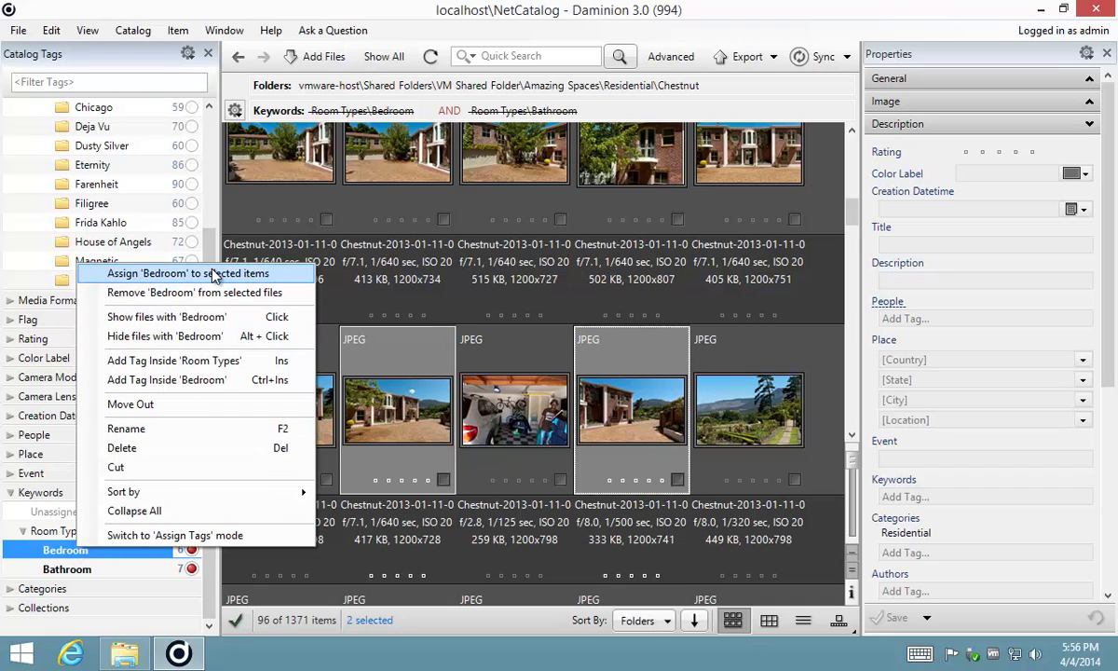
pyautogui.keyDown('ctrl'); pyautogui.click(74, 573); pyautogui.keyUp('ctrl')
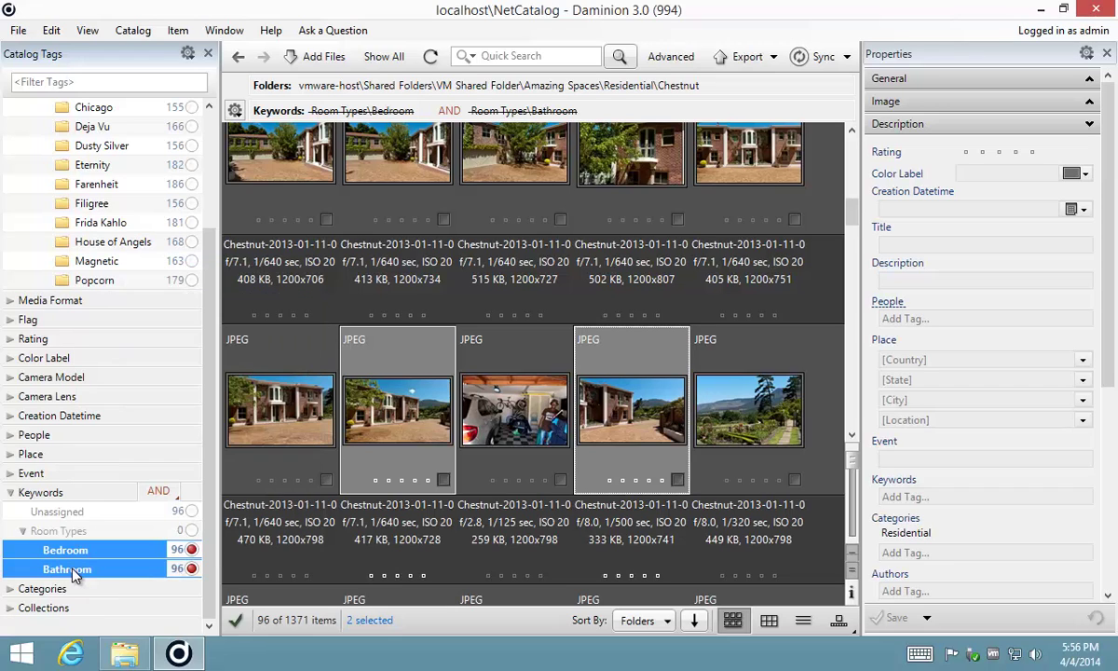
pyautogui.rightClick(74, 571)
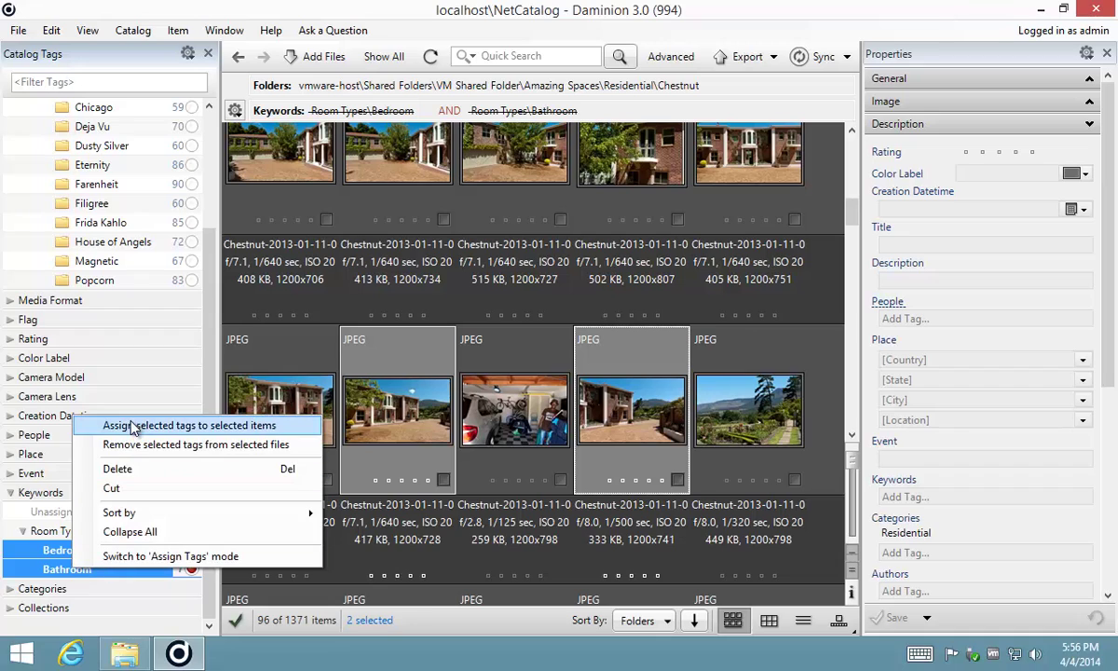
pyautogui.click(245, 430)
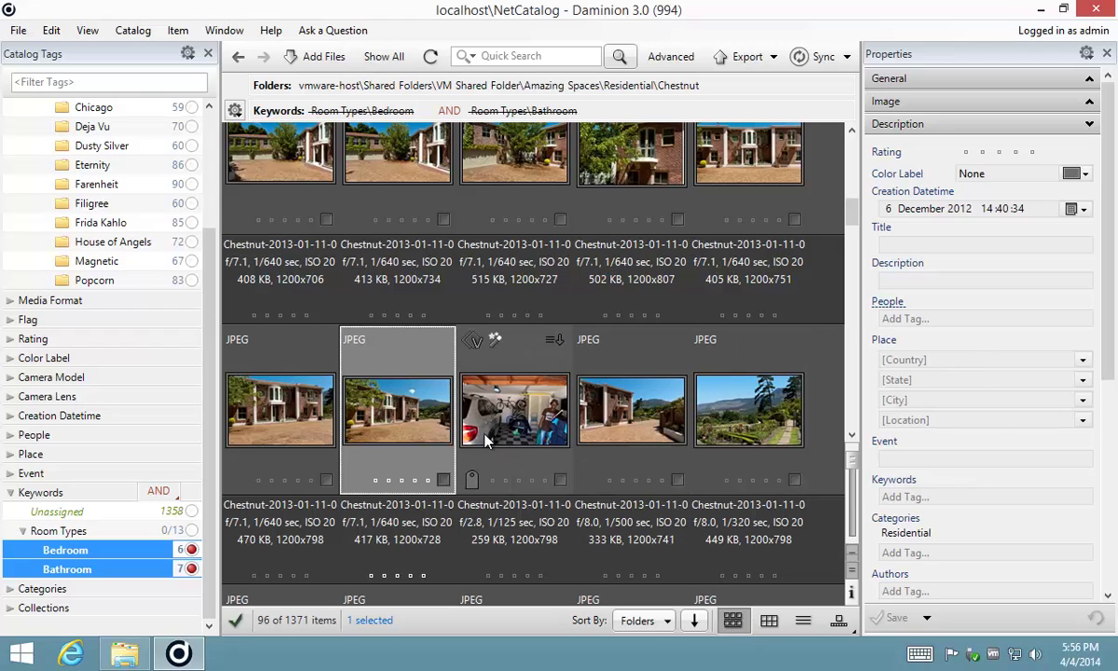
pyautogui.keyDown('ctrl'); pyautogui.click(608, 389); pyautogui.keyUp('ctrl')
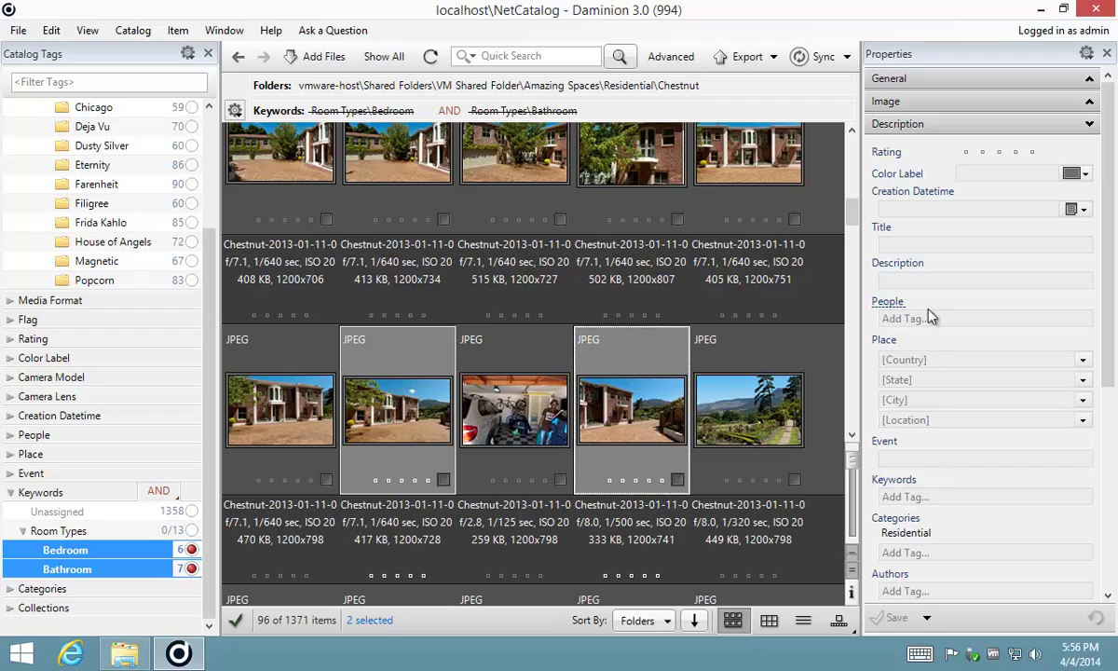
pyautogui.scroll(-3, 1047, 317)
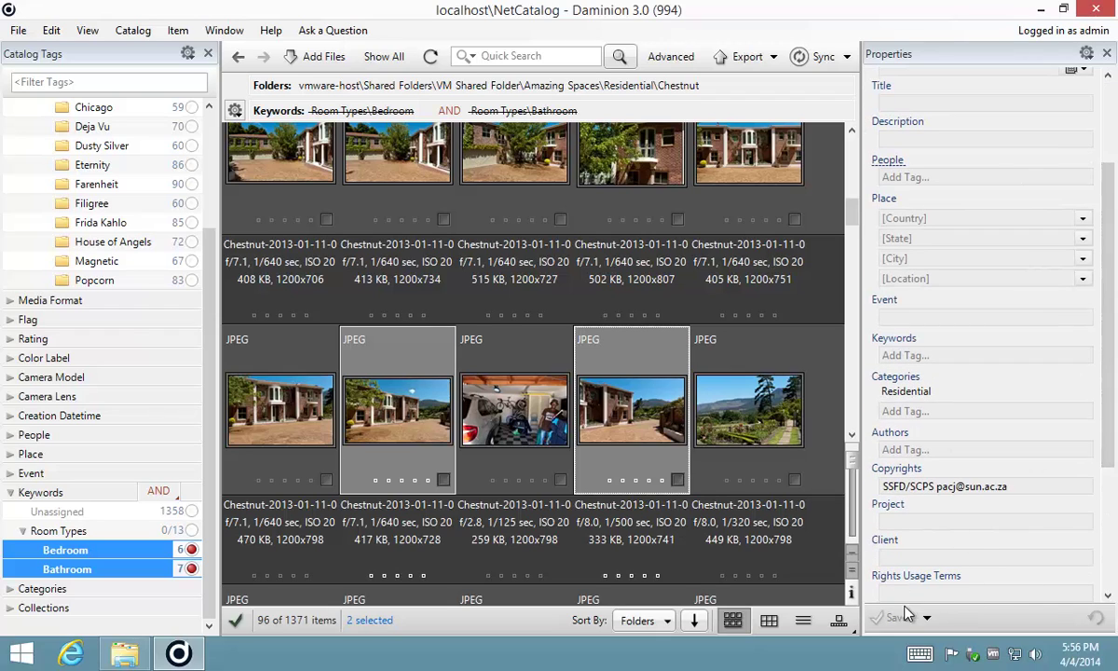